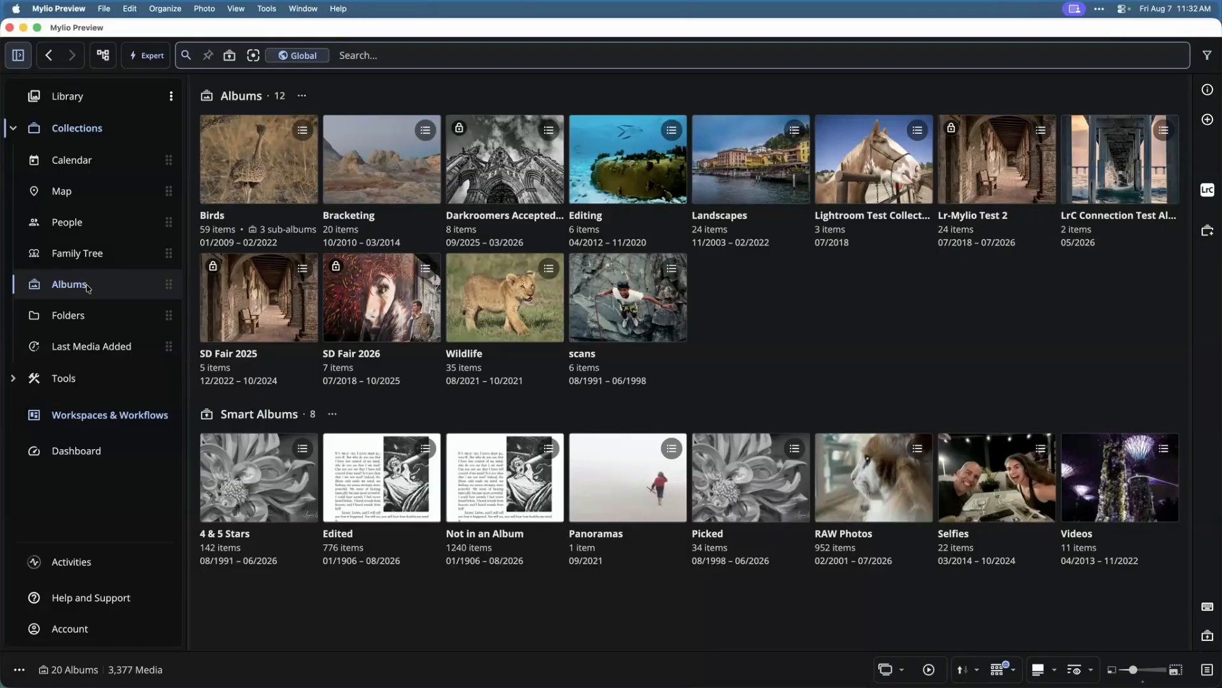
# Step: Look over the Folders collection and the Albums overview, including the Smart Albums section
pyautogui.click(75, 319)
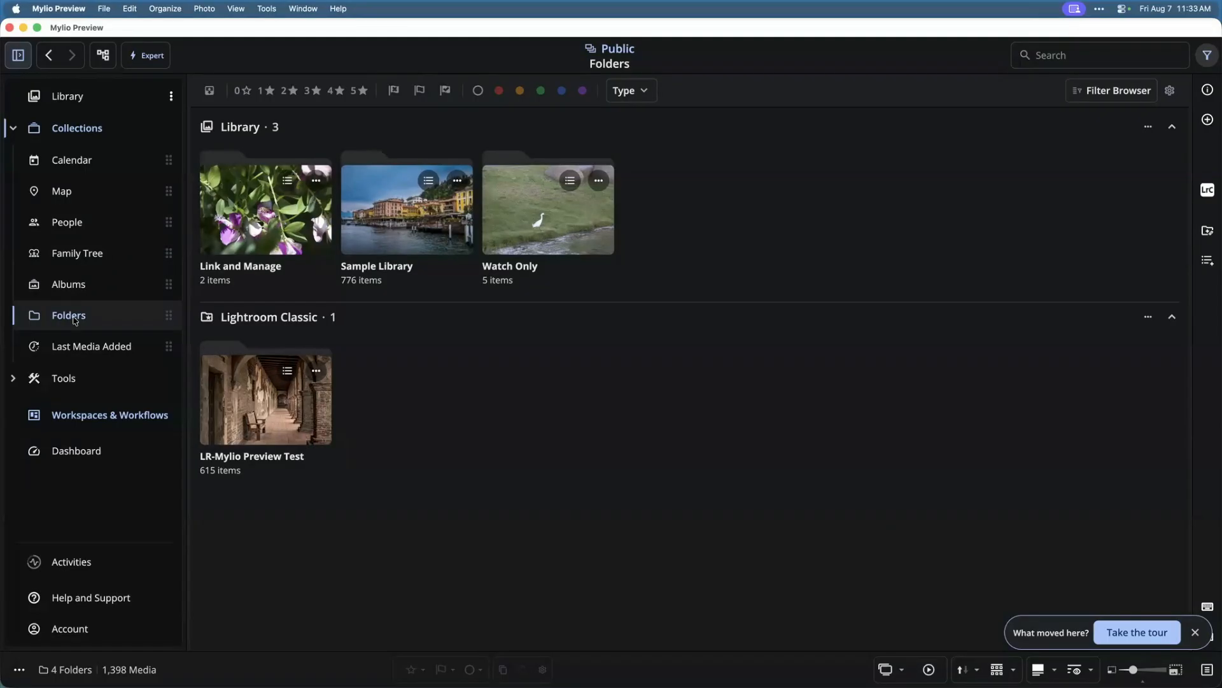
pyautogui.click(80, 283)
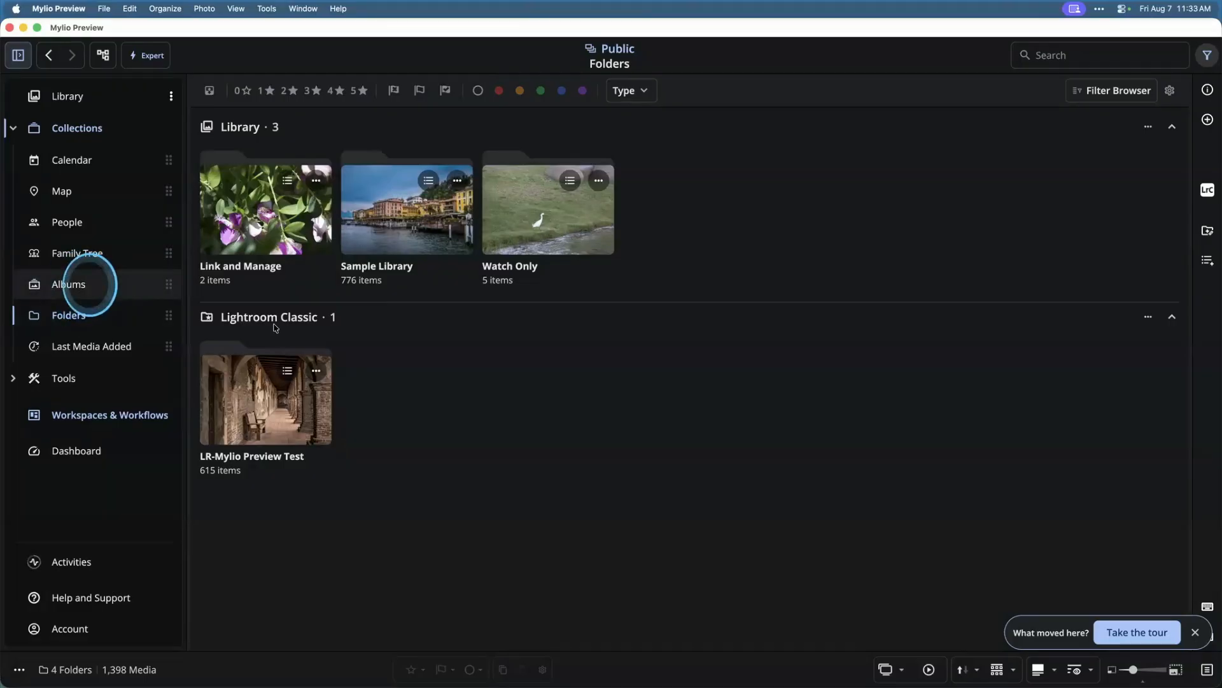
pyautogui.click(414, 370)
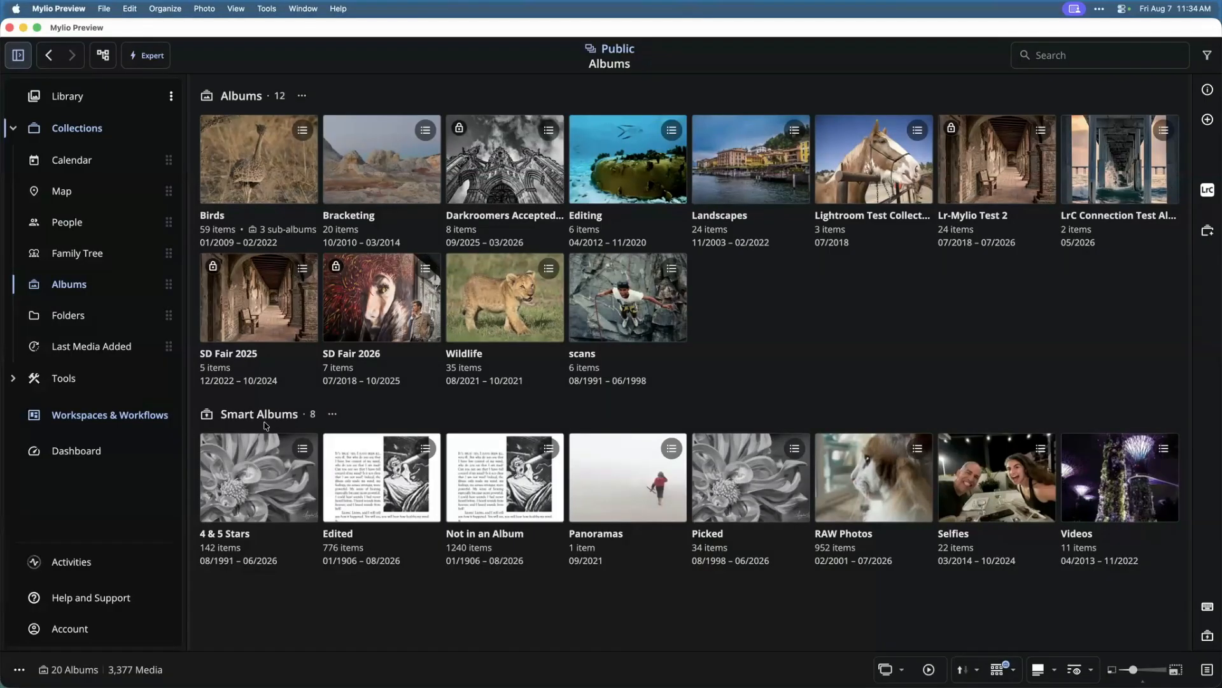
pyautogui.click(528, 632)
# Step: Show the entire library with the Filter Browser open and filter it to 4-star and 5-star media
pyautogui.click(74, 96)
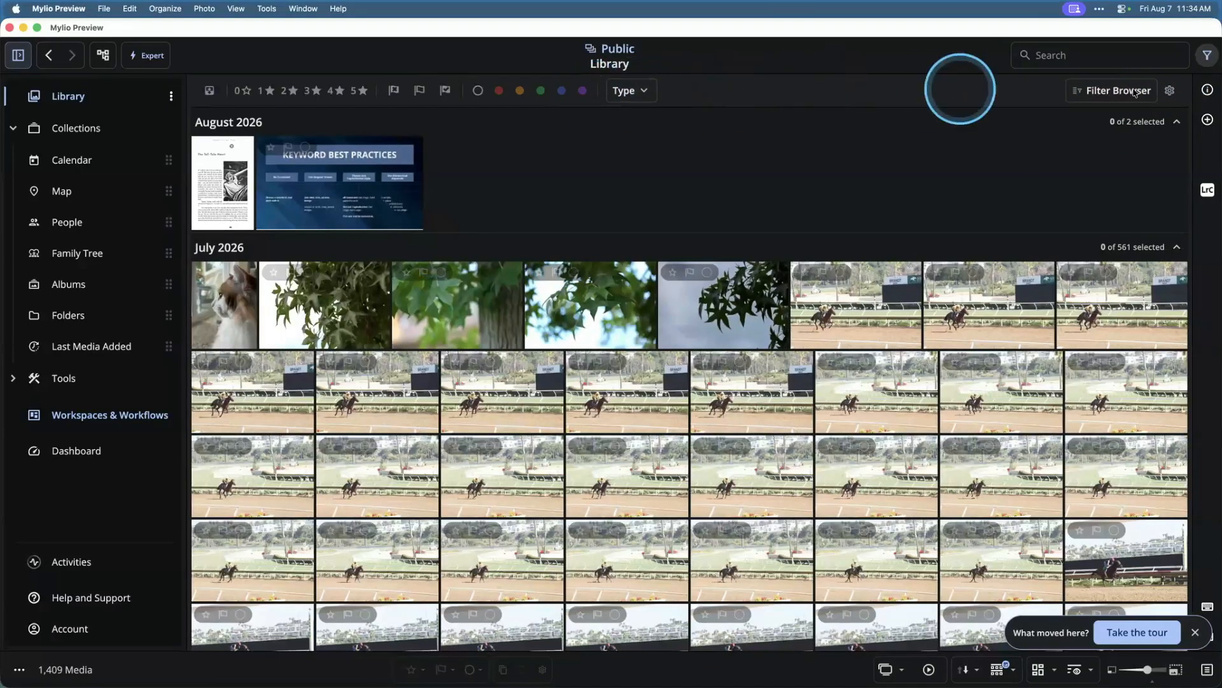
pyautogui.click(1123, 91)
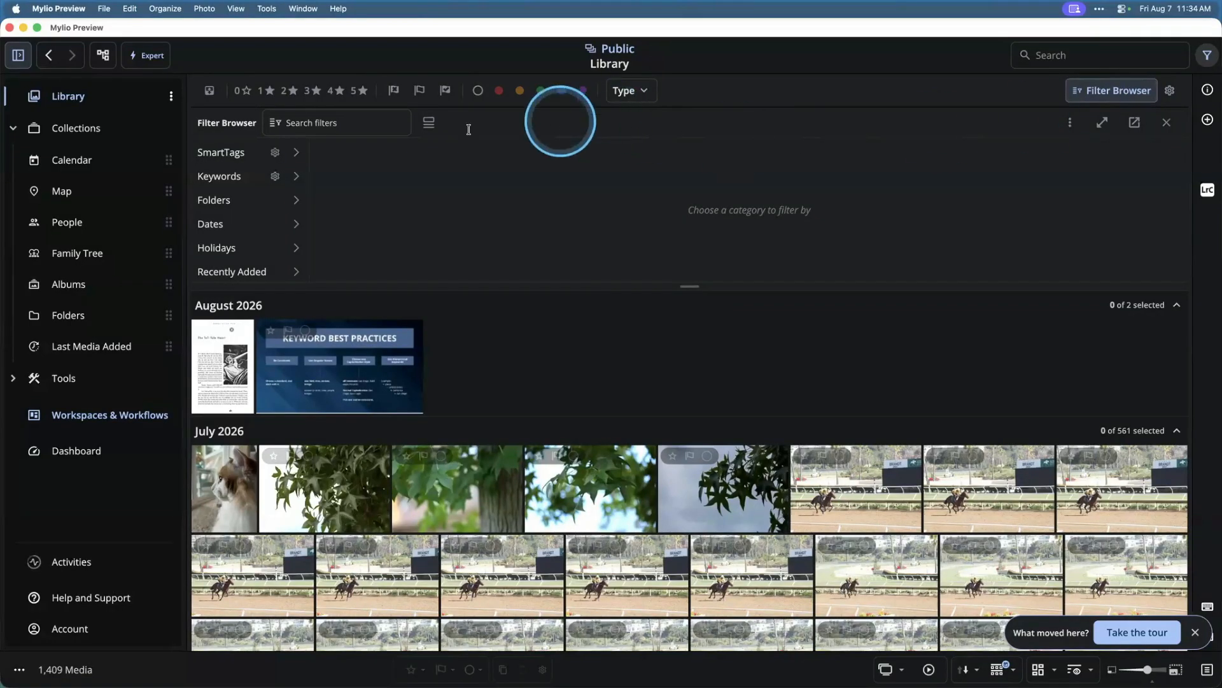
pyautogui.click(334, 124)
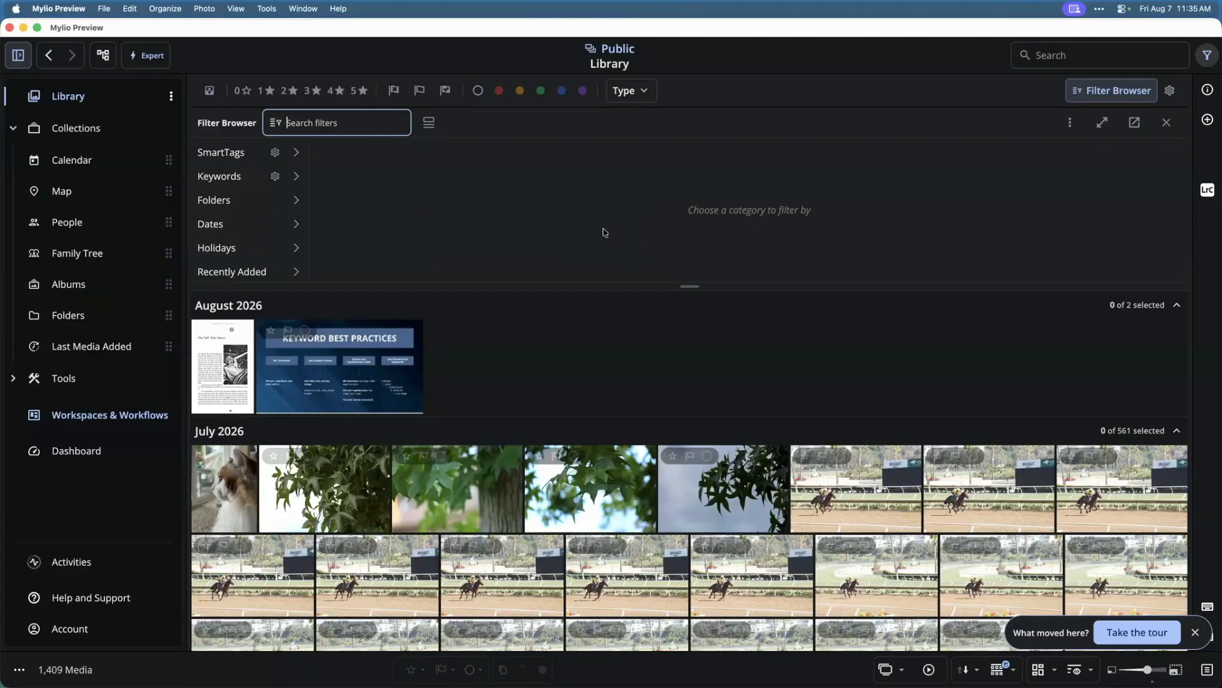
pyautogui.click(336, 90)
pyautogui.click(360, 92)
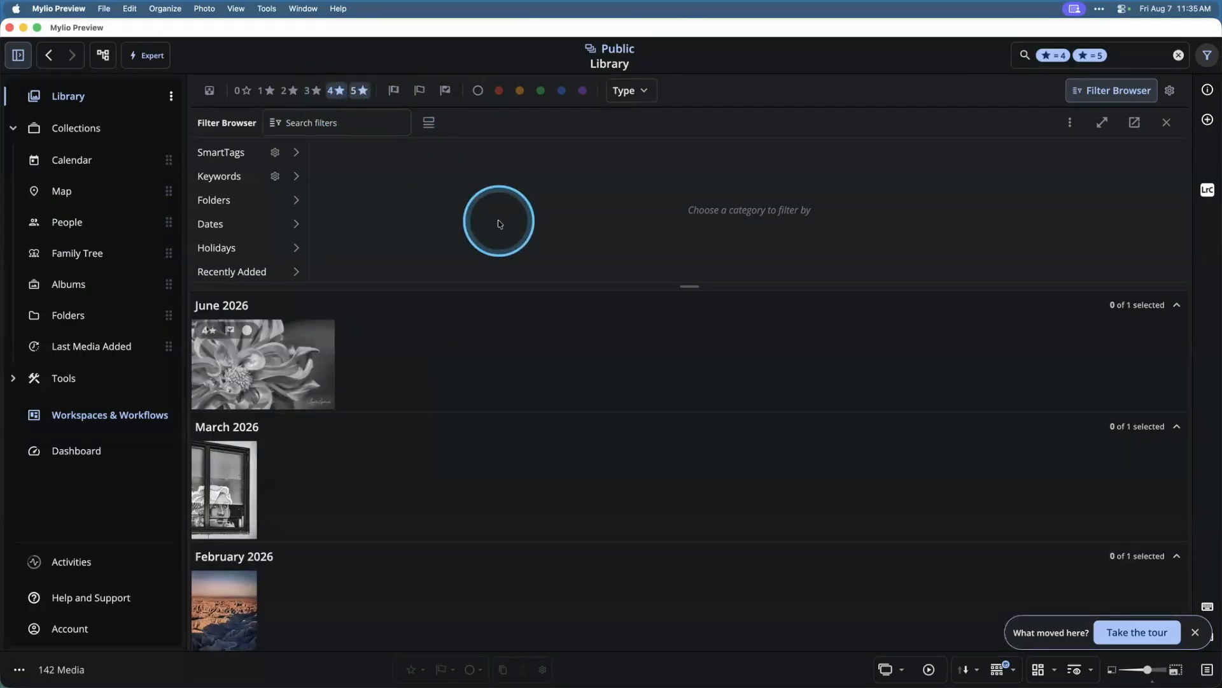
# Step: Narrow the filtered library by date to the existing custom range Oct 21, 2025 – Nov 6, 2025
pyautogui.click(307, 124)
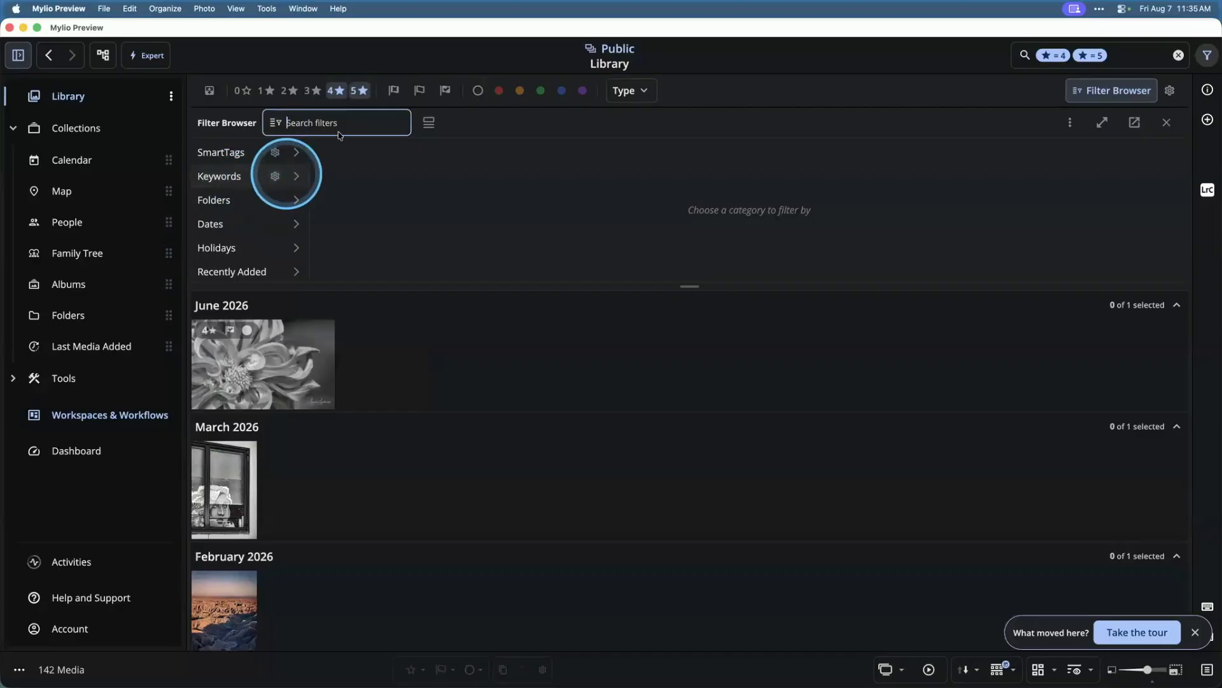
pyautogui.scroll(-8, 280, 233)
pyautogui.scroll(-2, 280, 232)
pyautogui.scroll(6, 265, 231)
pyautogui.scroll(4, 268, 242)
pyautogui.click(239, 200)
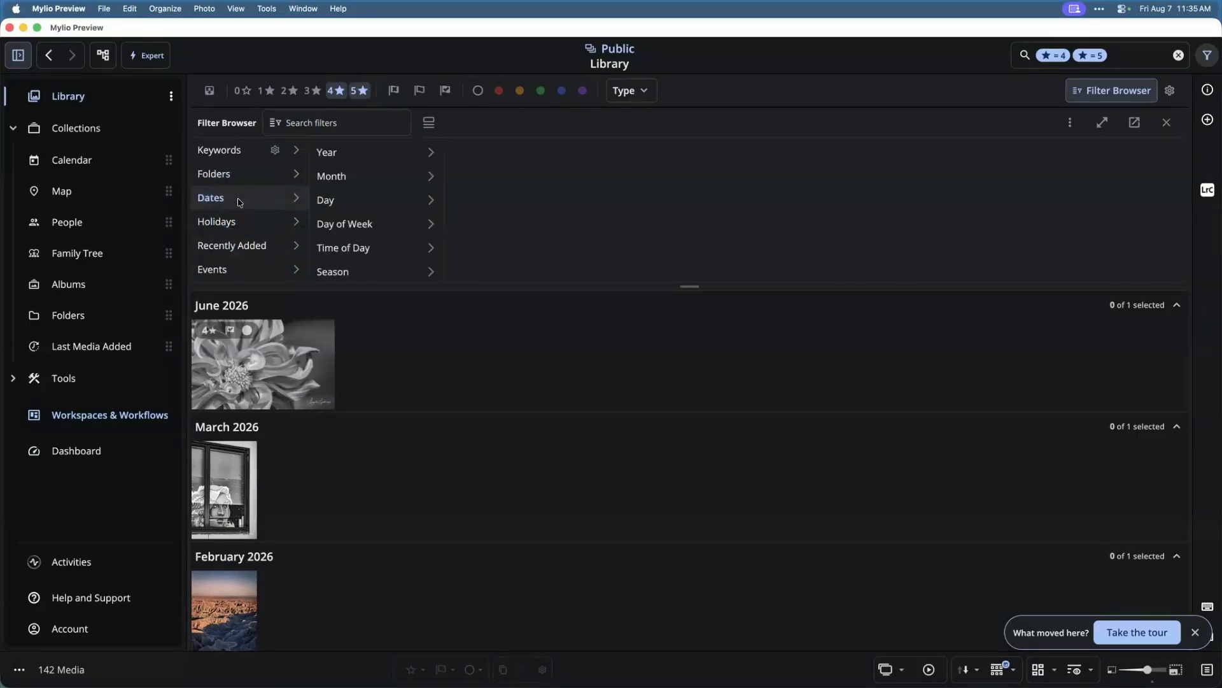
pyautogui.scroll(-3, 392, 213)
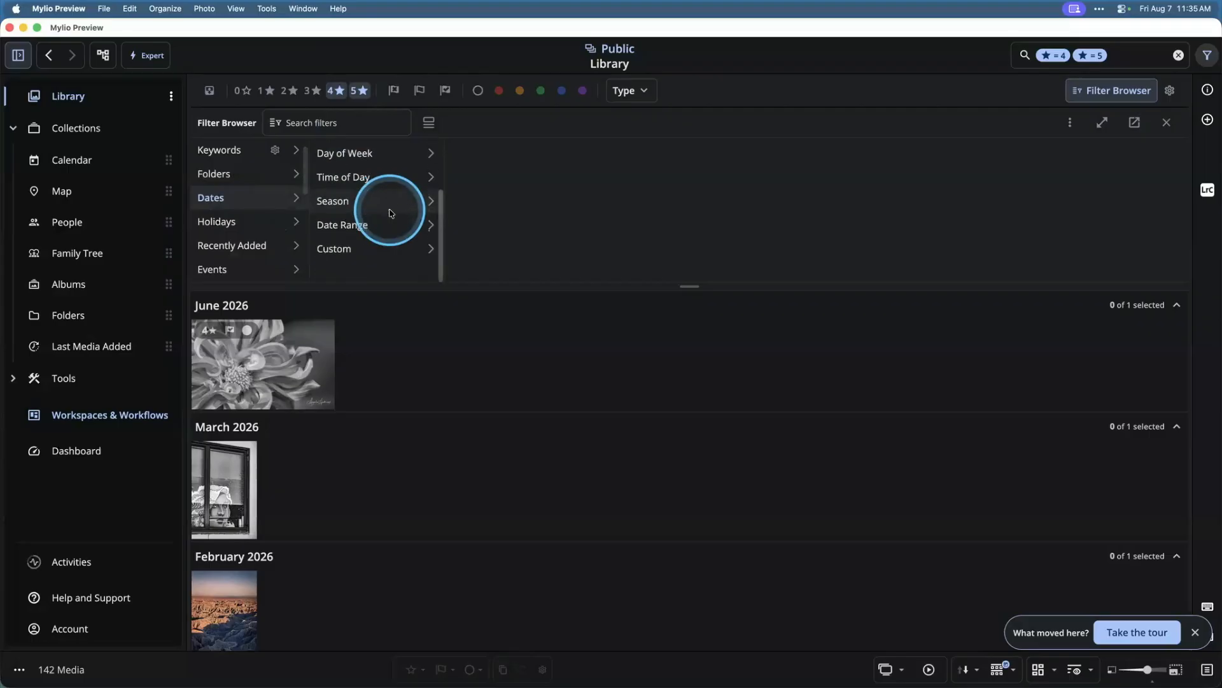
pyautogui.click(354, 268)
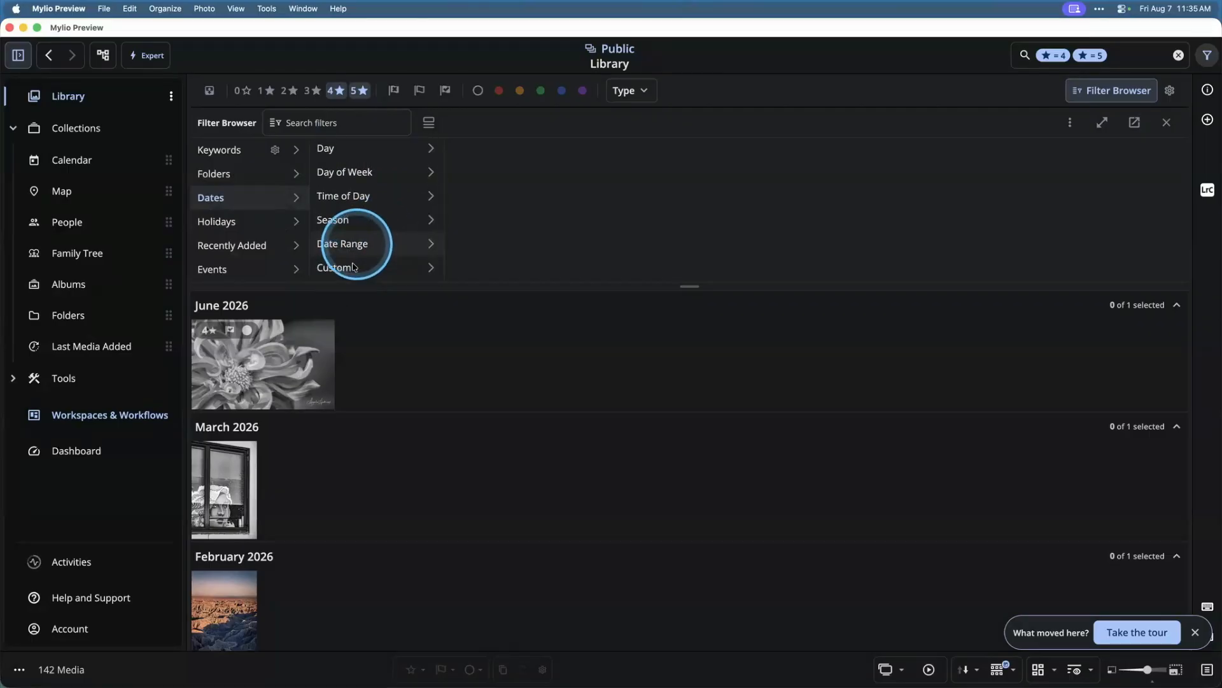
pyautogui.click(356, 246)
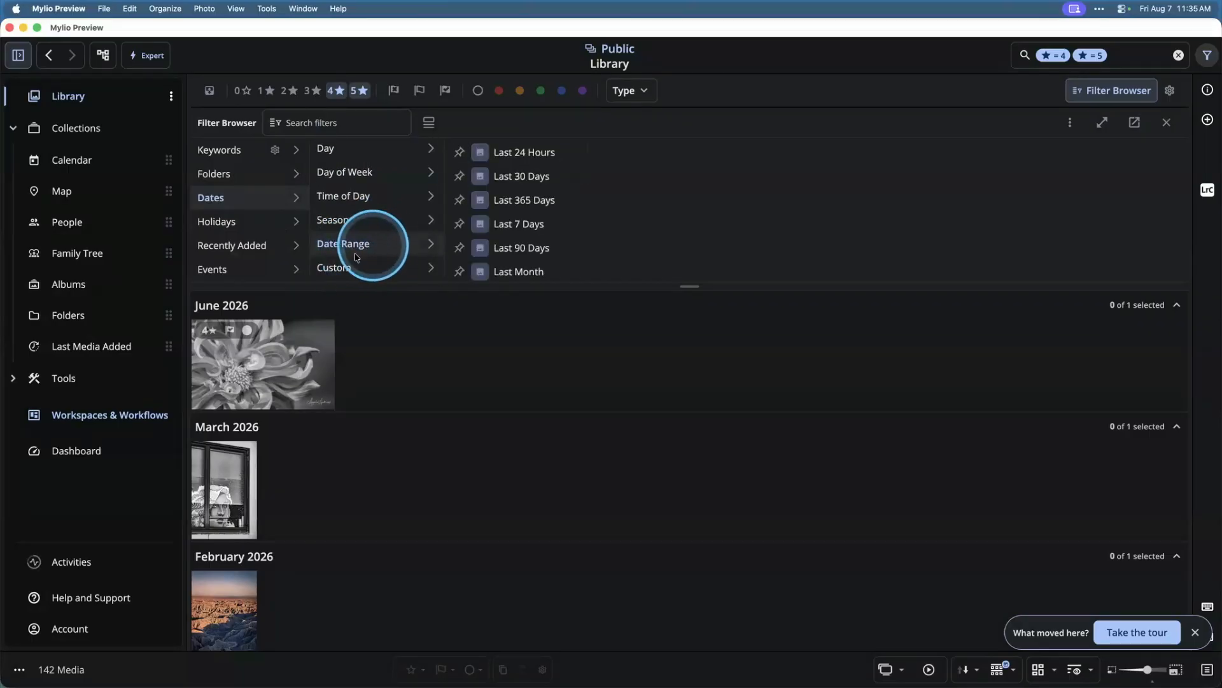
pyautogui.click(354, 269)
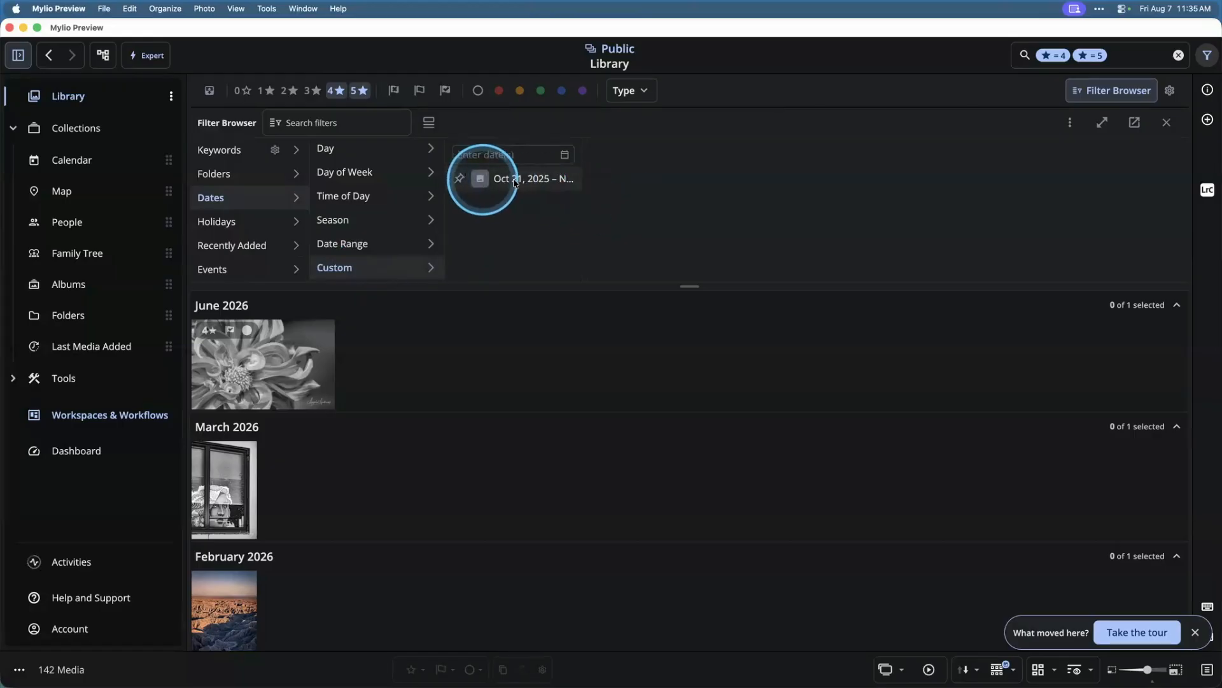
pyautogui.click(460, 180)
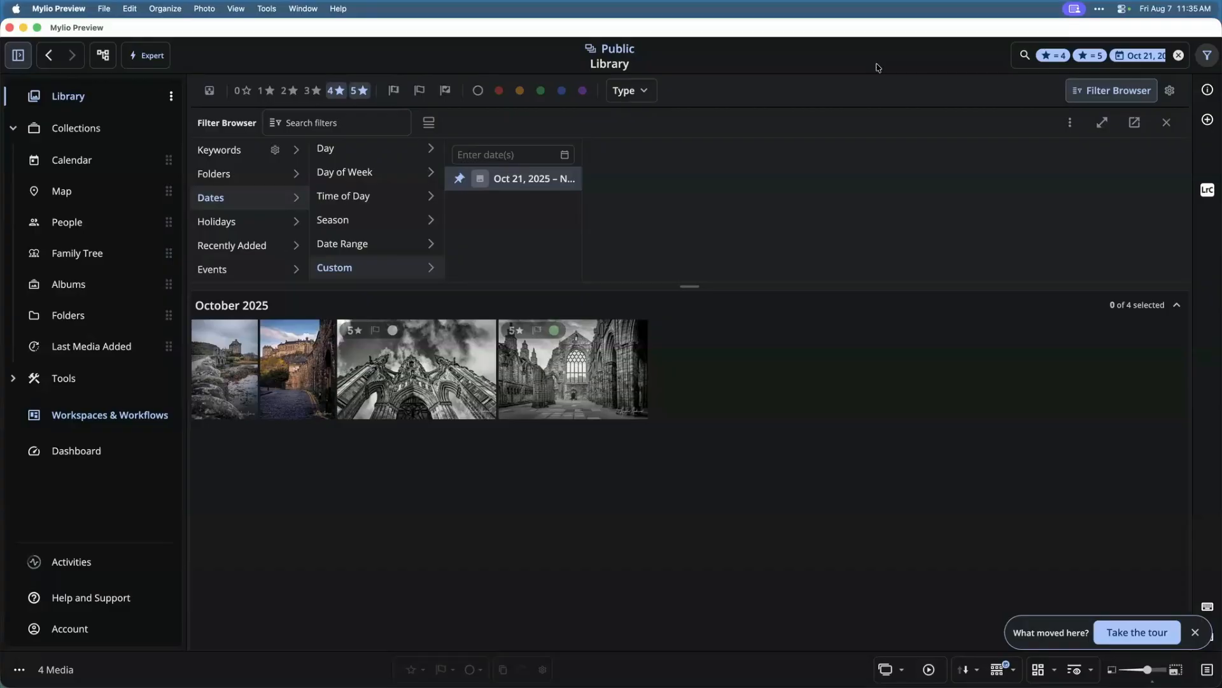
# Step: Save the current rating and date filters as a new smart album named "Best of Scotland 2026", keeping the group Unorganized
pyautogui.click(1039, 68)
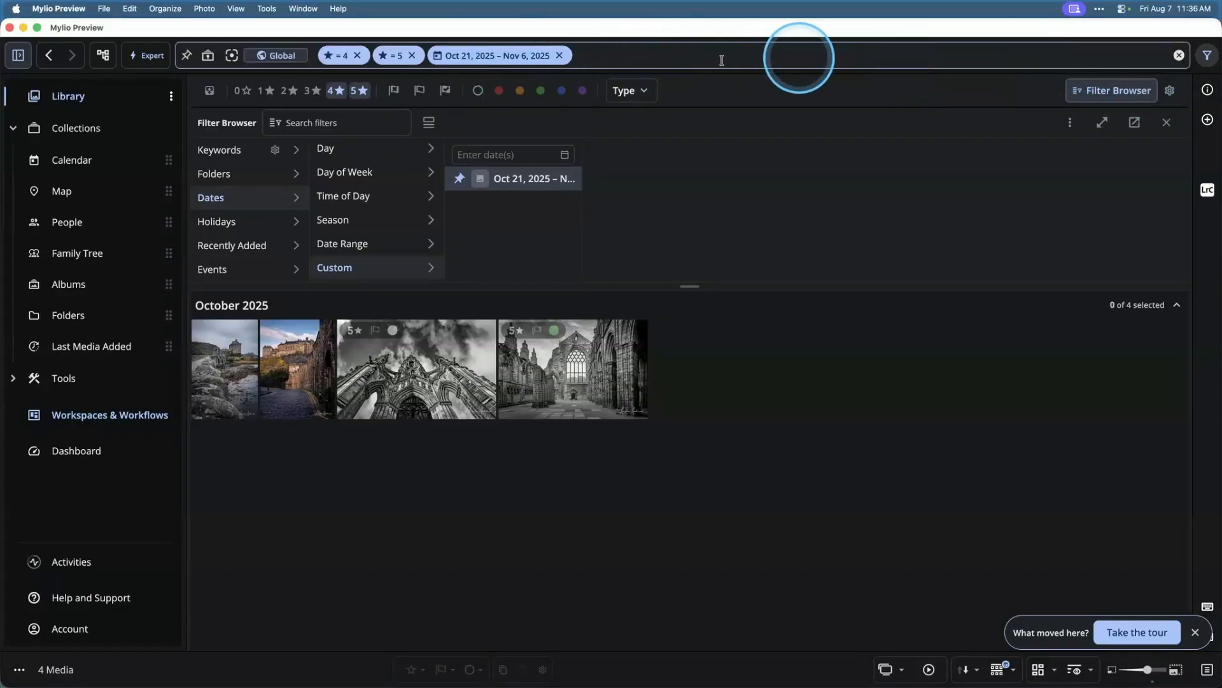
pyautogui.click(208, 56)
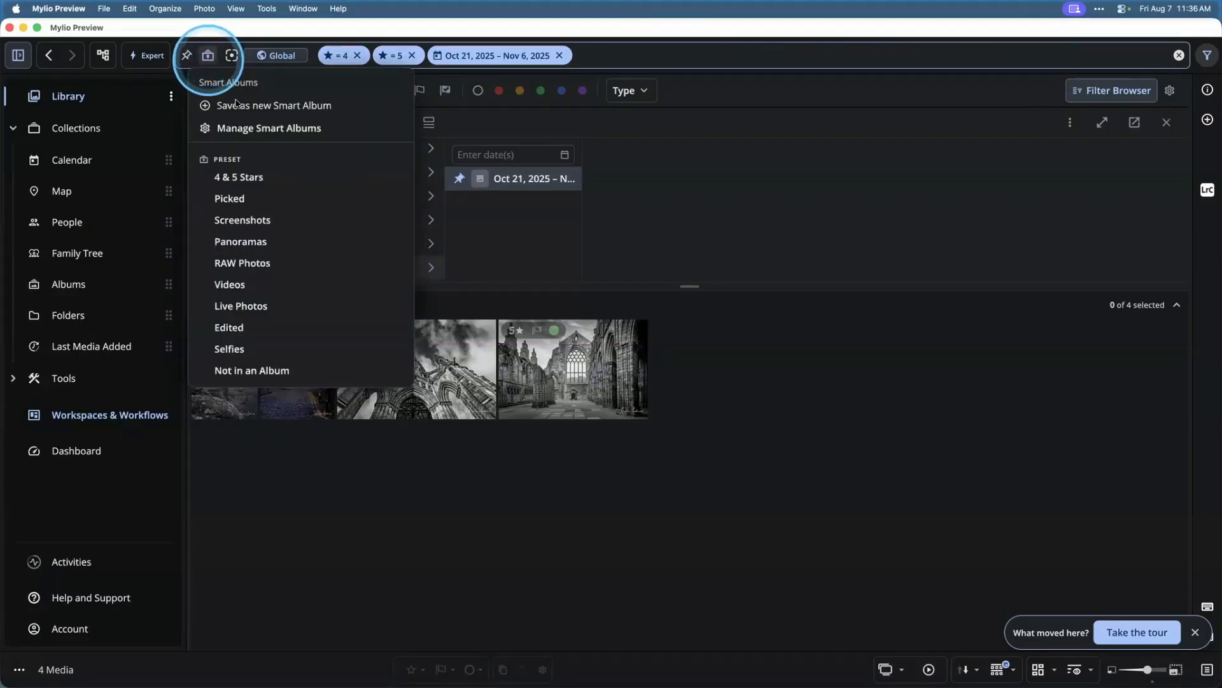
pyautogui.click(292, 107)
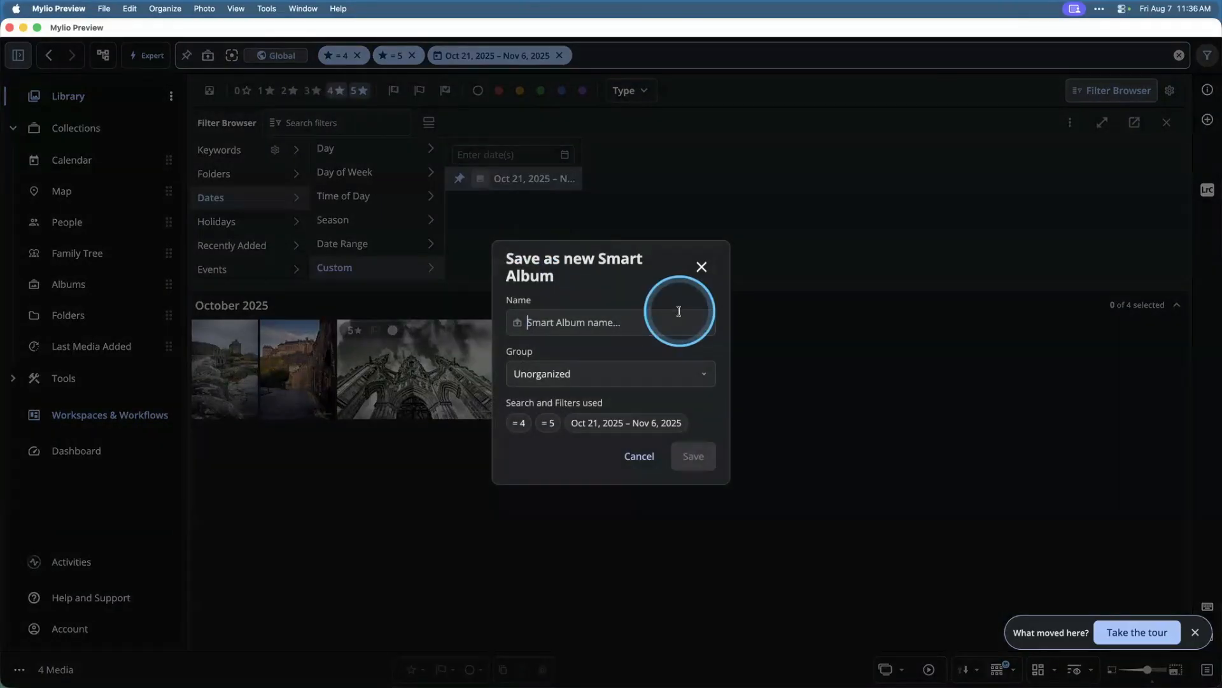
pyautogui.write('Best of Sc')
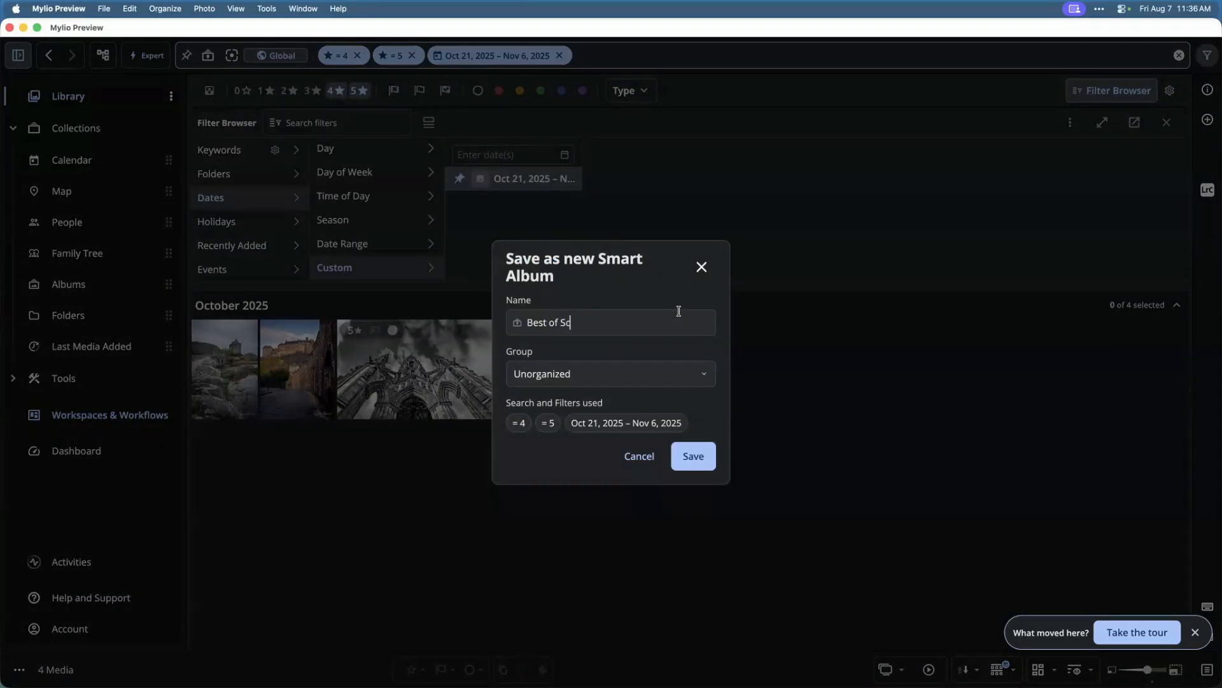
pyautogui.write('otland 2026')
pyautogui.click(538, 385)
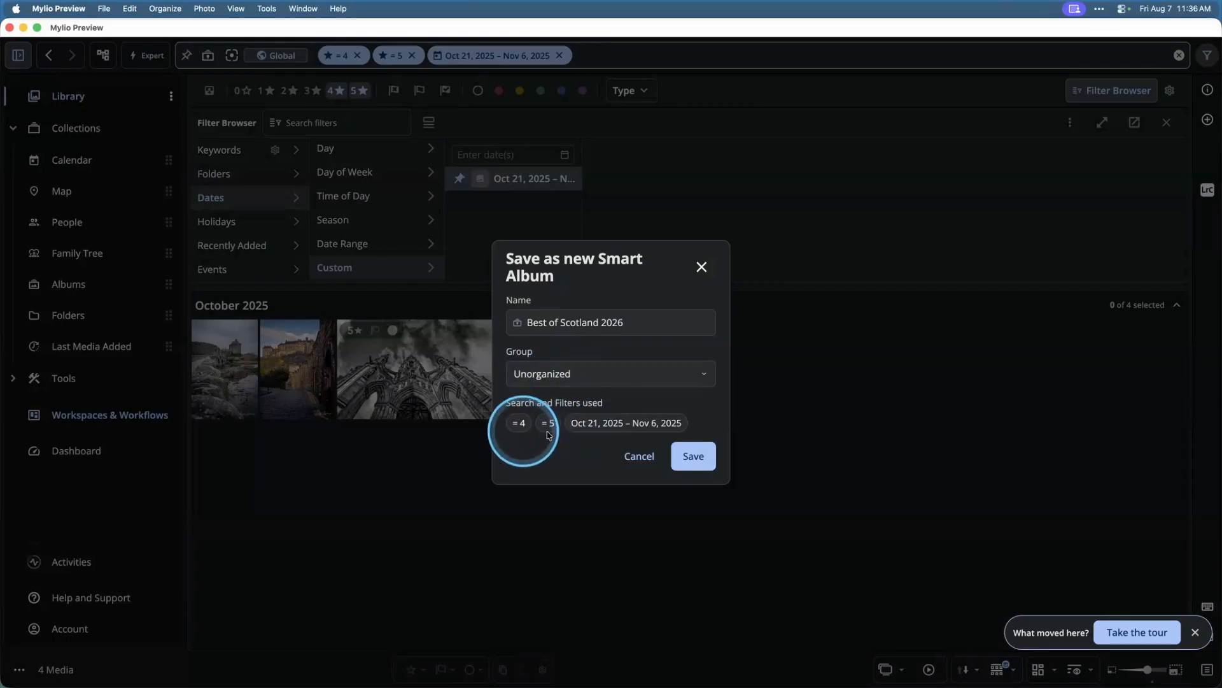
pyautogui.click(690, 457)
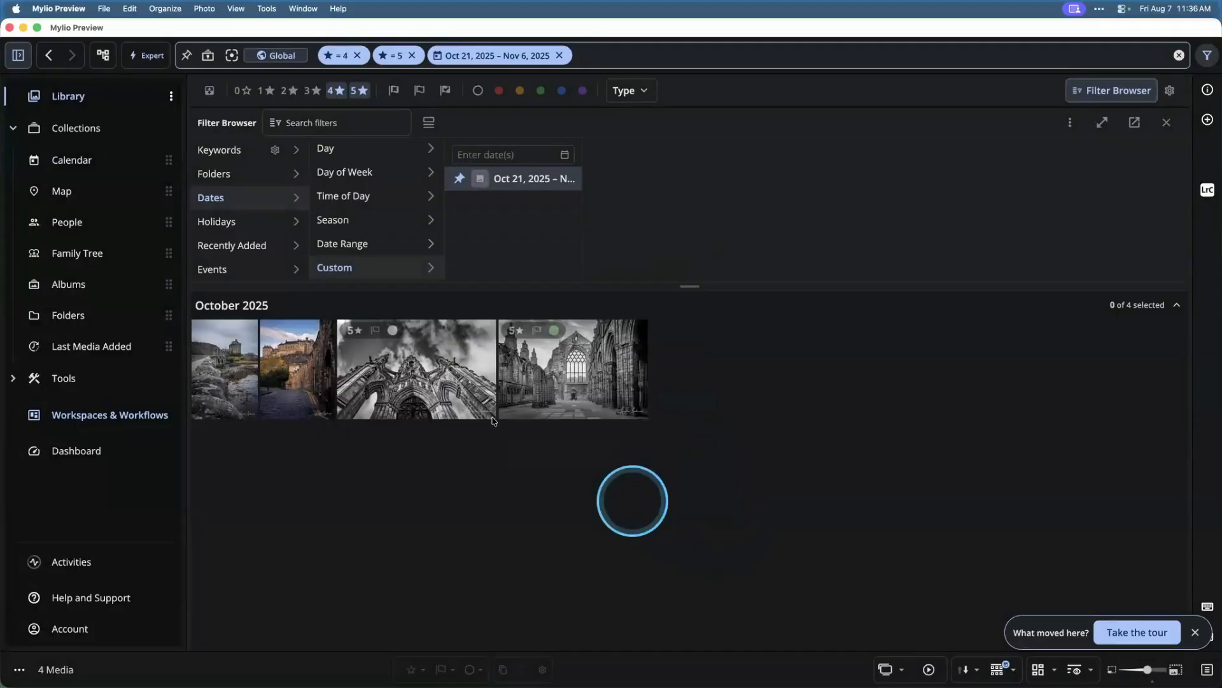
# Step: Clear the active filters and apply the saved Best of Scotland 2026 smart album to the library
pyautogui.click(1180, 56)
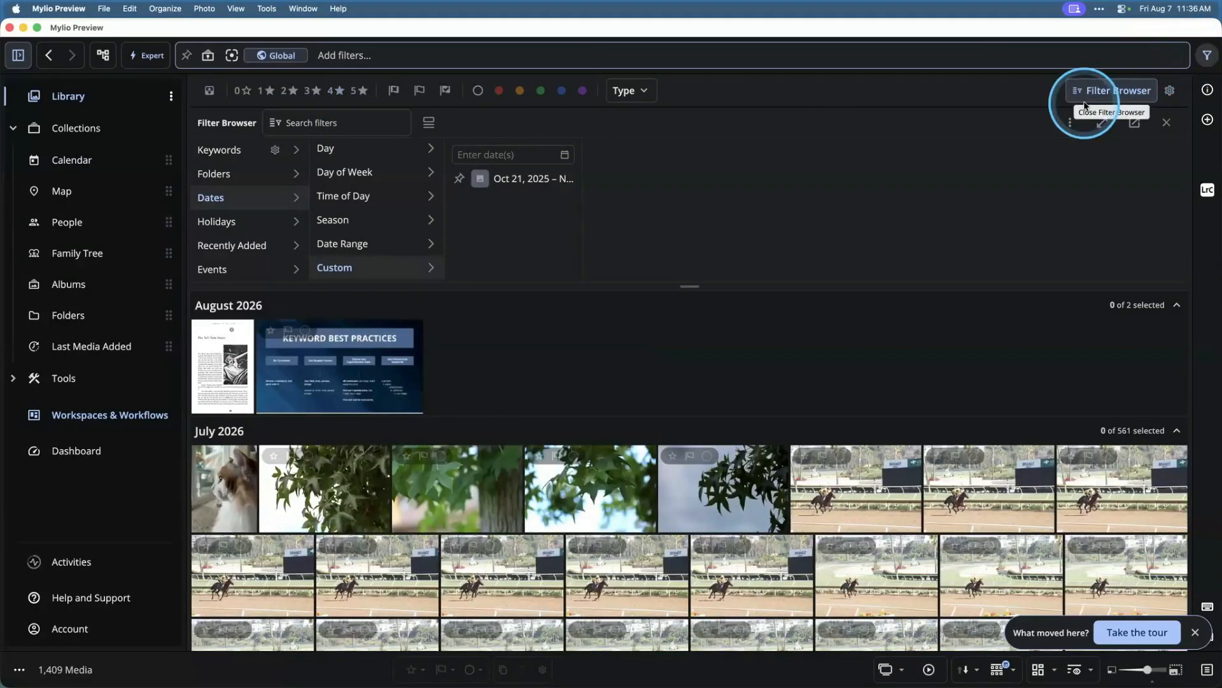
pyautogui.click(208, 57)
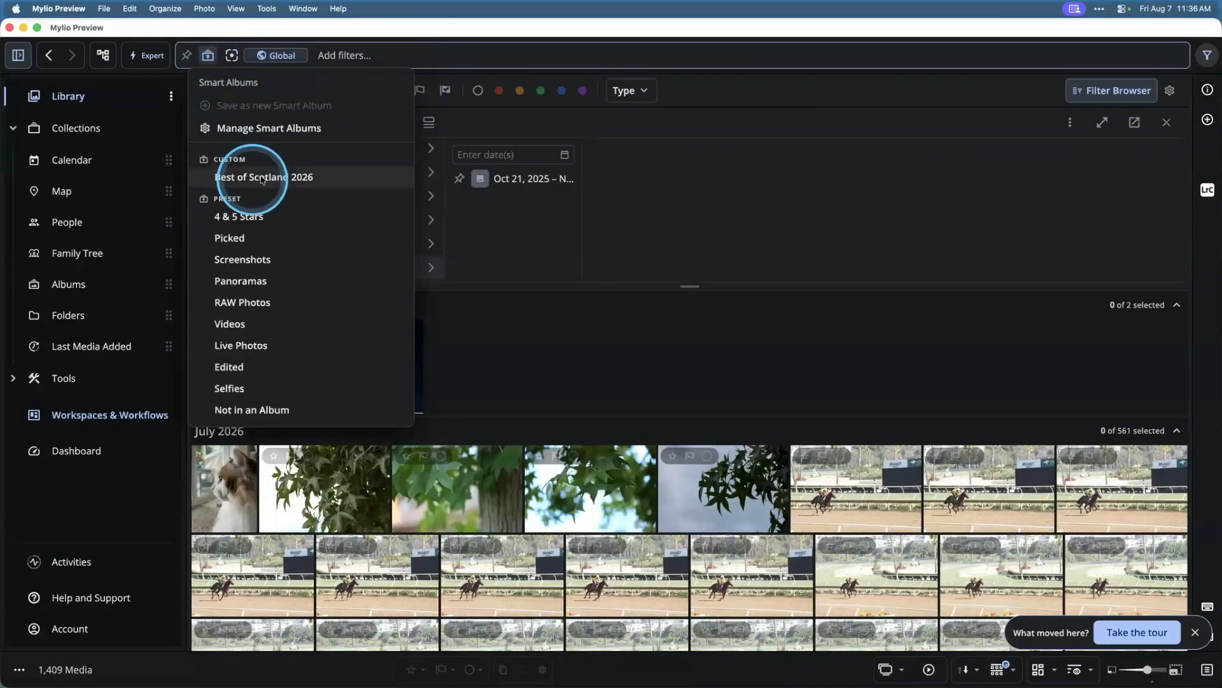
pyautogui.click(270, 179)
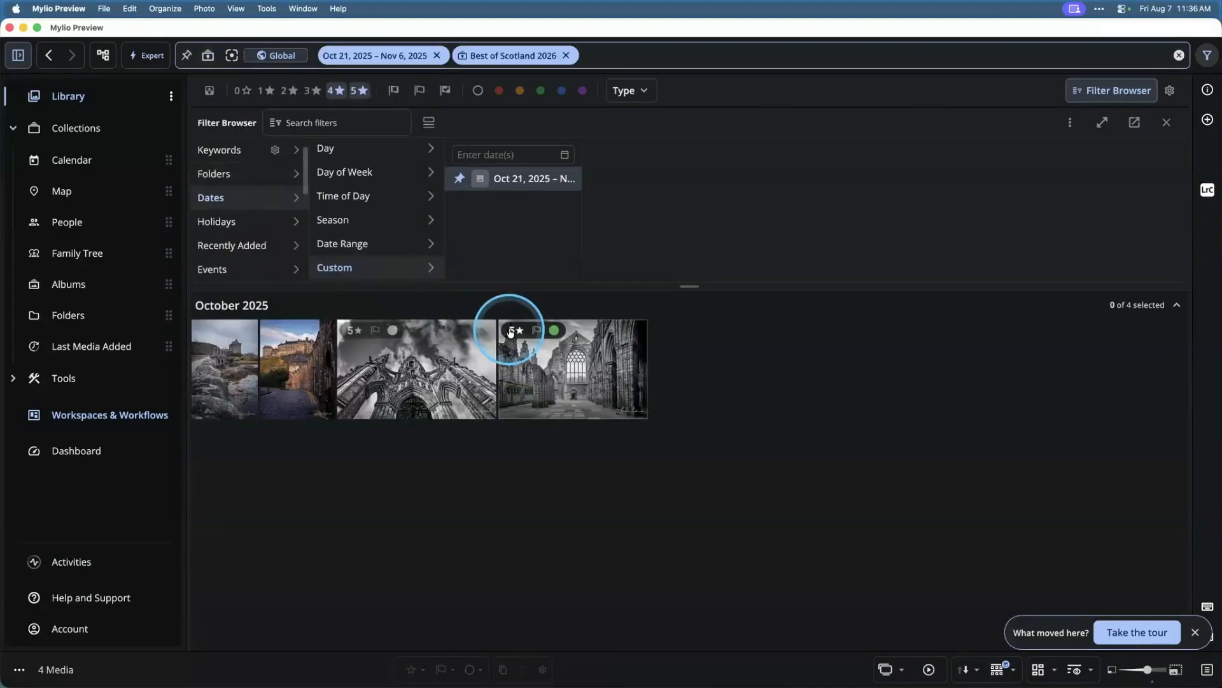
# Step: Clear and hide the filters, view the contents of Best of Scotland 2026 within Albums, and return to the overview
pyautogui.click(1179, 55)
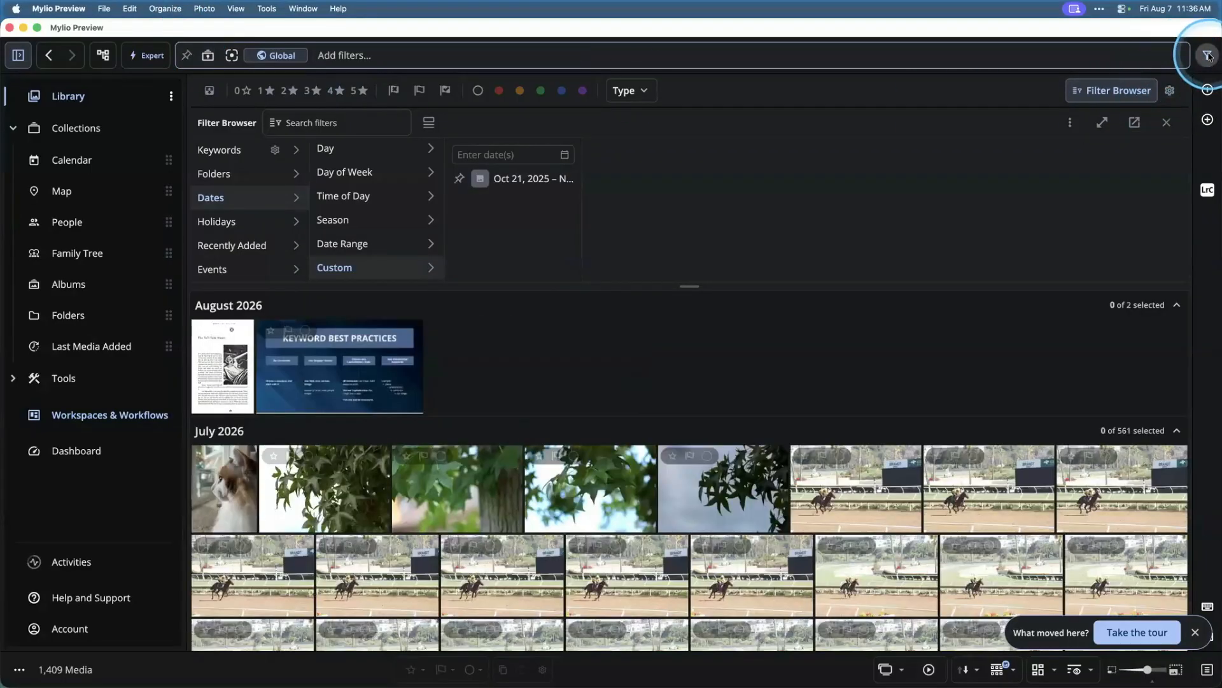
pyautogui.click(1207, 55)
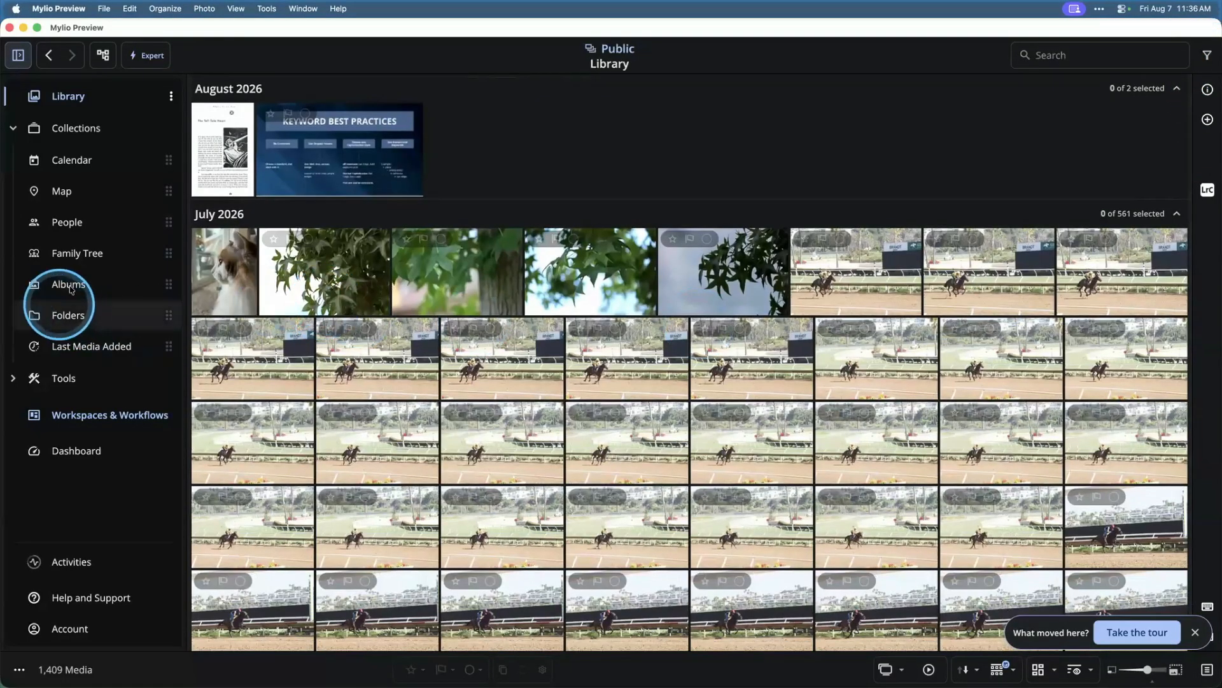
pyautogui.click(71, 290)
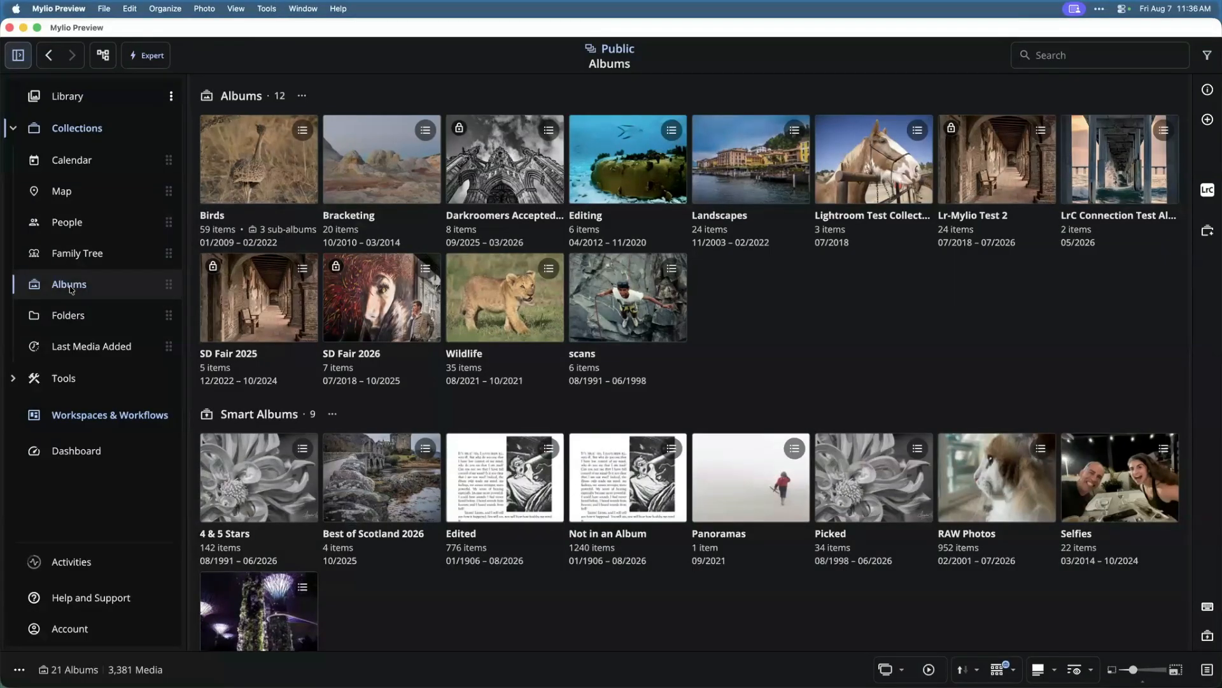
pyautogui.click(379, 497)
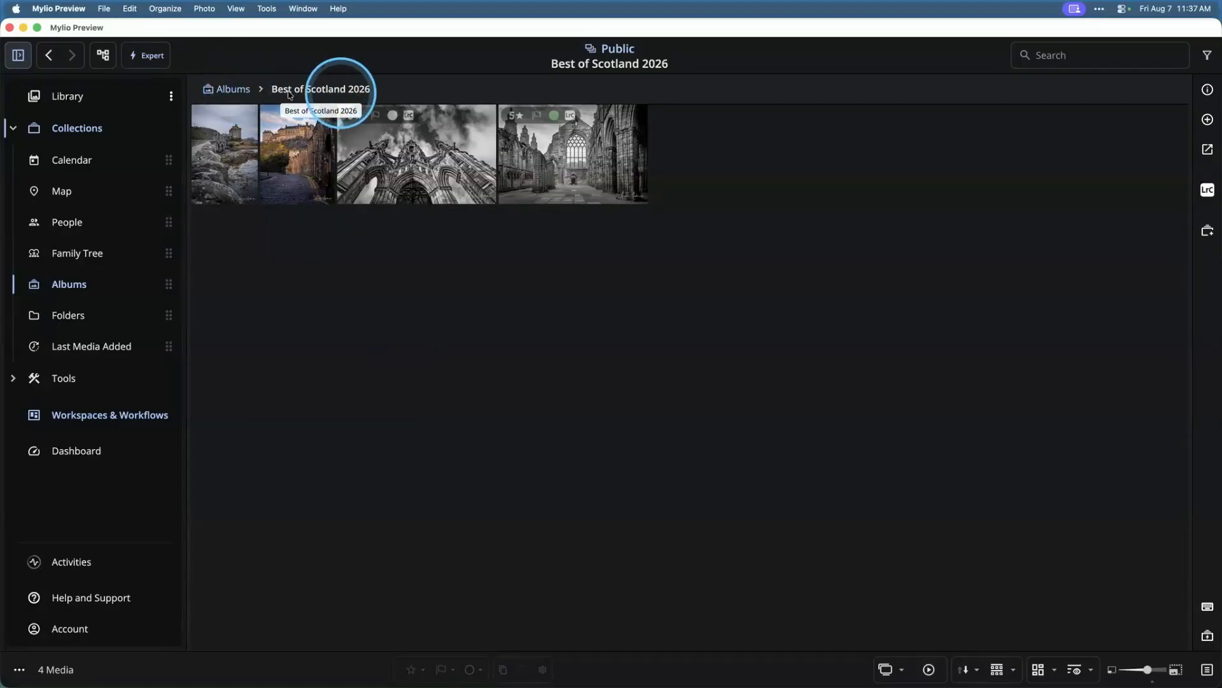
pyautogui.click(226, 90)
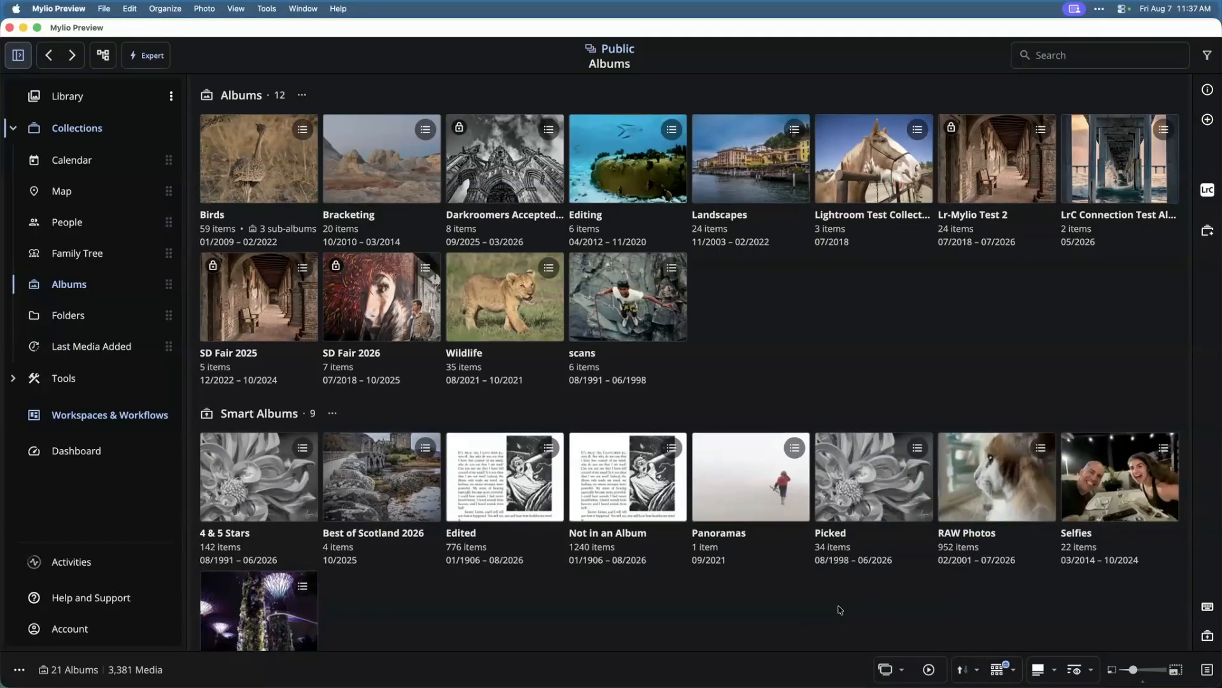
# Step: Look through the RAW Photos smart album and return to the Albums overview
pyautogui.scroll(-2, 840, 609)
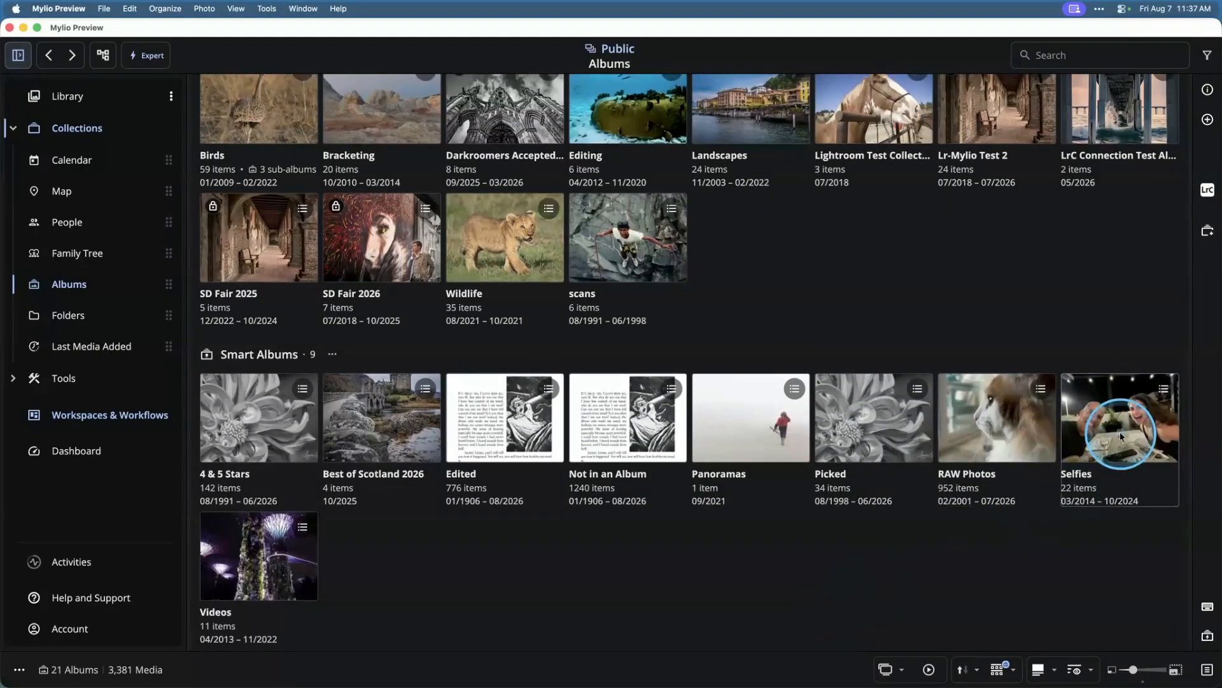
pyautogui.click(1000, 429)
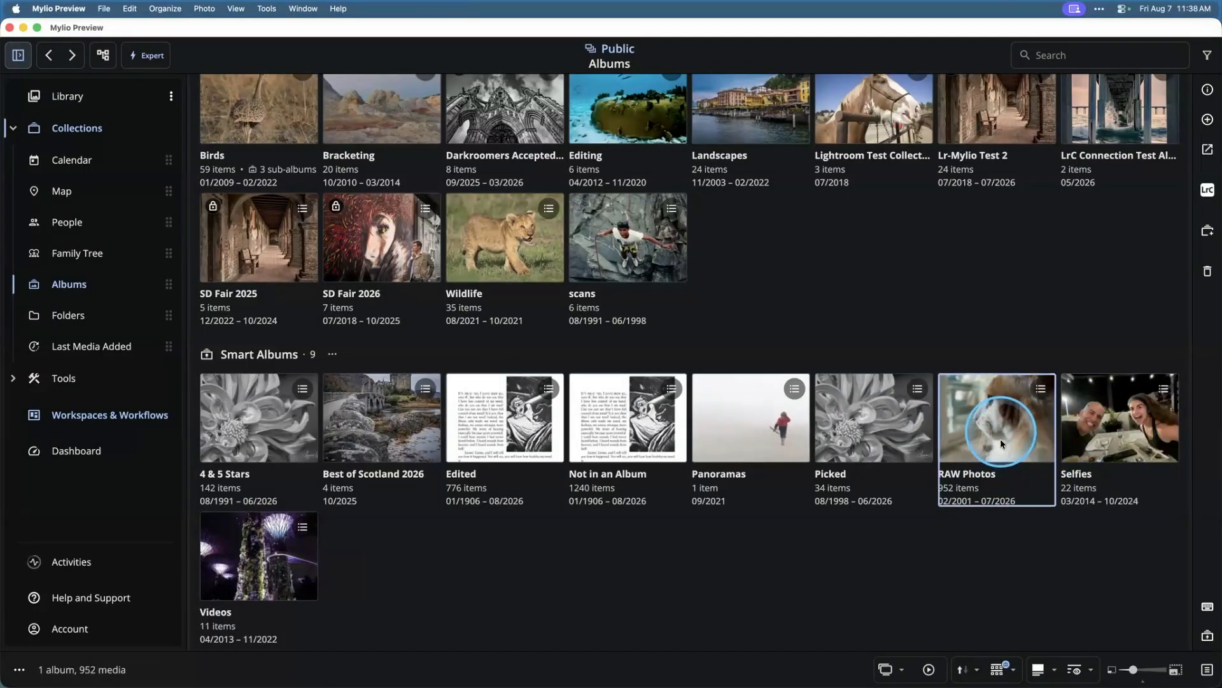
pyautogui.doubleClick(998, 435)
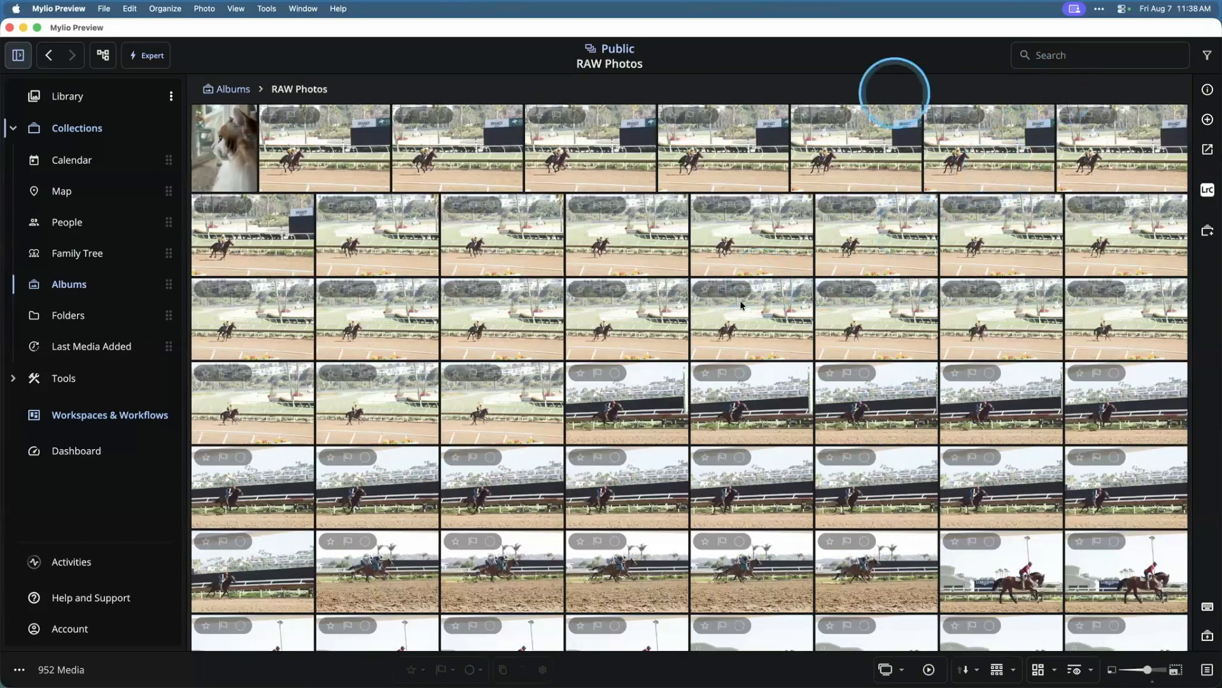
pyautogui.scroll(-15, 713, 302)
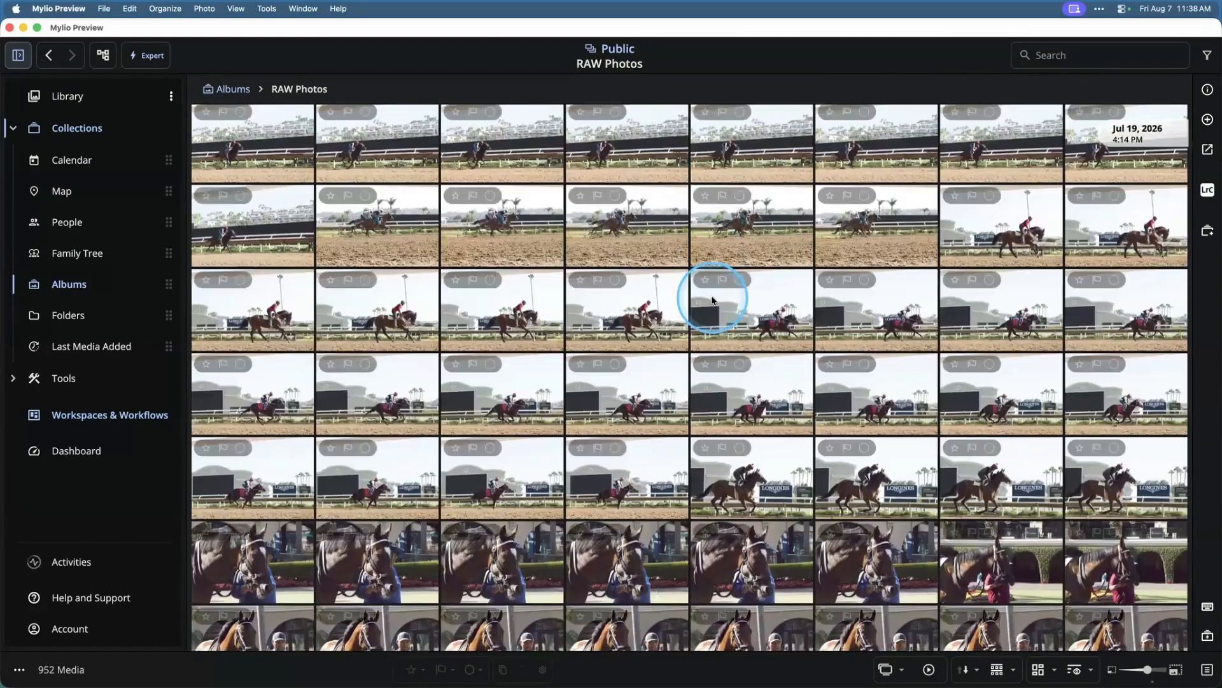
pyautogui.scroll(-10, 713, 301)
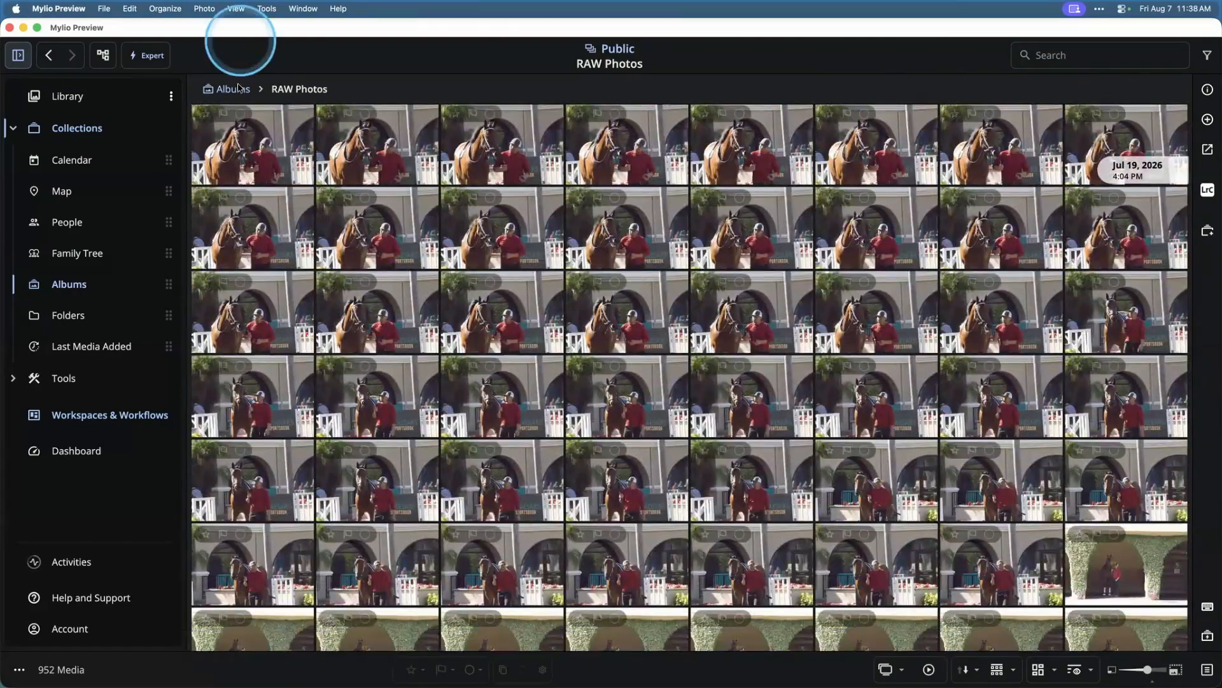
pyautogui.click(238, 92)
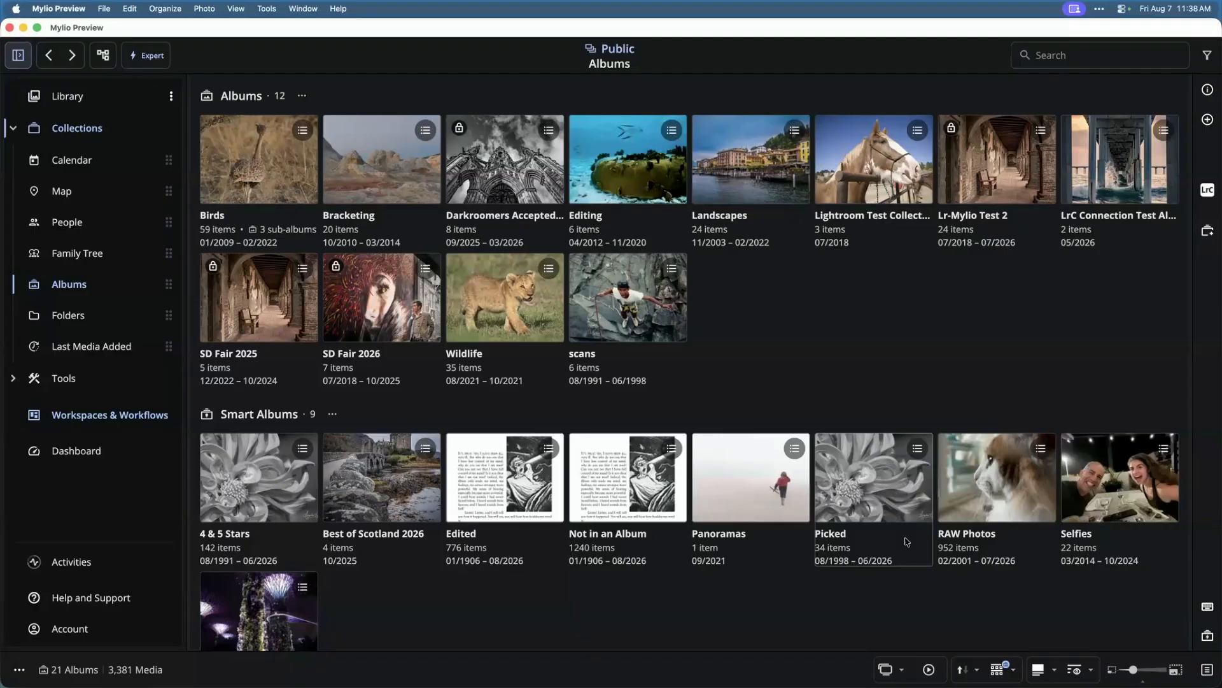
pyautogui.rightClick(868, 503)
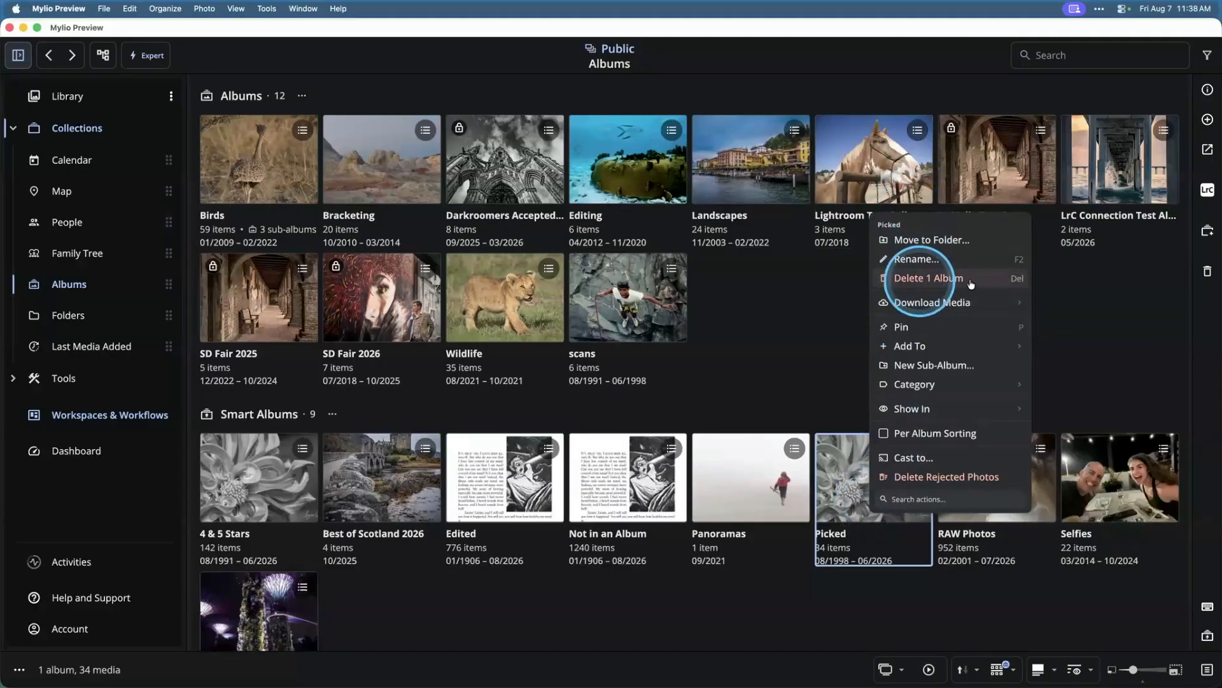
pyautogui.click(799, 618)
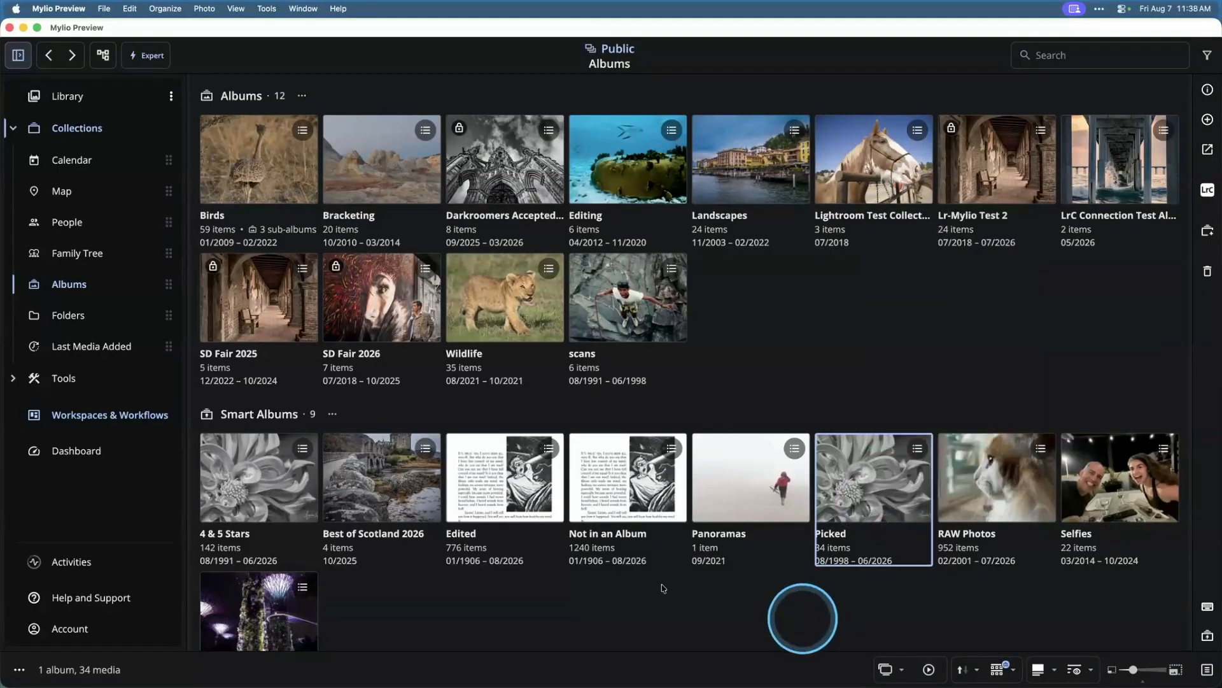
# Step: Open the smart album manager and review the edit settings of Best of Scotland 2026 without changing them
pyautogui.click(1086, 58)
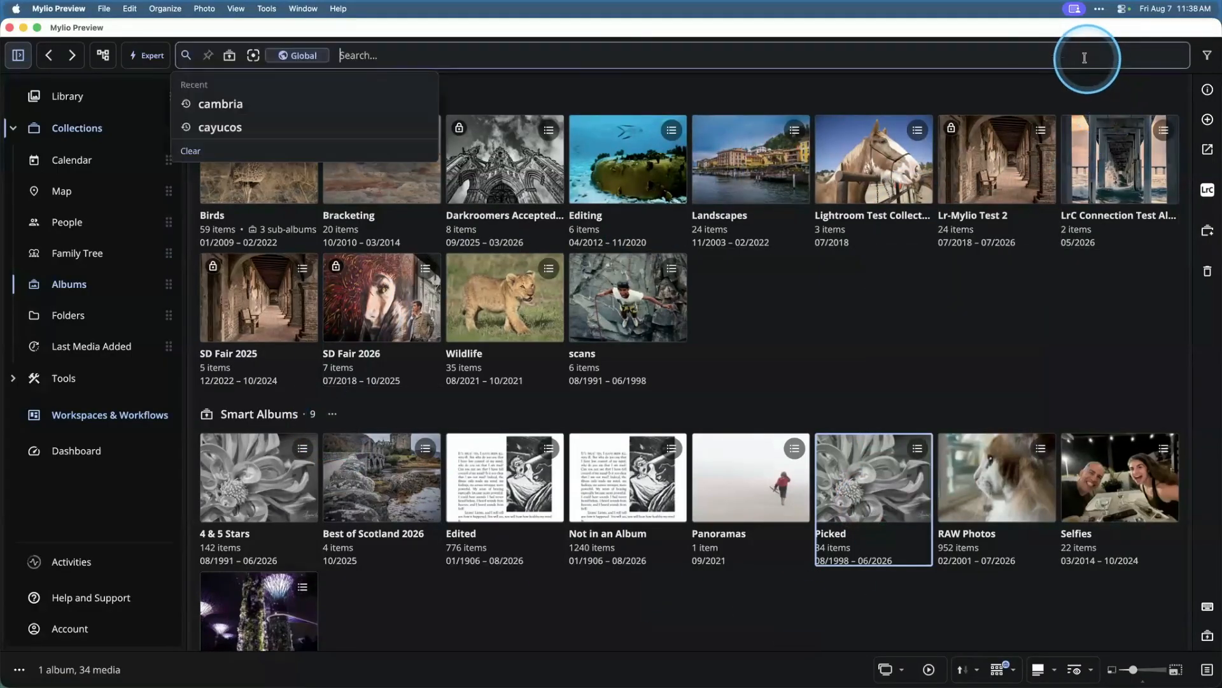
pyautogui.click(229, 55)
pyautogui.click(268, 127)
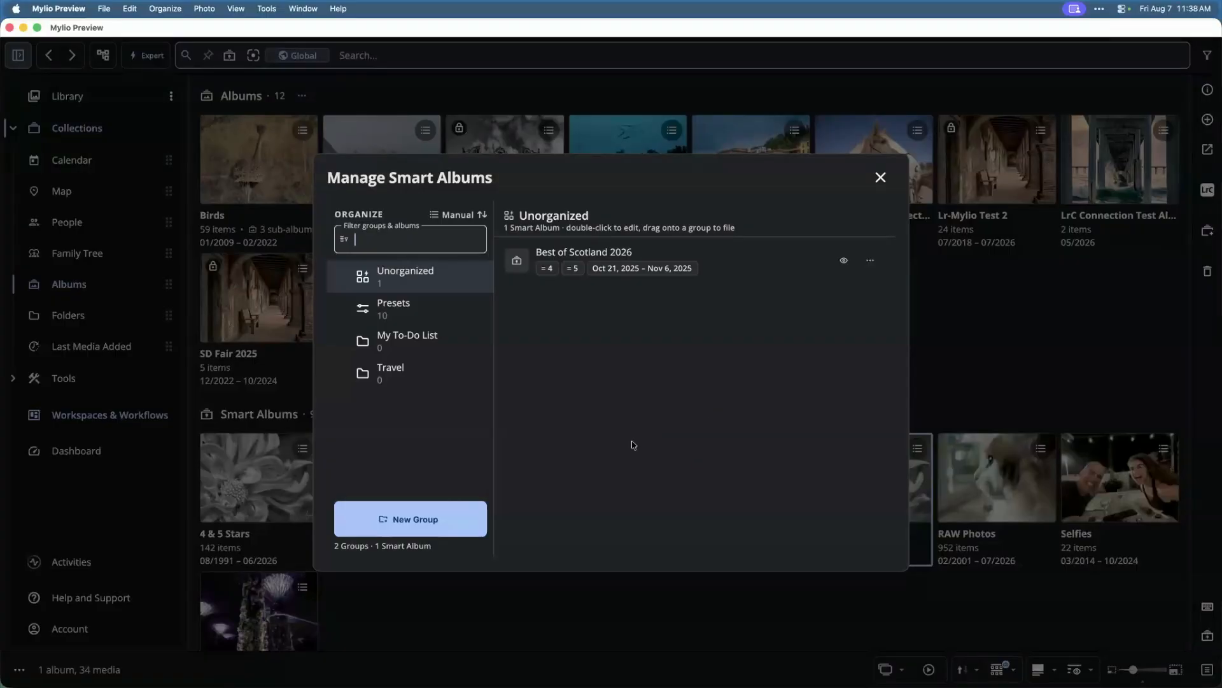
pyautogui.click(607, 255)
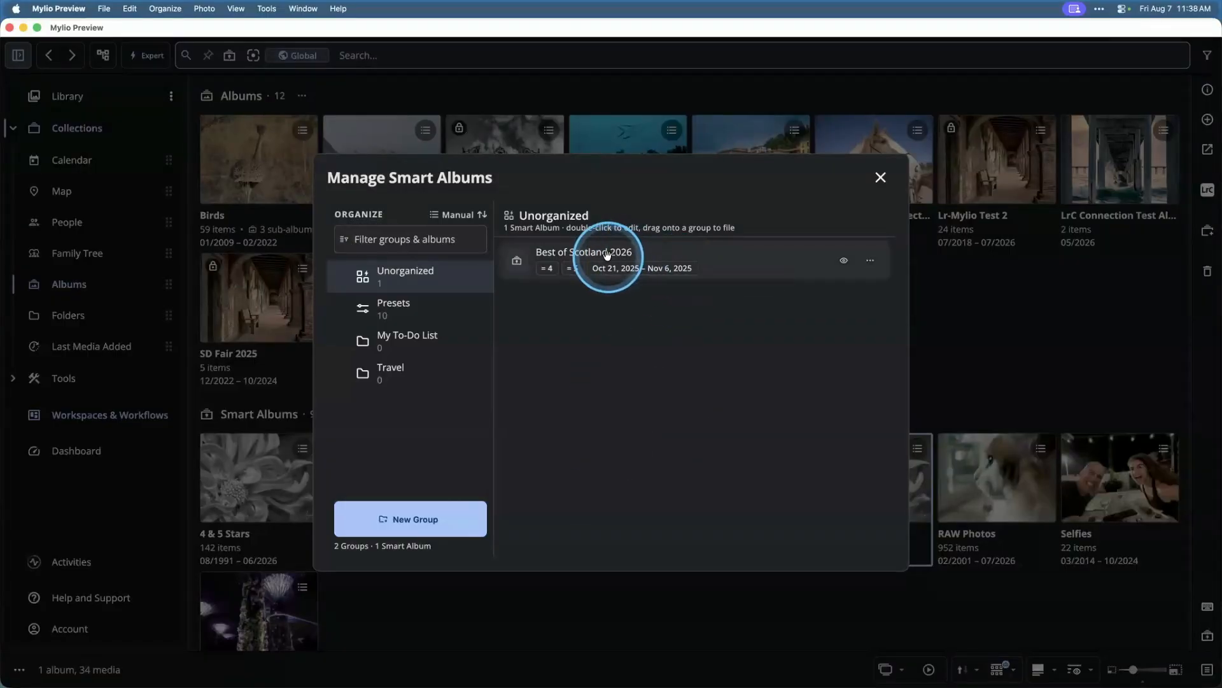
pyautogui.click(871, 263)
pyautogui.click(809, 295)
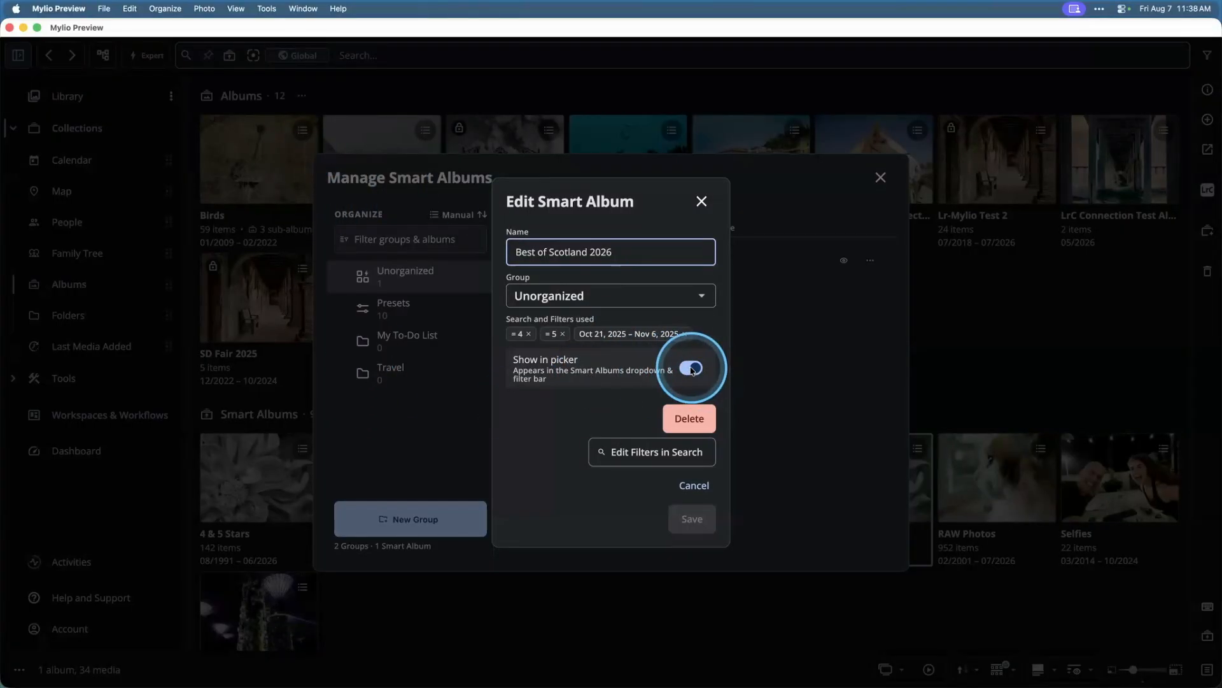
pyautogui.click(702, 201)
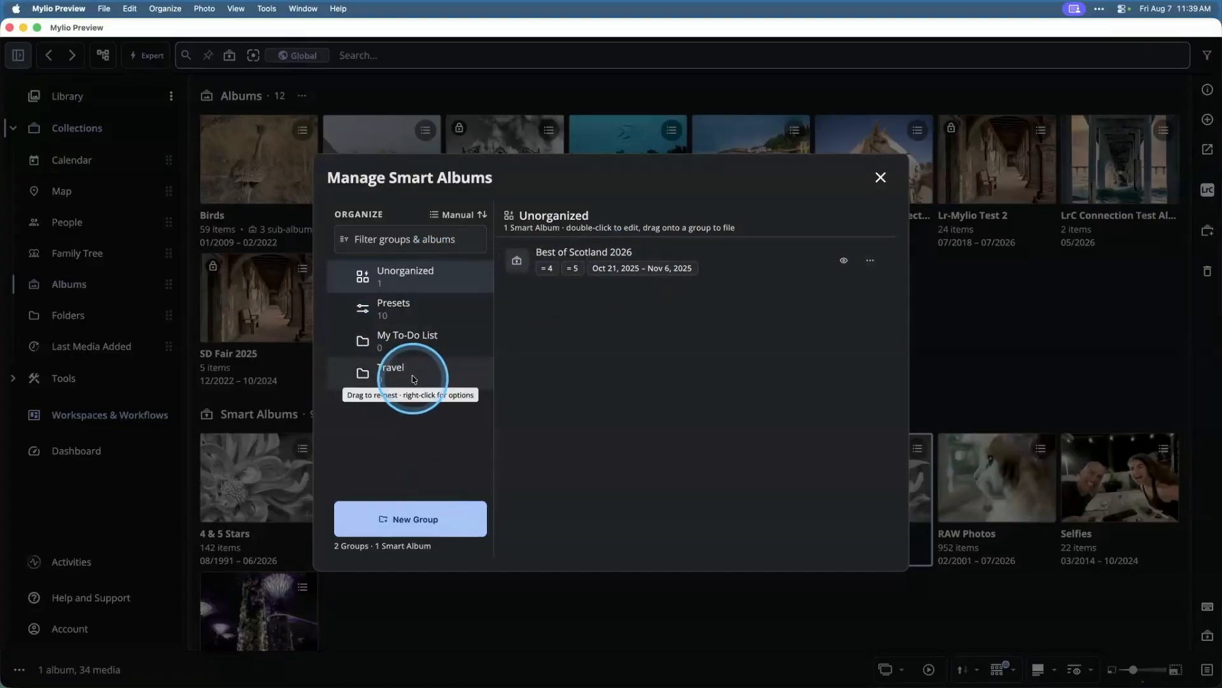
# Step: Move Best of Scotland 2026 into the Travel group, close the manager, and check the group in the smart albums picker
pyautogui.moveTo(564, 250); pyautogui.dragTo(423, 377)
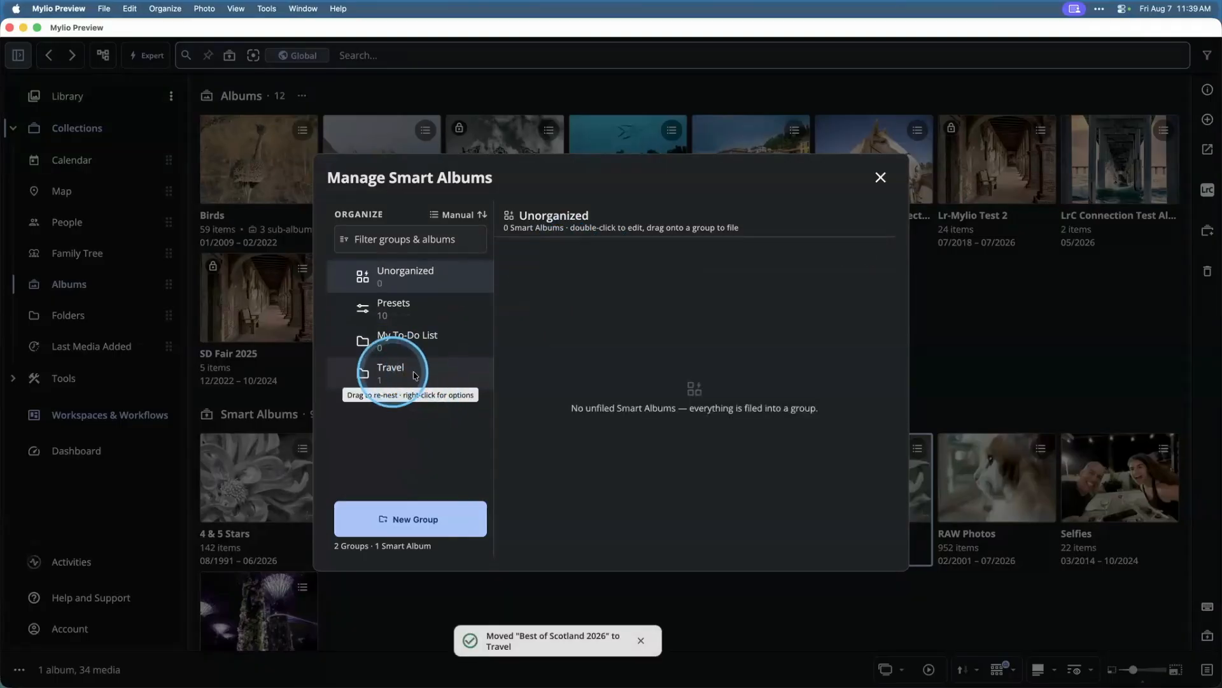
pyautogui.click(881, 177)
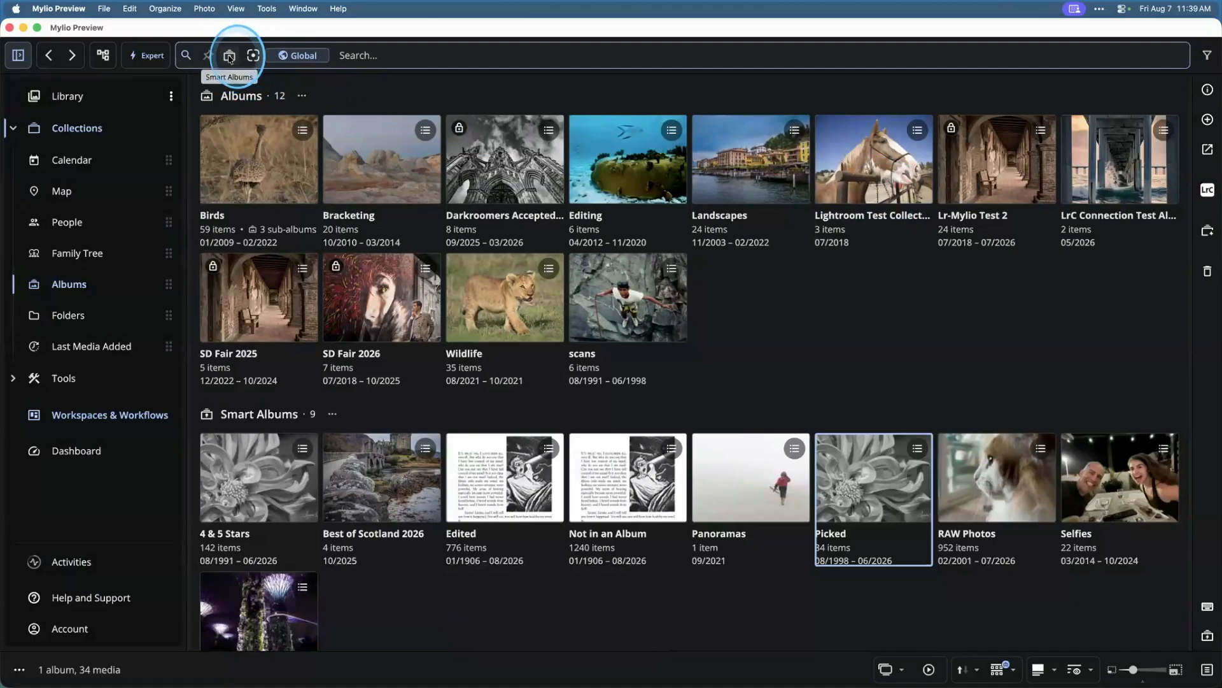
pyautogui.click(231, 58)
pyautogui.moveTo(279, 180)
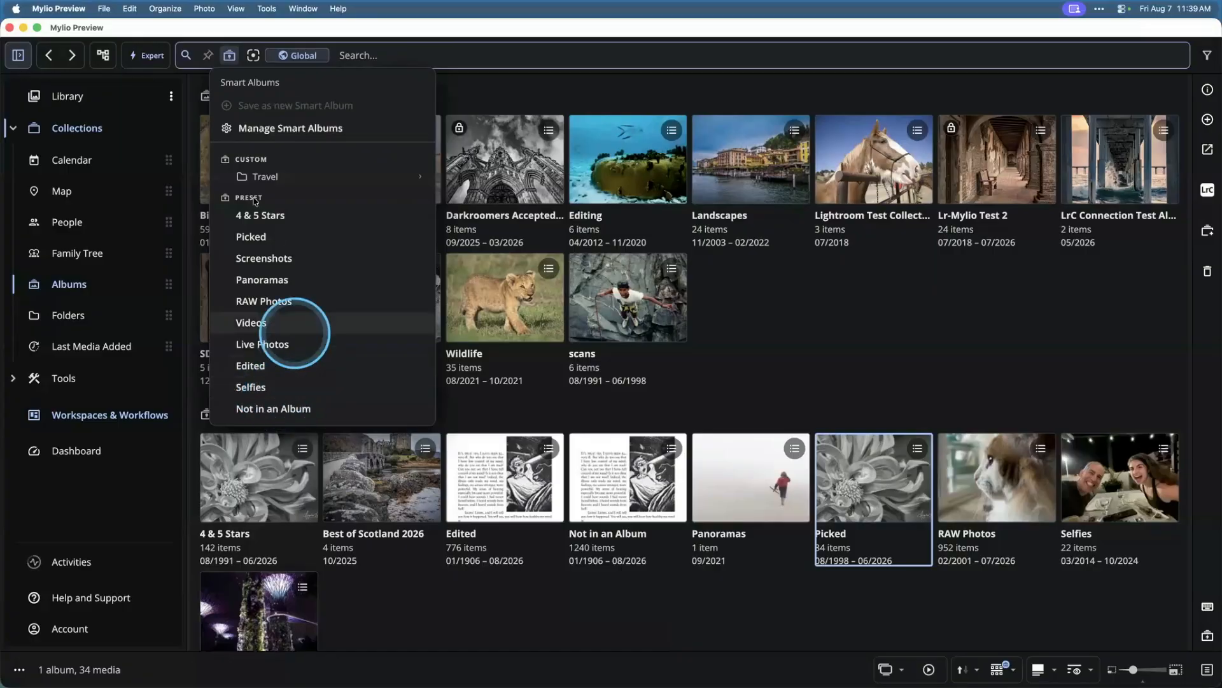
# Step: Hide the Selfies preset from the picker in the smart album manager and check the picker's list
pyautogui.click(299, 128)
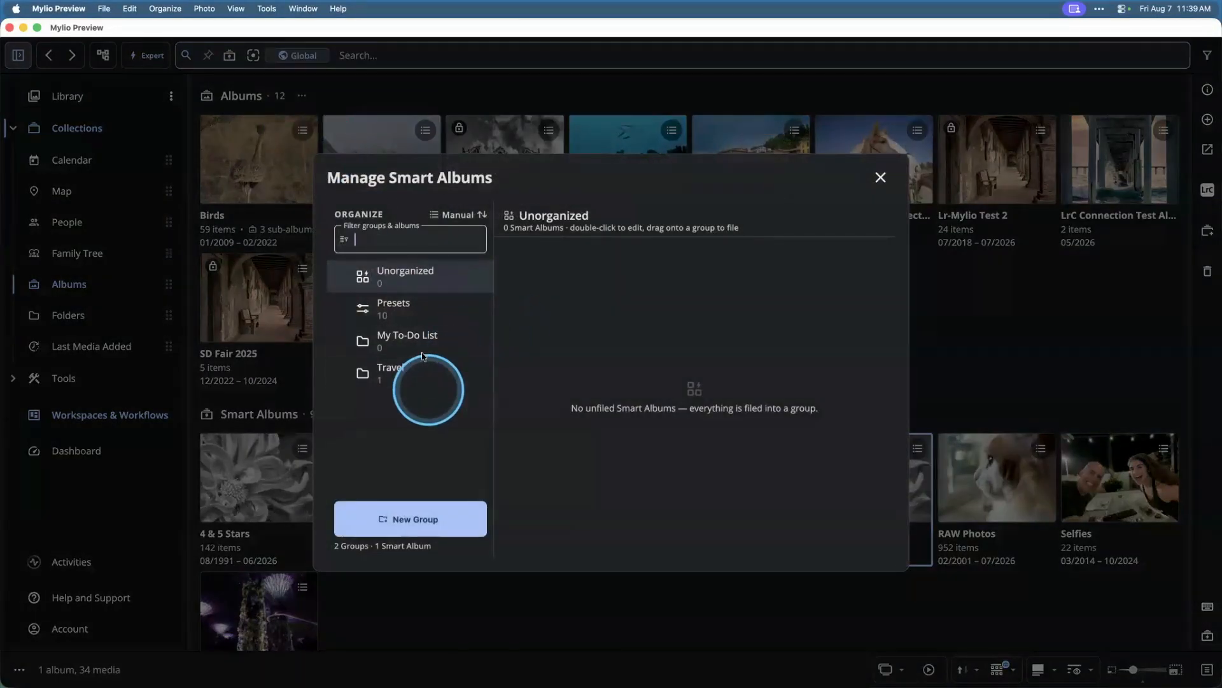
pyautogui.click(395, 309)
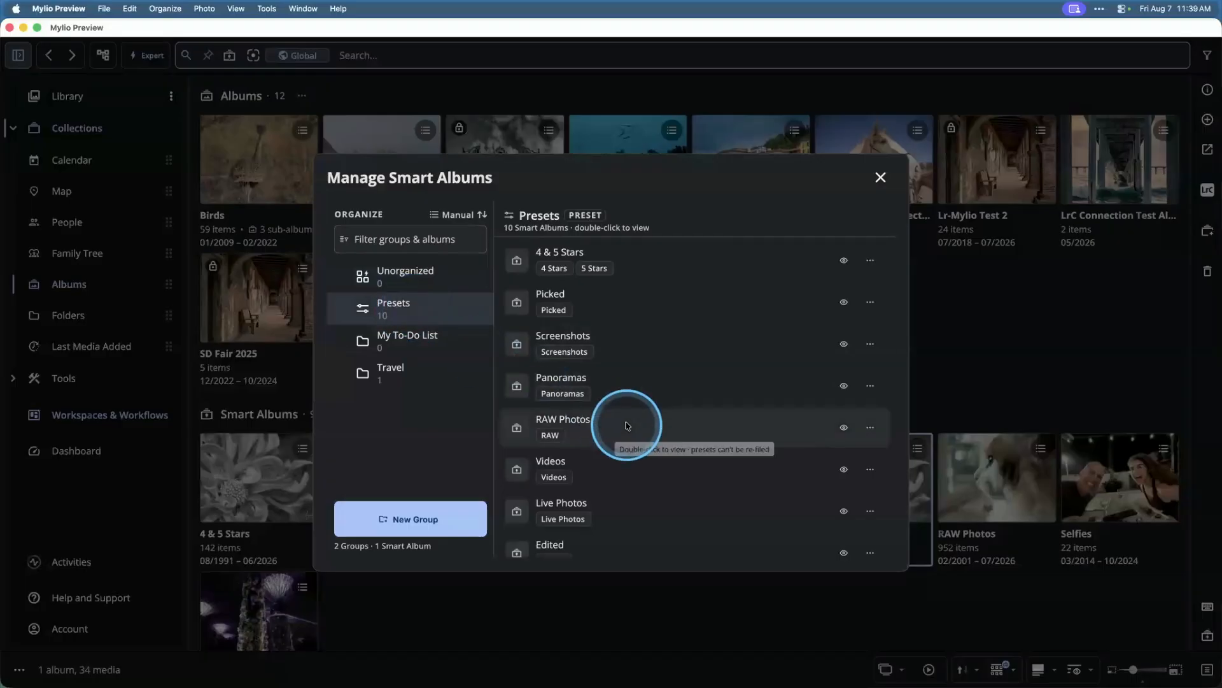
pyautogui.scroll(-3, 630, 426)
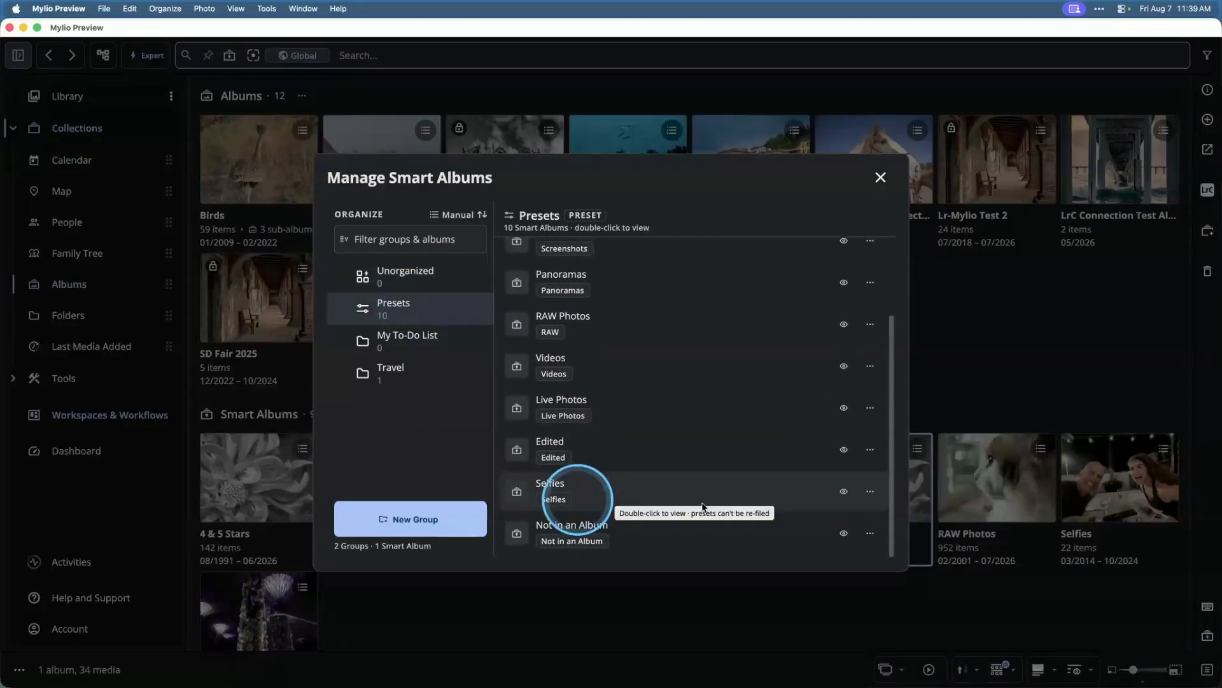
pyautogui.click(844, 490)
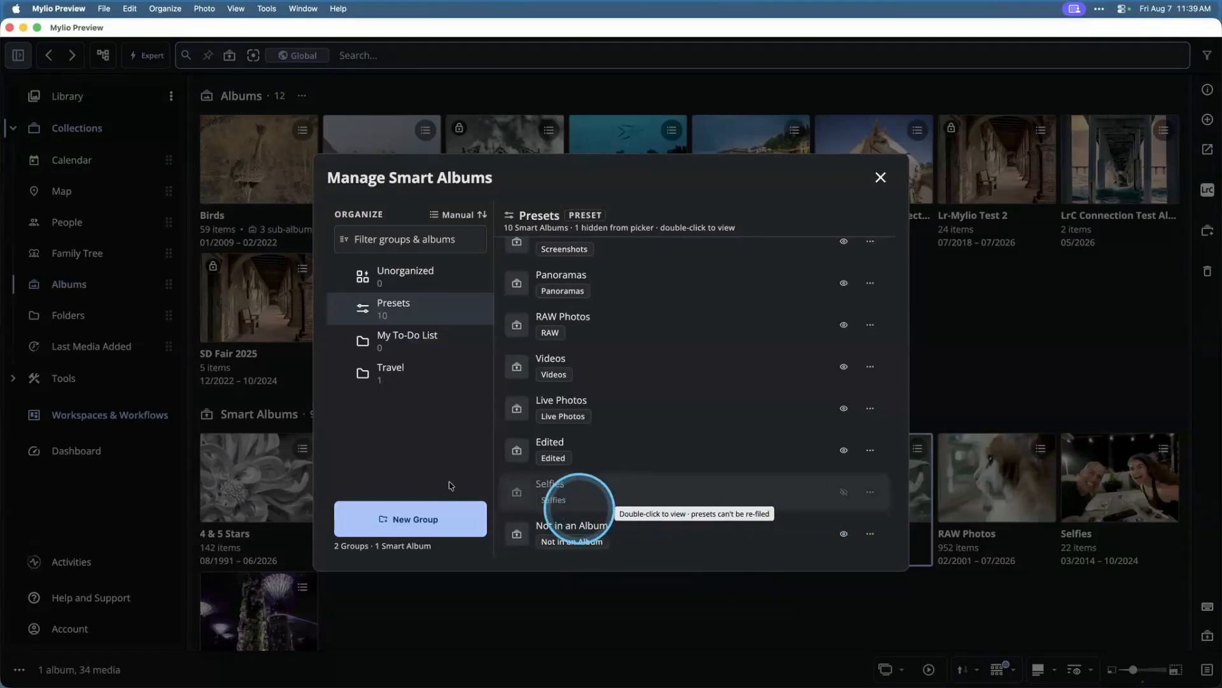
pyautogui.click(881, 178)
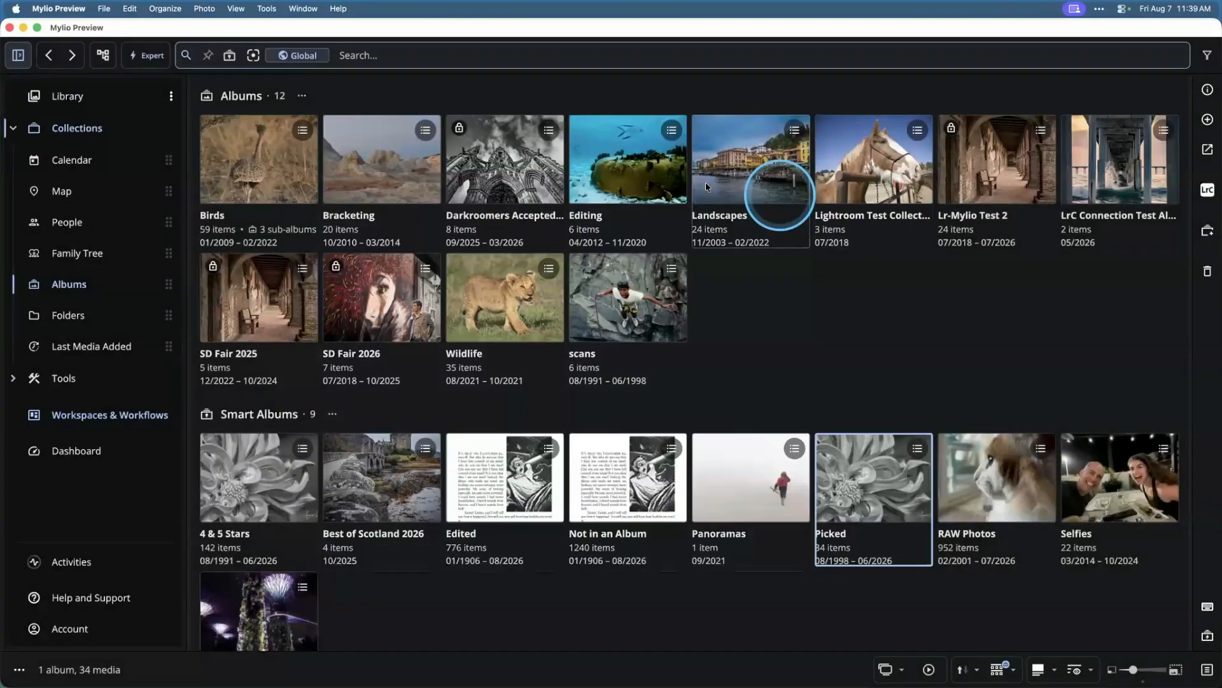
pyautogui.click(230, 56)
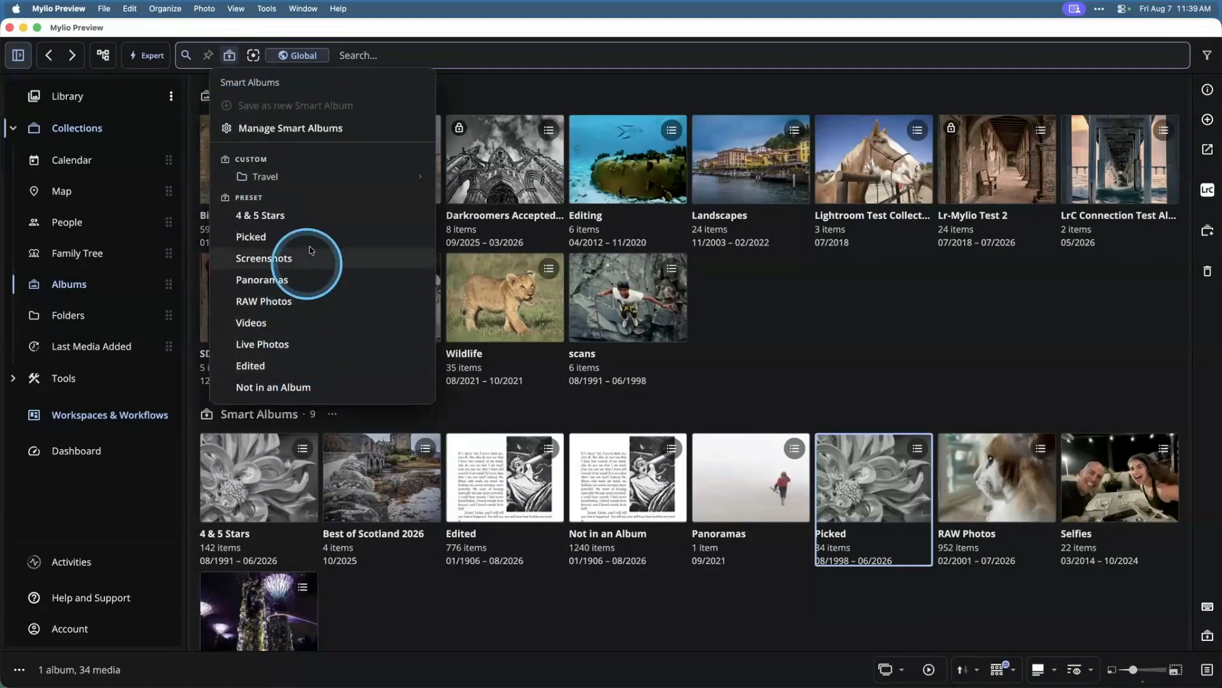
pyautogui.click(770, 593)
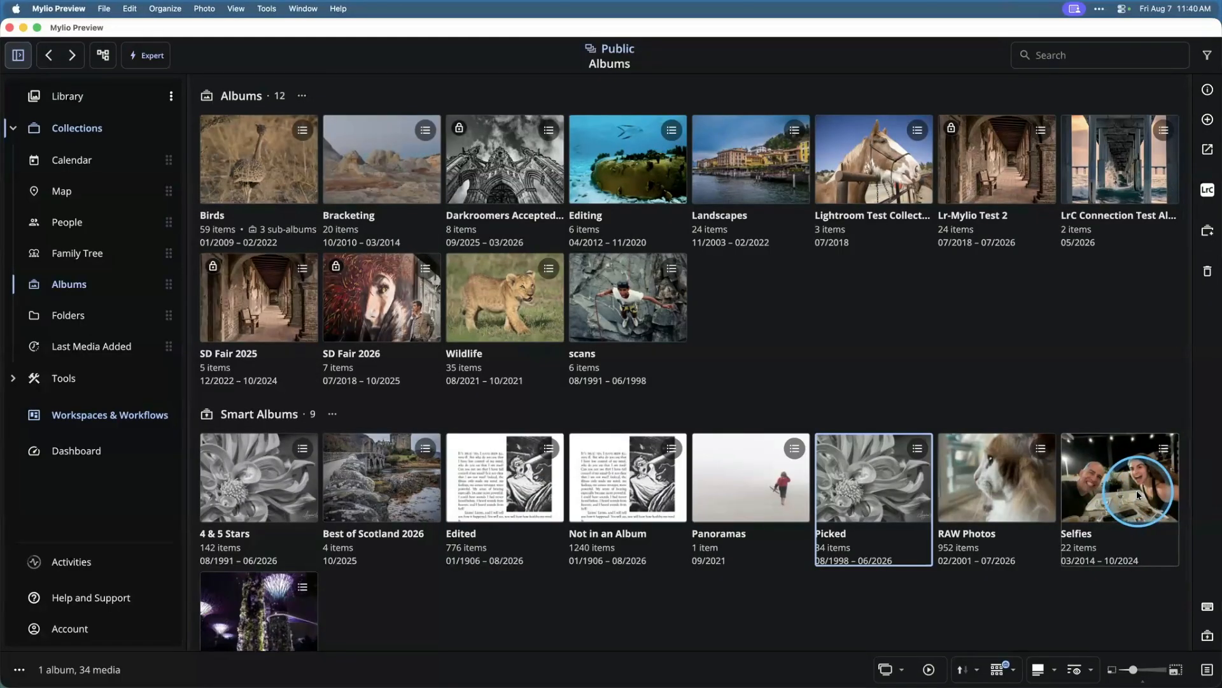
# Step: Delete the Selfies smart album from the Albums overview
pyautogui.click(1109, 495)
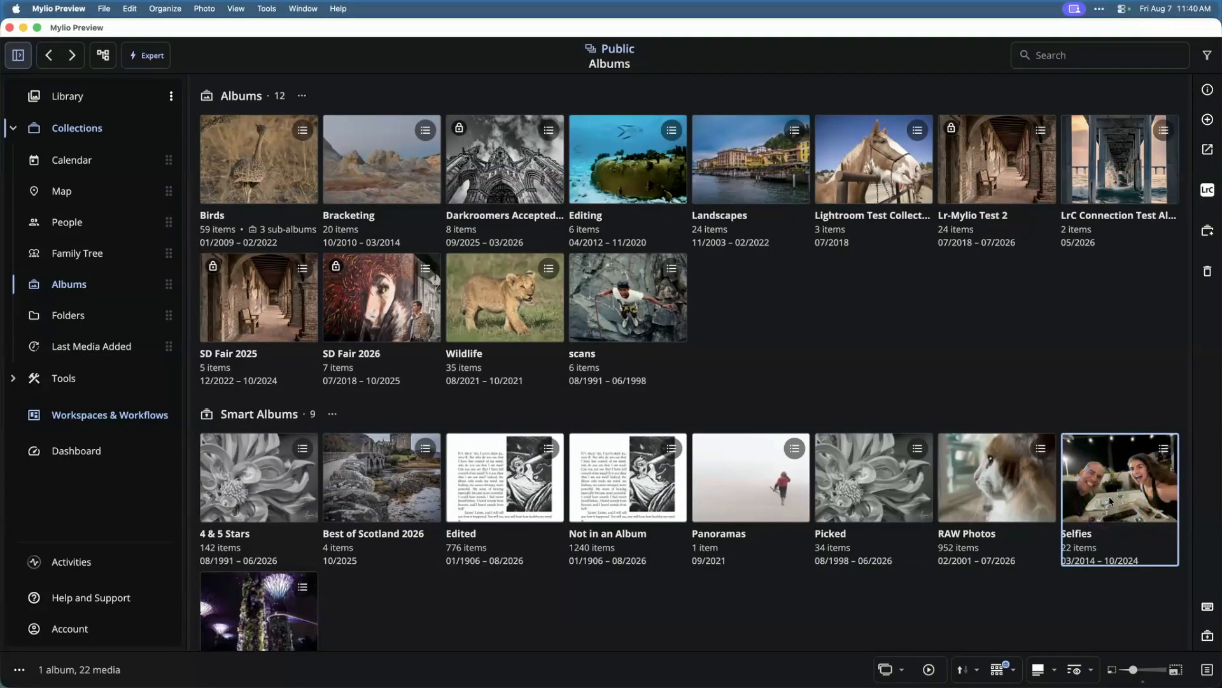
pyautogui.rightClick(1110, 495)
pyautogui.click(1027, 277)
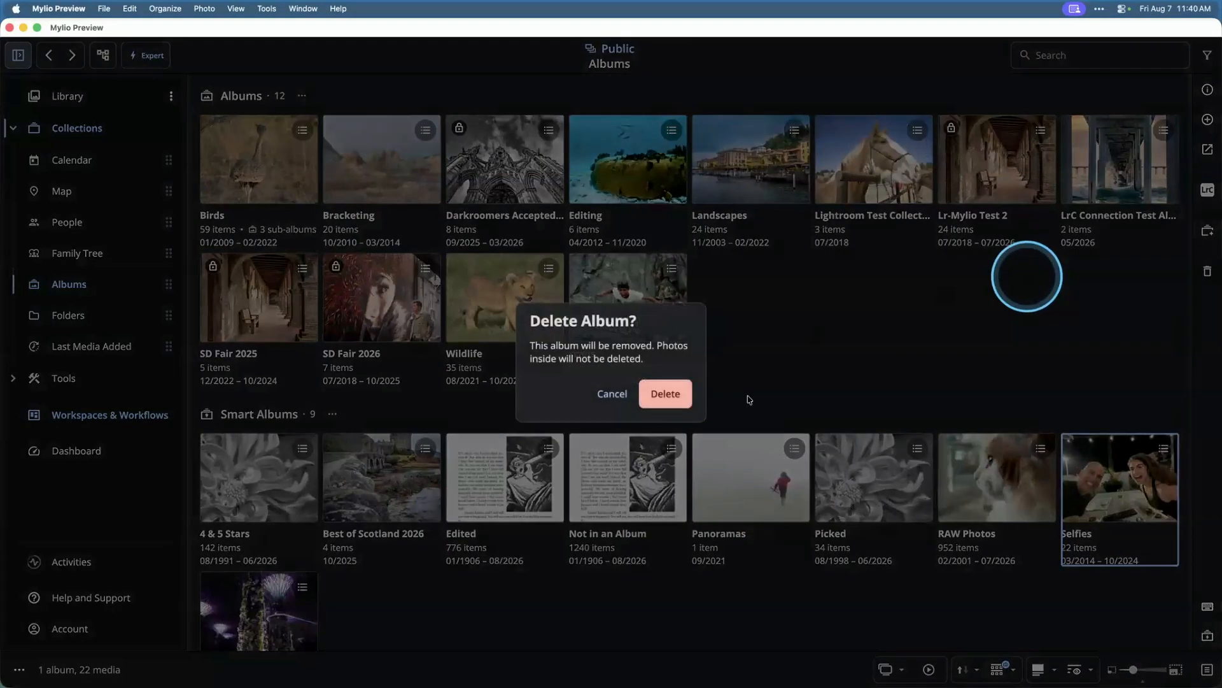
pyautogui.click(658, 392)
pyautogui.click(608, 563)
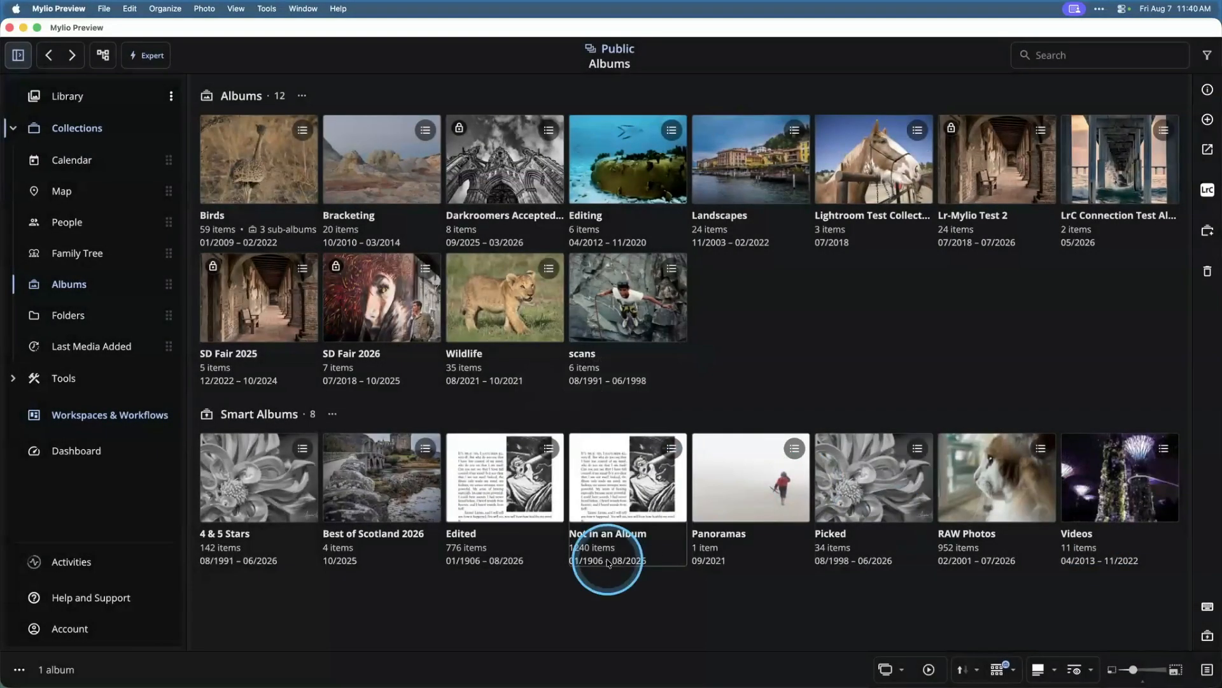
pyautogui.click(1121, 532)
pyautogui.click(984, 489)
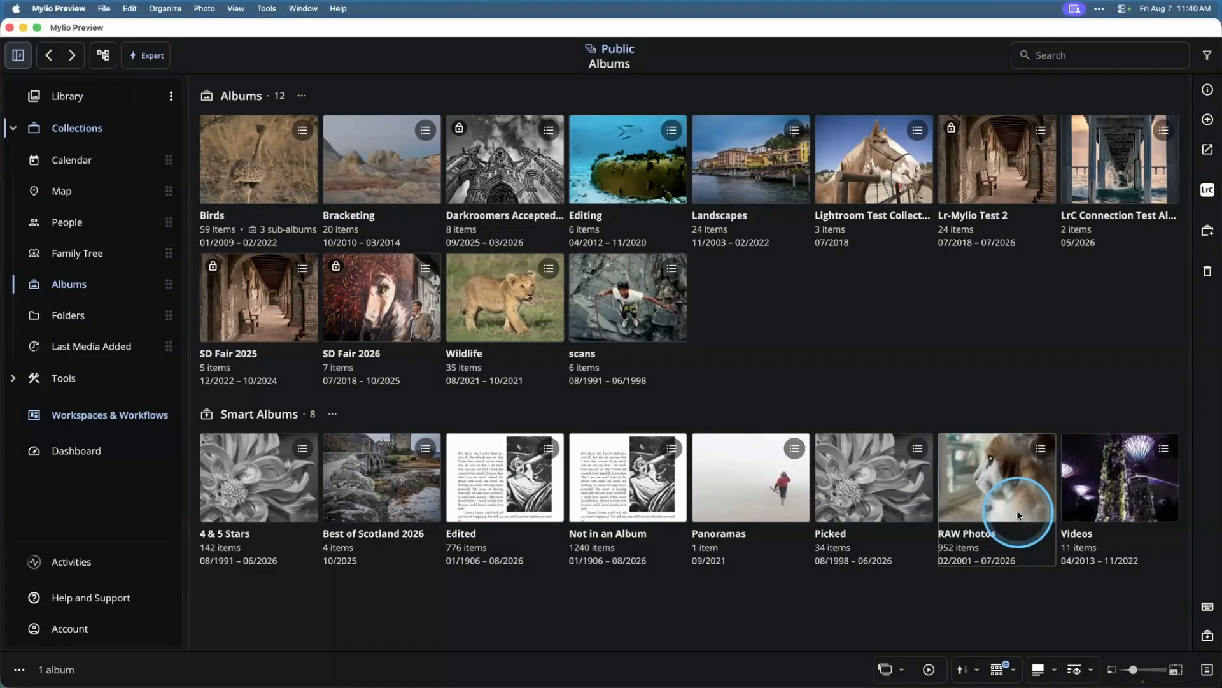
# Step: Duplicate the RAW Photos preset in the smart album manager
pyautogui.click(1076, 55)
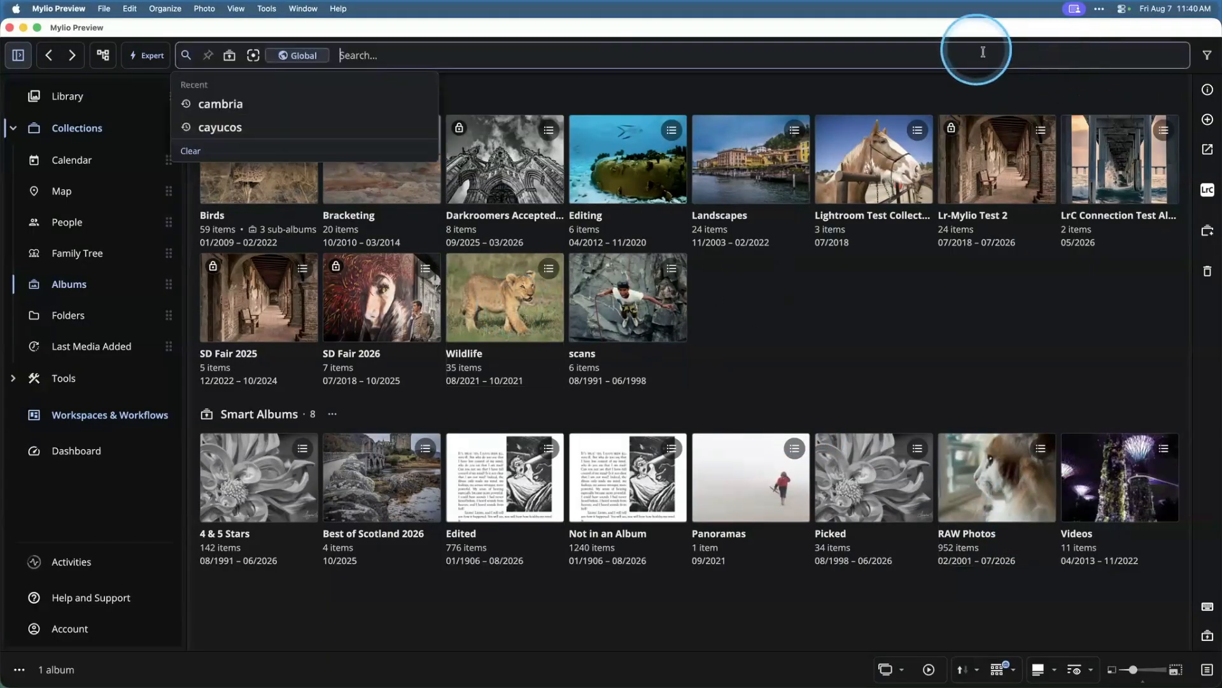
pyautogui.click(230, 56)
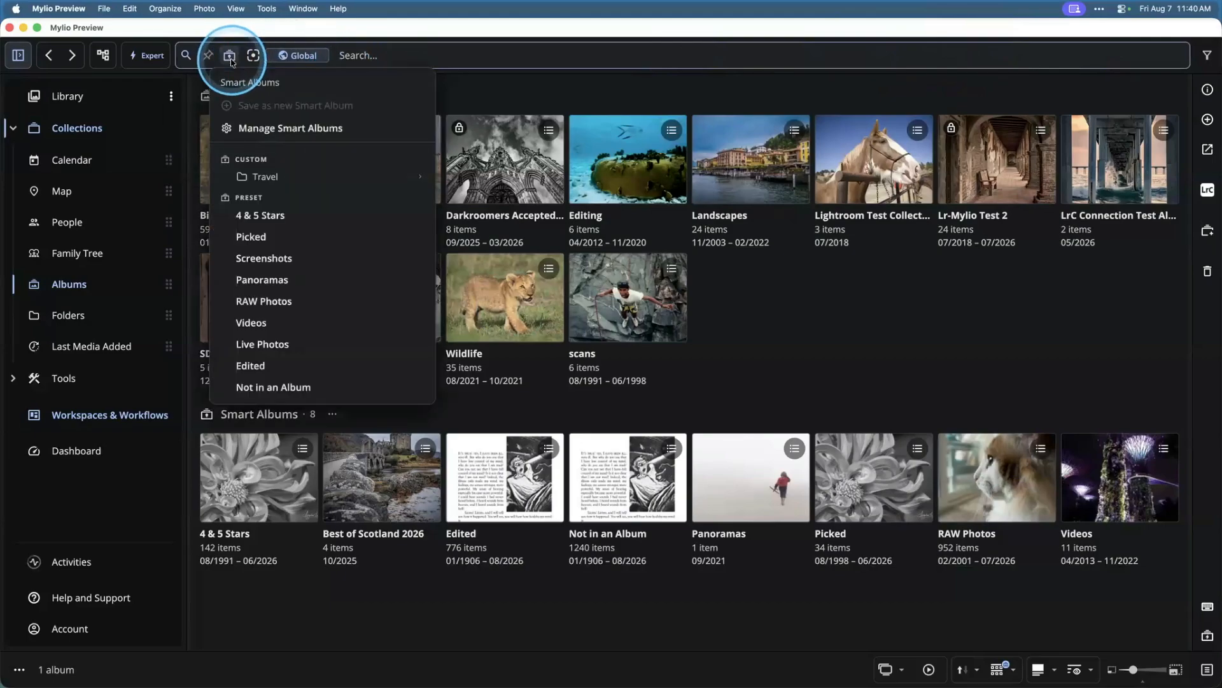
pyautogui.click(255, 127)
pyautogui.click(389, 309)
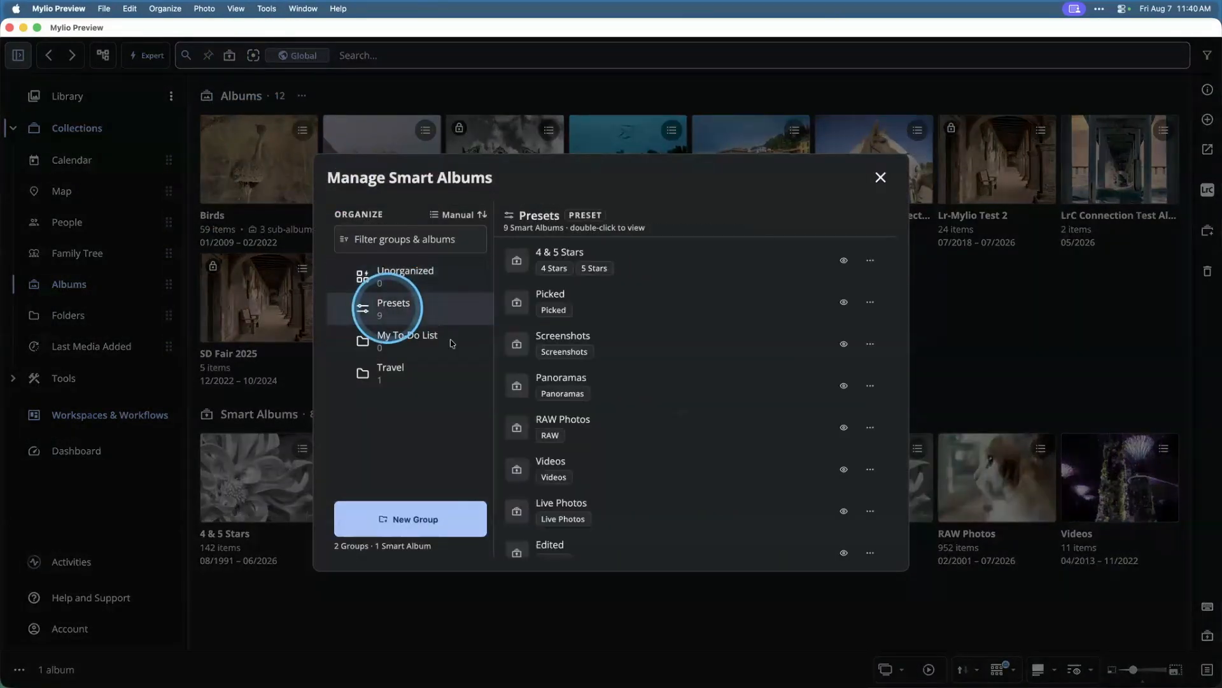
pyautogui.click(869, 429)
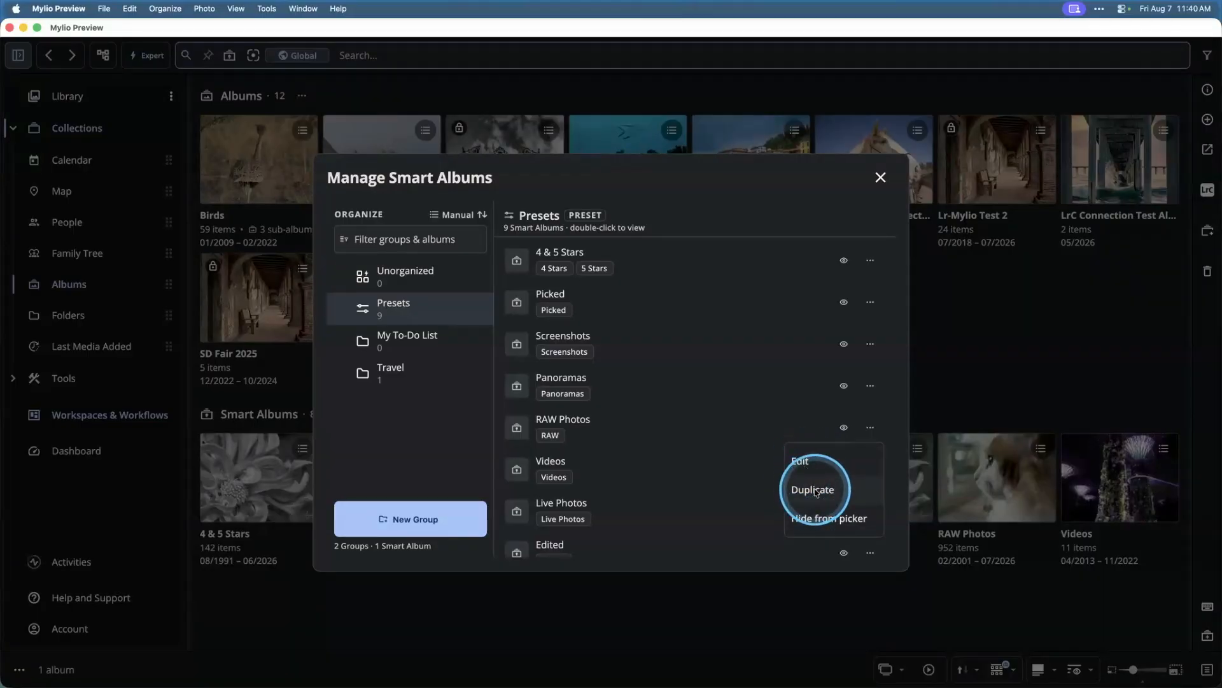
pyautogui.click(816, 490)
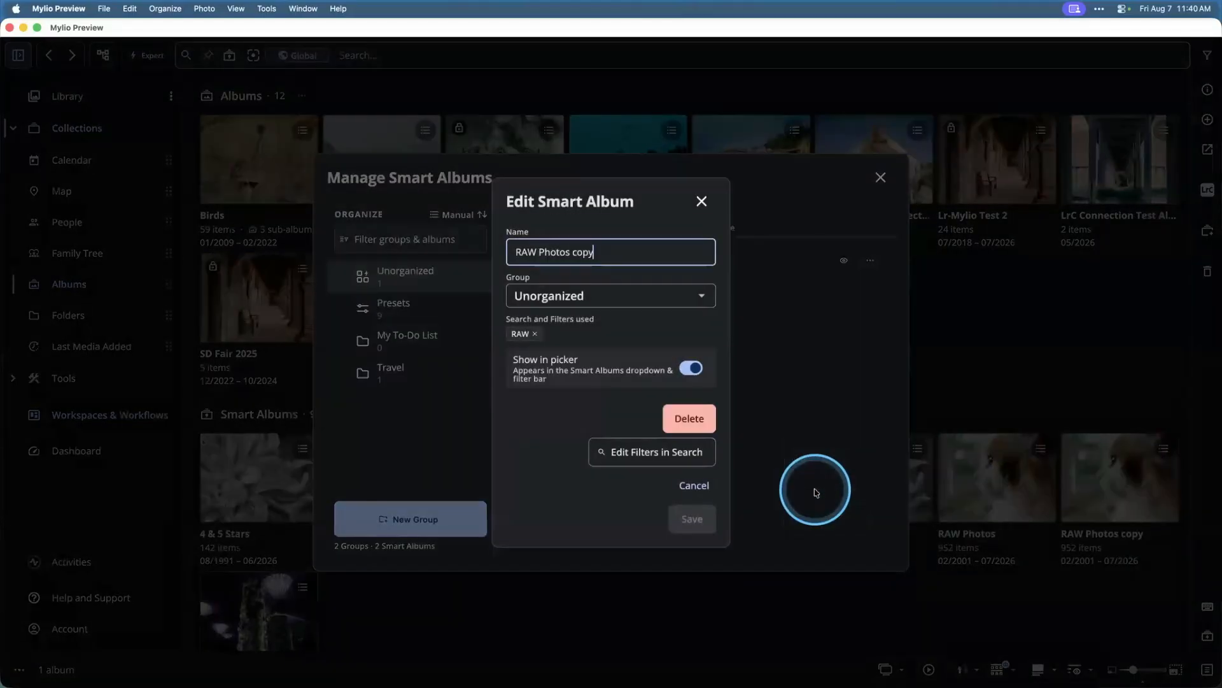
# Step: Edit the filters of RAW Photos copy in search, finding "canon" in the Filter Browser and adding the Canon camera filter
pyautogui.click(627, 452)
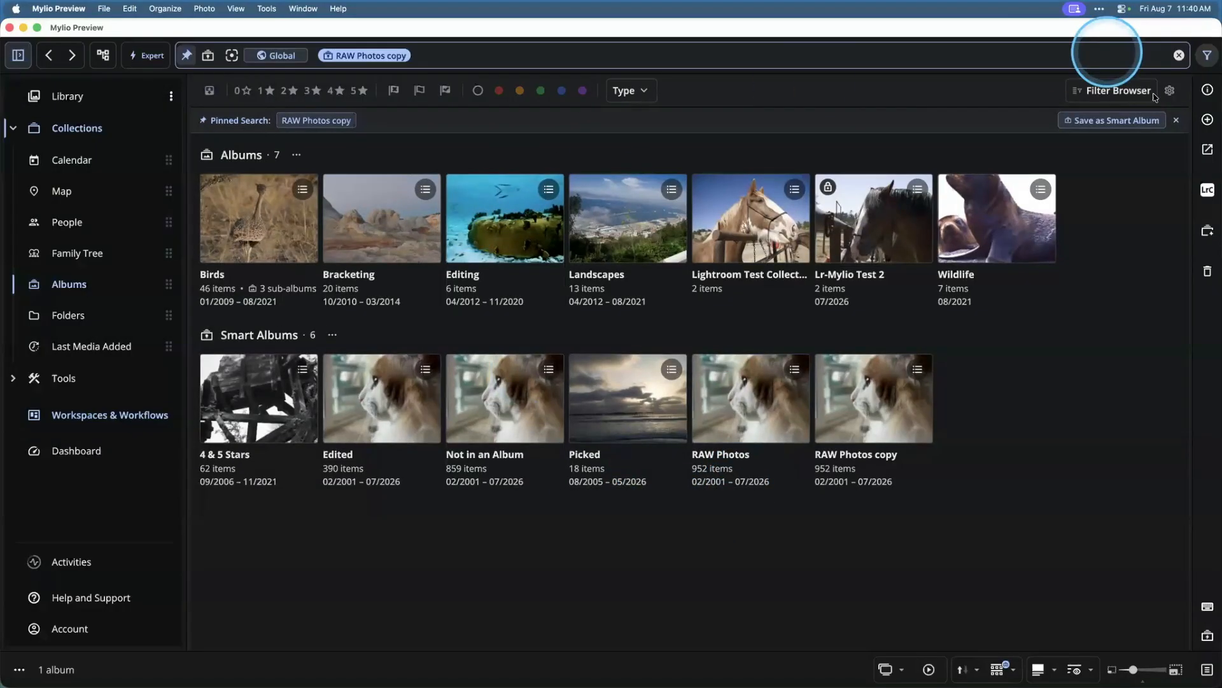
pyautogui.click(1120, 91)
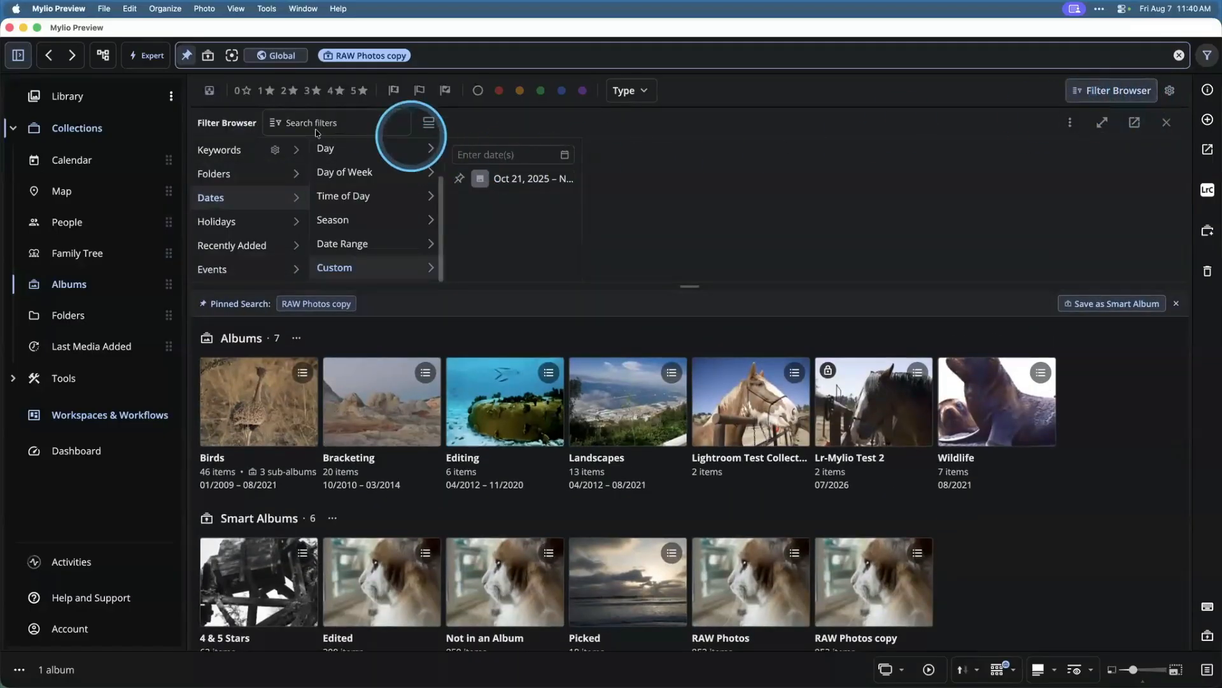
pyautogui.click(300, 121)
pyautogui.write('canon')
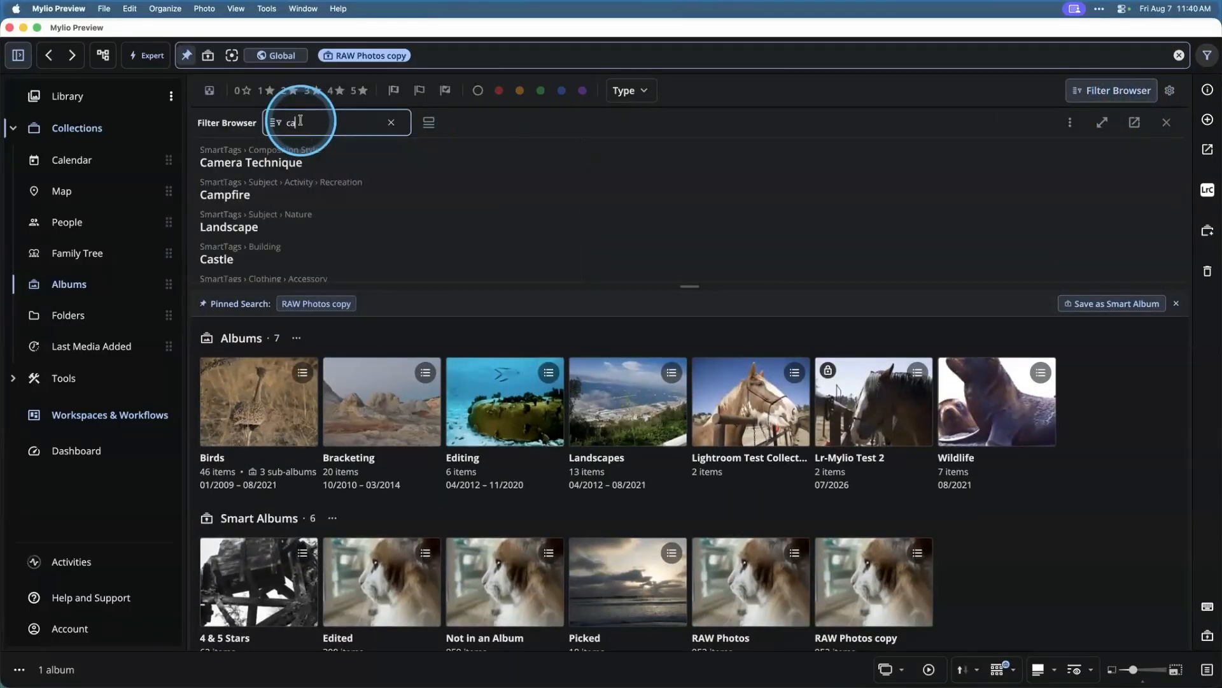
pyautogui.click(235, 165)
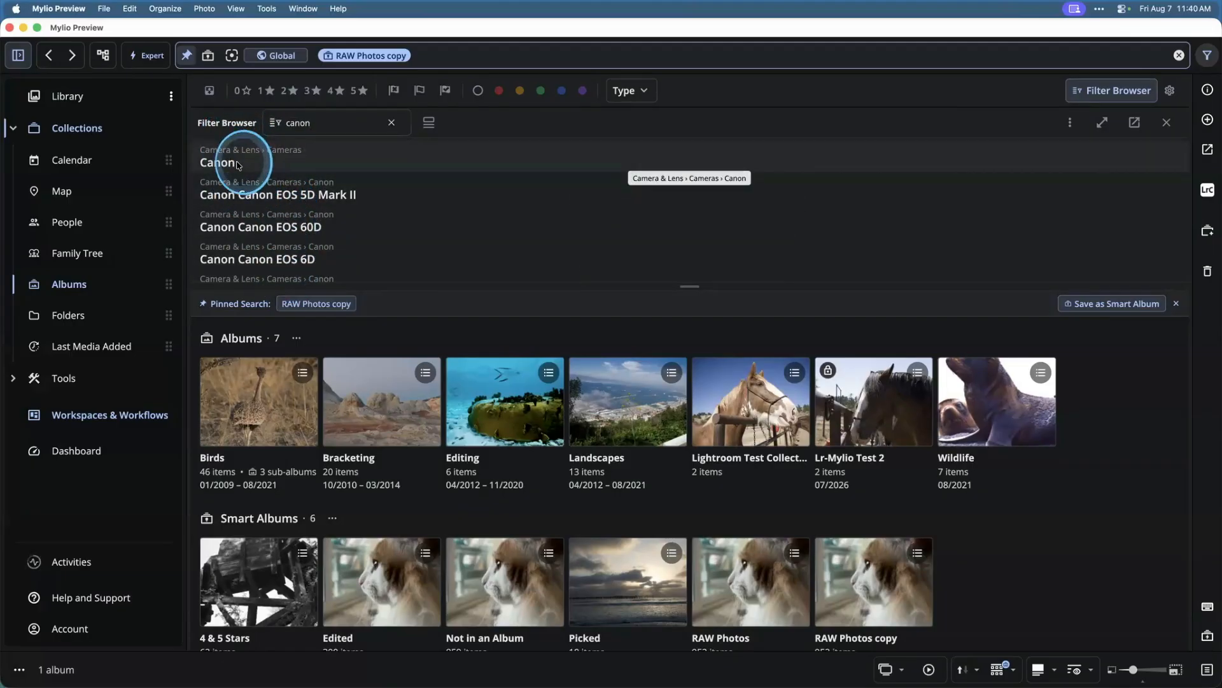
pyautogui.click(237, 164)
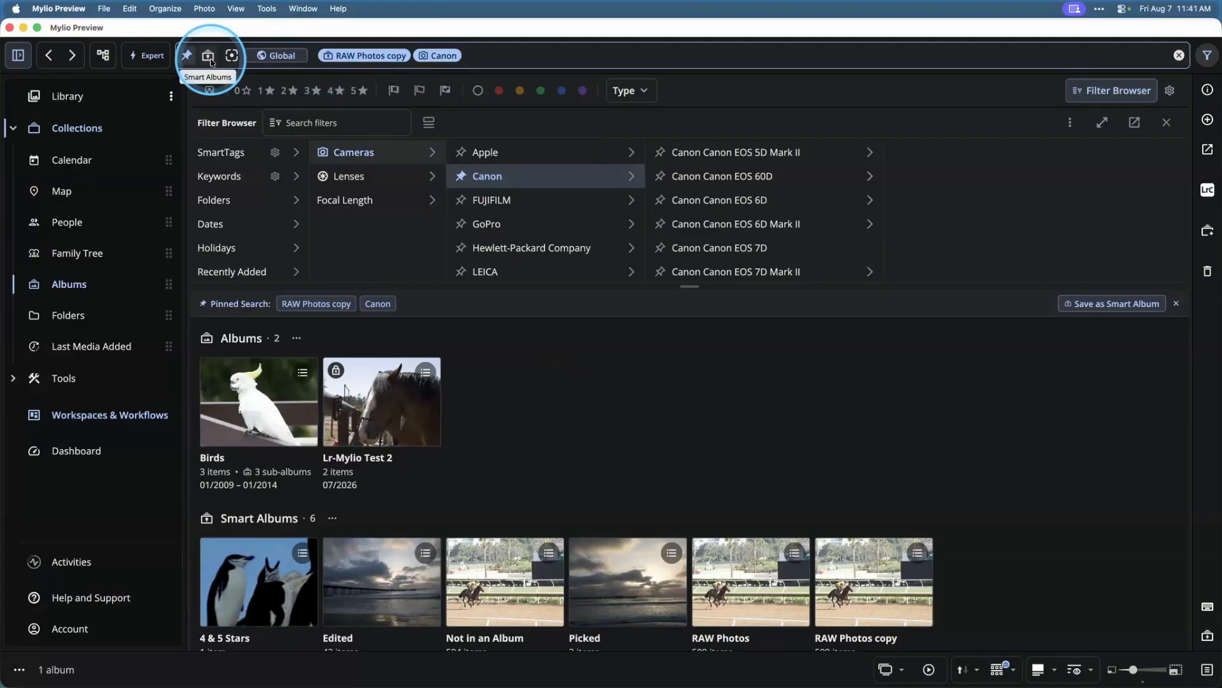
# Step: Overwrite the RAW Photos copy smart album with the current filters and reopen the smart album manager to check it
pyautogui.click(1087, 305)
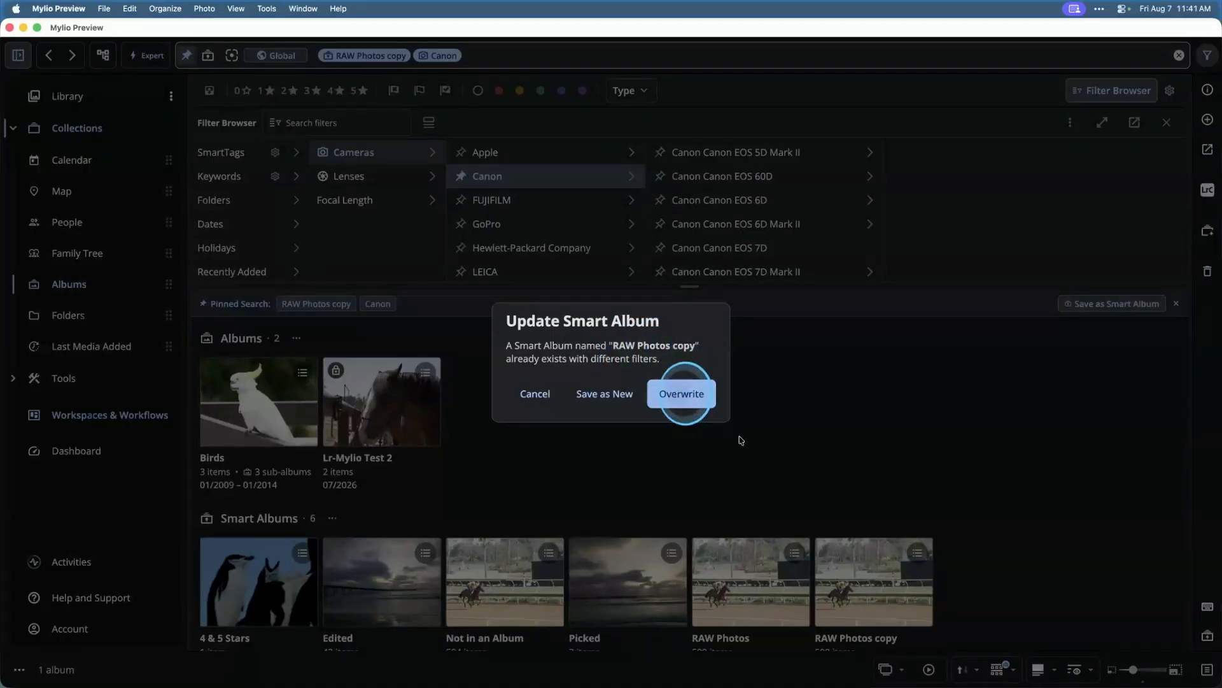
pyautogui.click(678, 393)
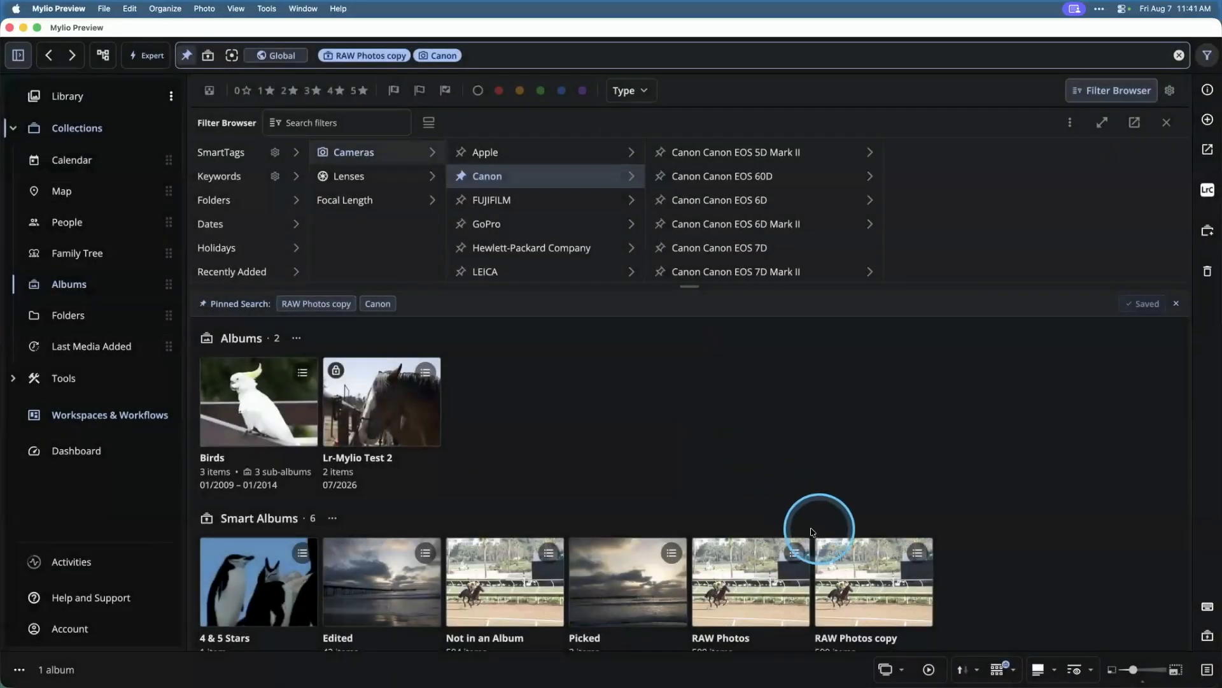
pyautogui.click(207, 55)
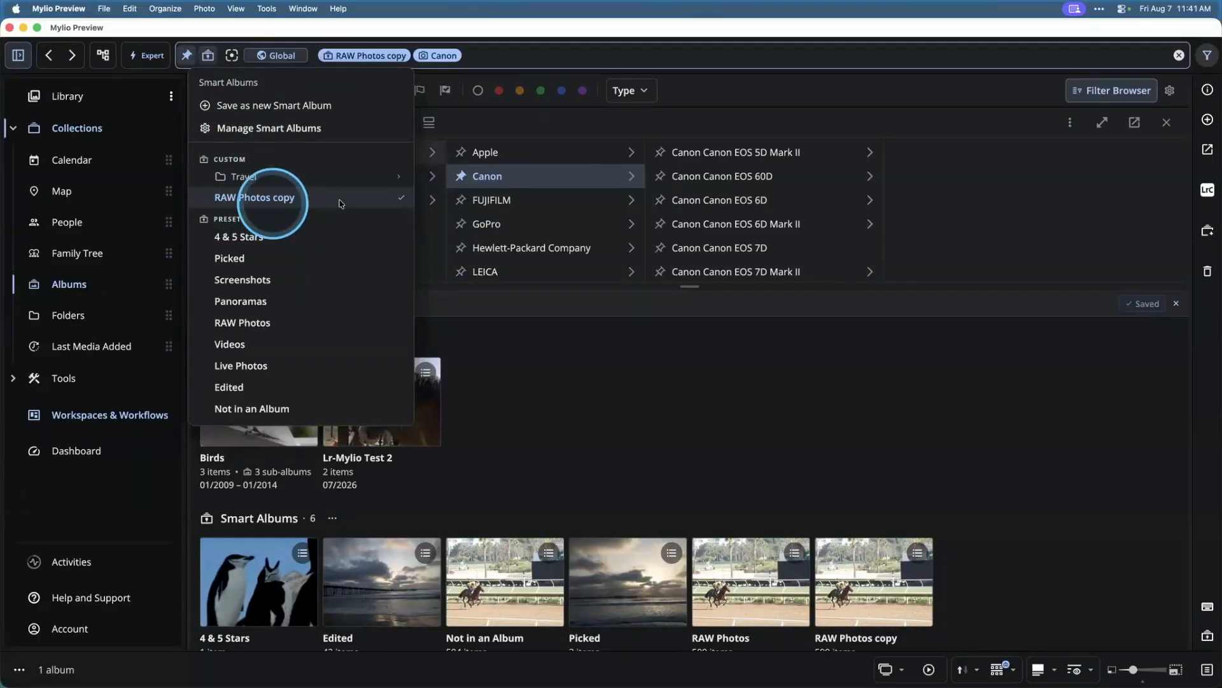
pyautogui.click(280, 128)
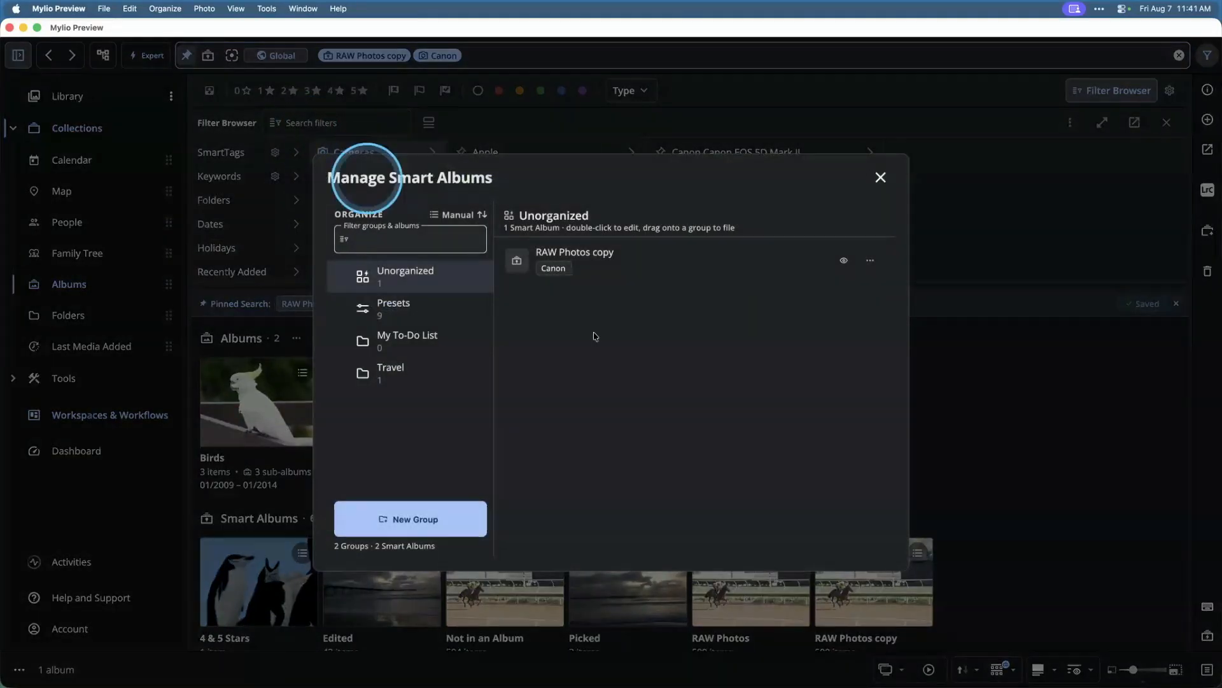
# Step: Rename the RAW Photos copy smart album to Canon RAW Photos, save it and close the smart album manager
pyautogui.click(870, 261)
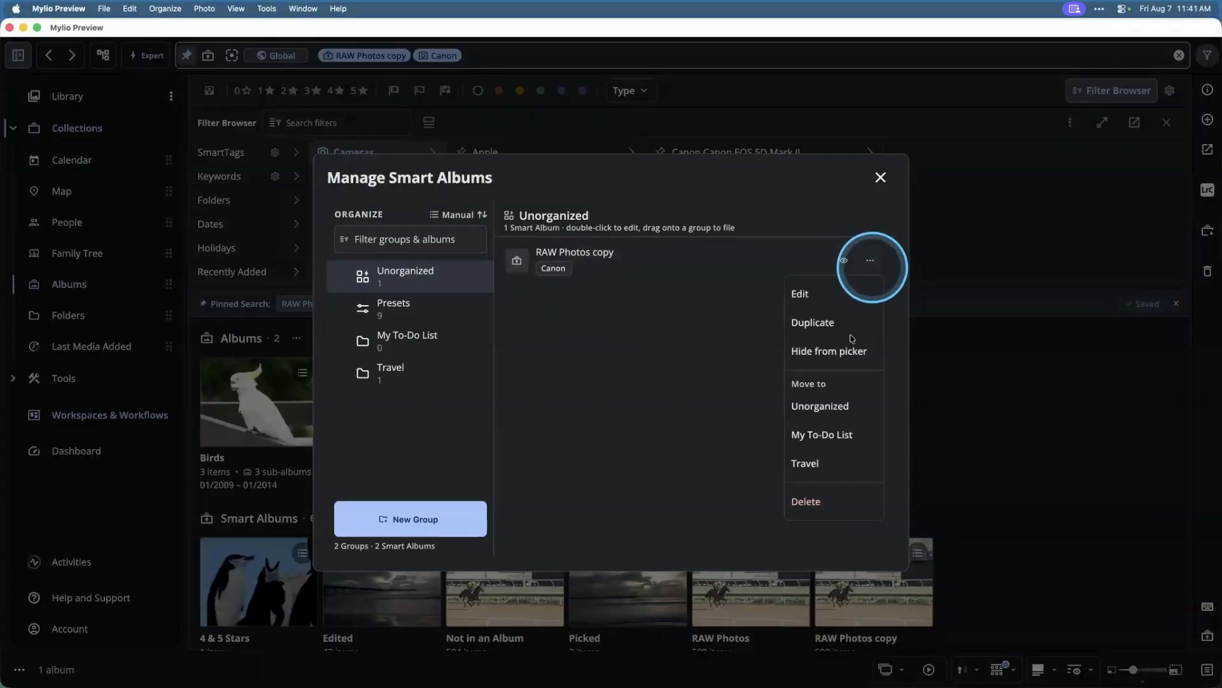
pyautogui.click(804, 294)
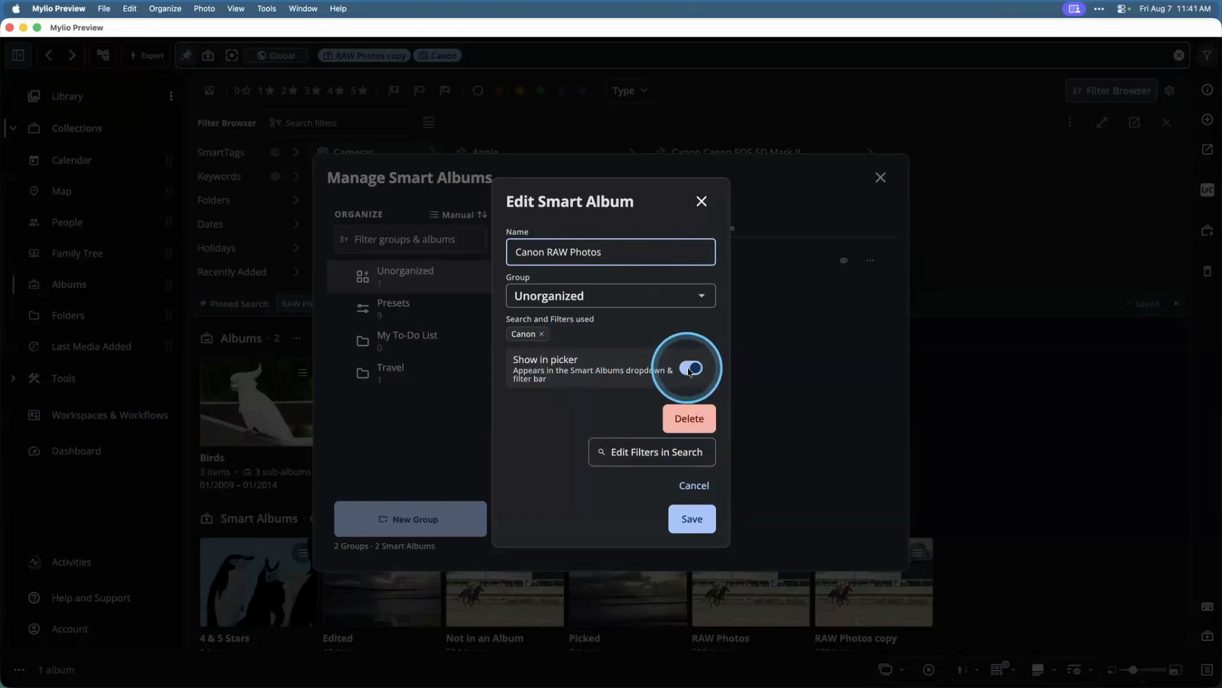
pyautogui.click(693, 519)
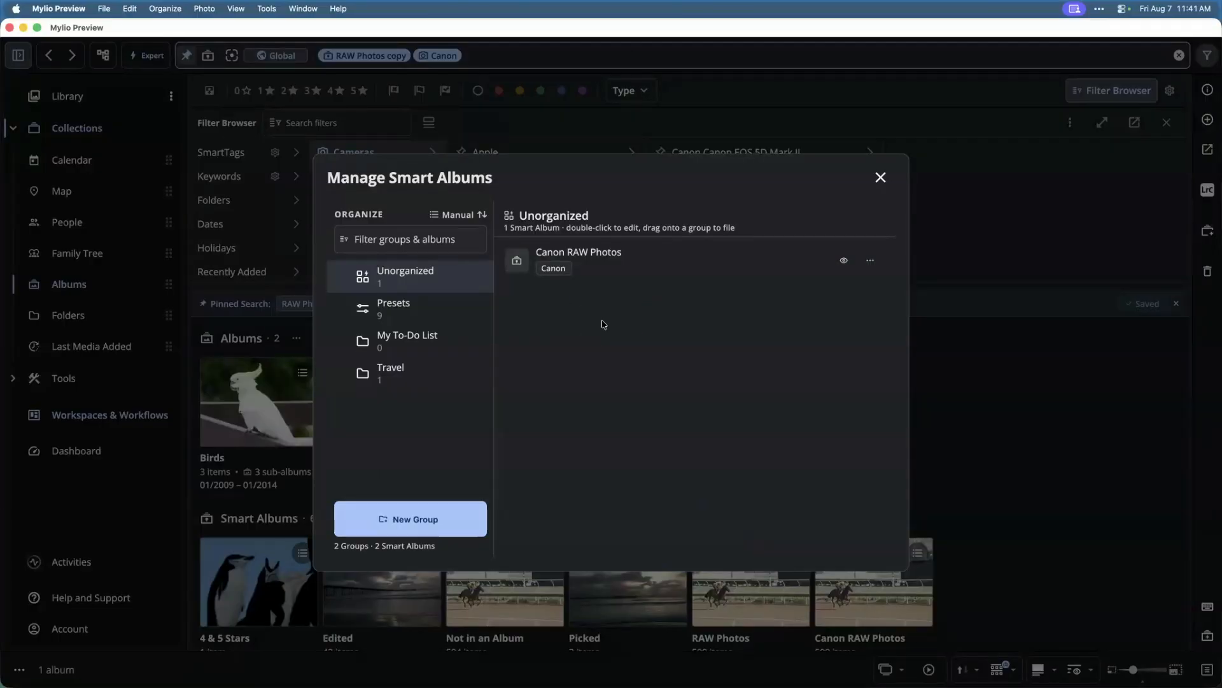
pyautogui.click(880, 177)
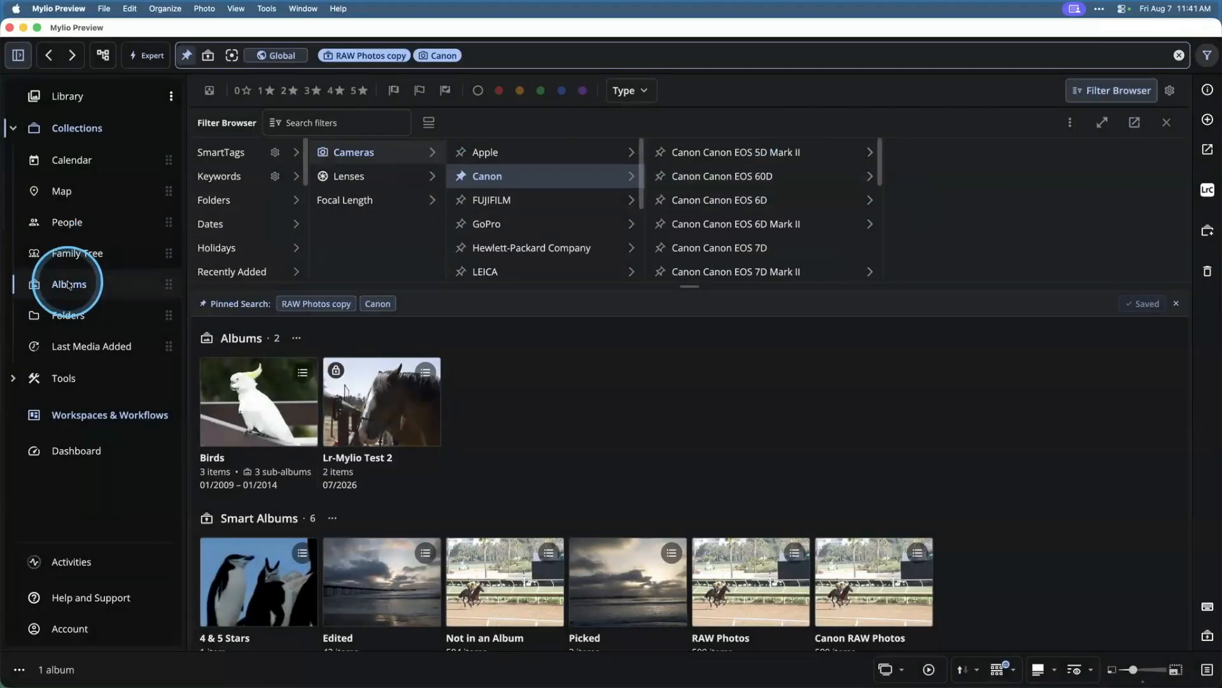
# Step: Hide the search and filter panels in the Albums overview and clear the pinned search to list all albums
pyautogui.click(1208, 55)
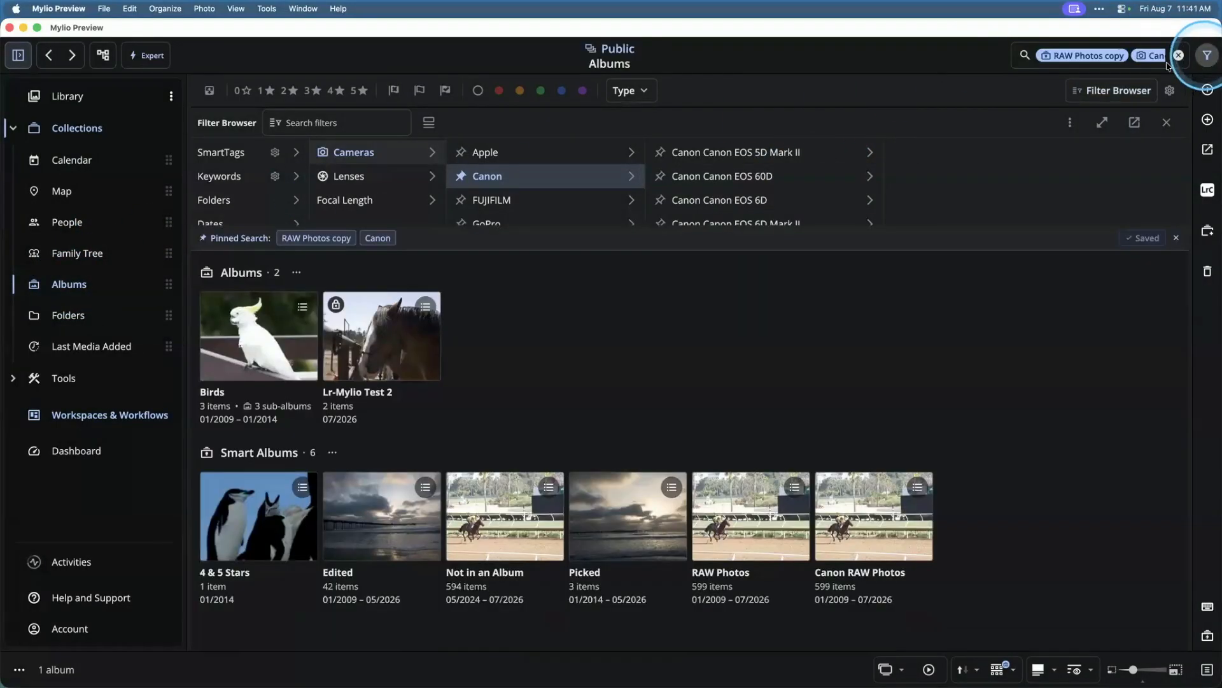
pyautogui.click(88, 290)
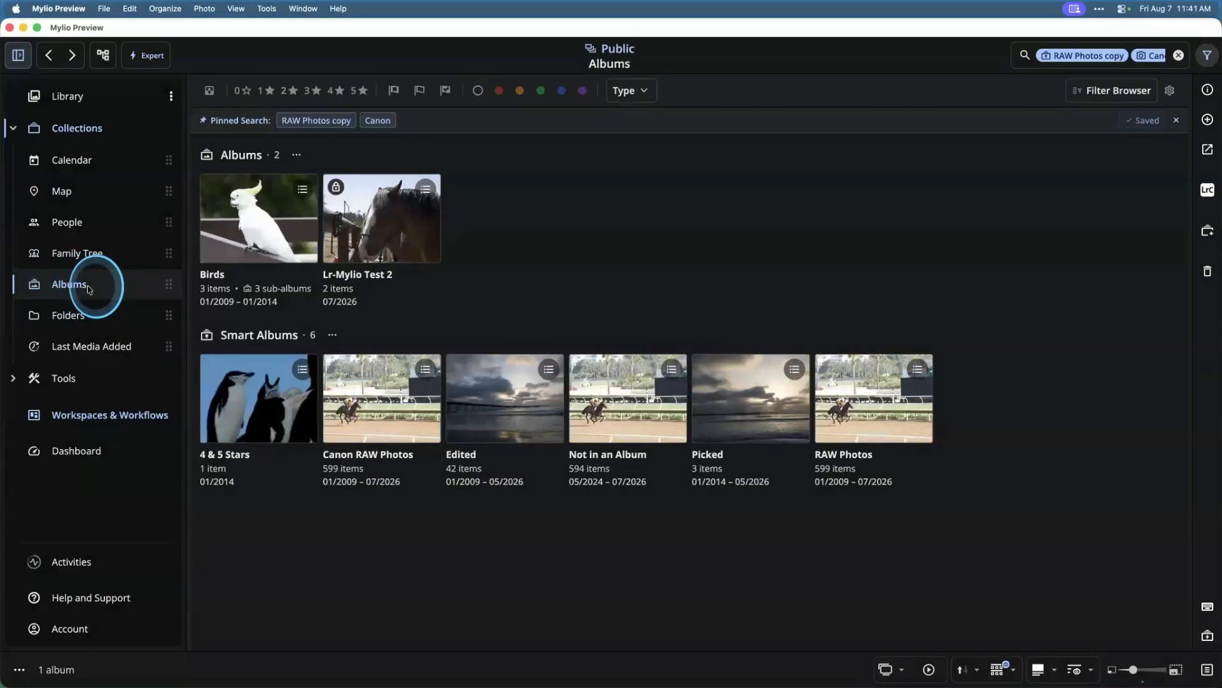
pyautogui.click(1179, 56)
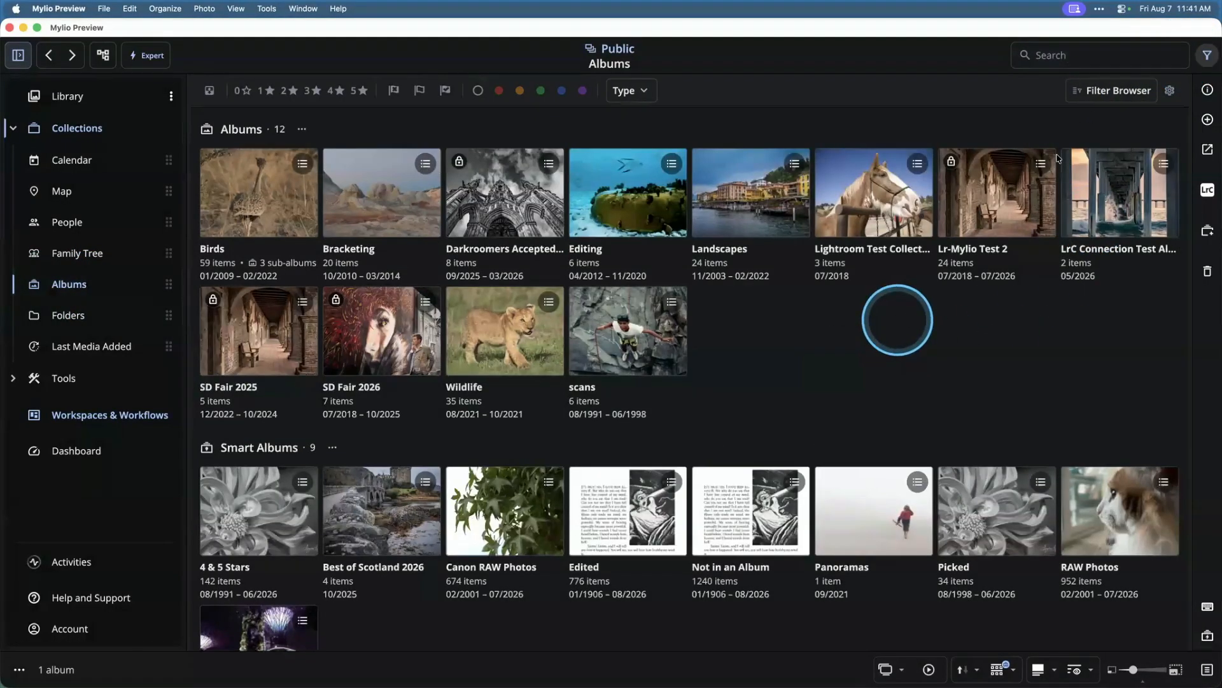
pyautogui.scroll(-1, 961, 156)
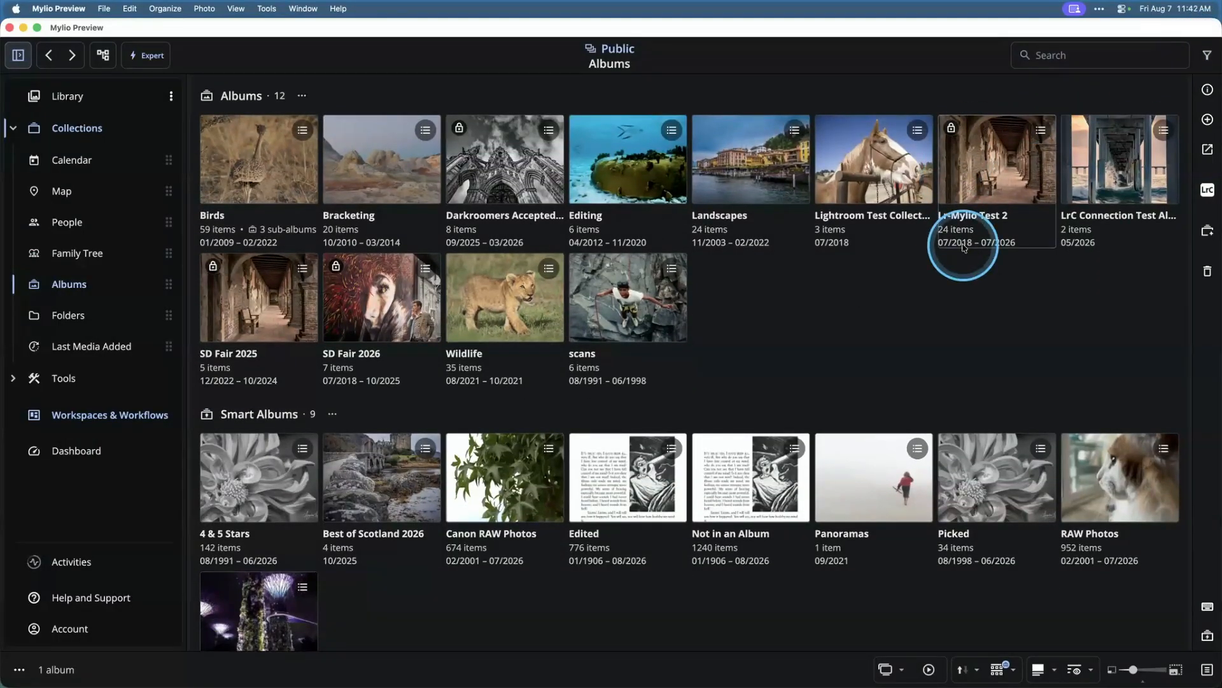
pyautogui.scroll(1, 507, 298)
pyautogui.scroll(-1, 503, 286)
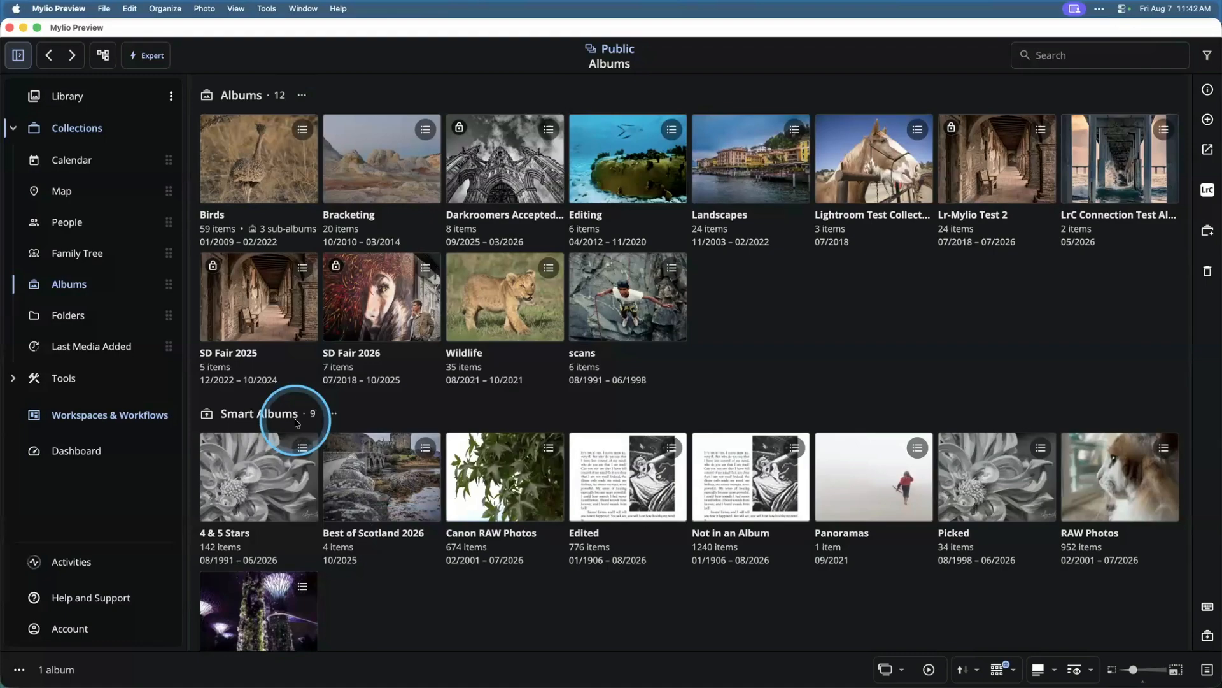
pyautogui.click(976, 671)
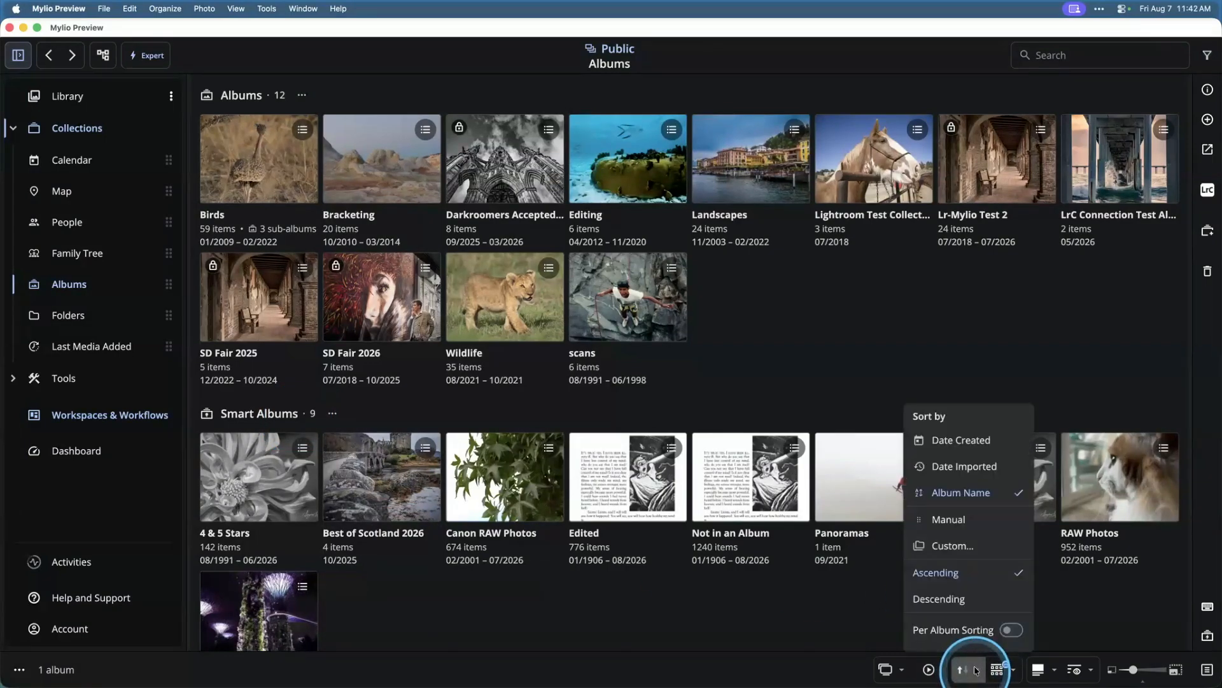
pyautogui.click(962, 452)
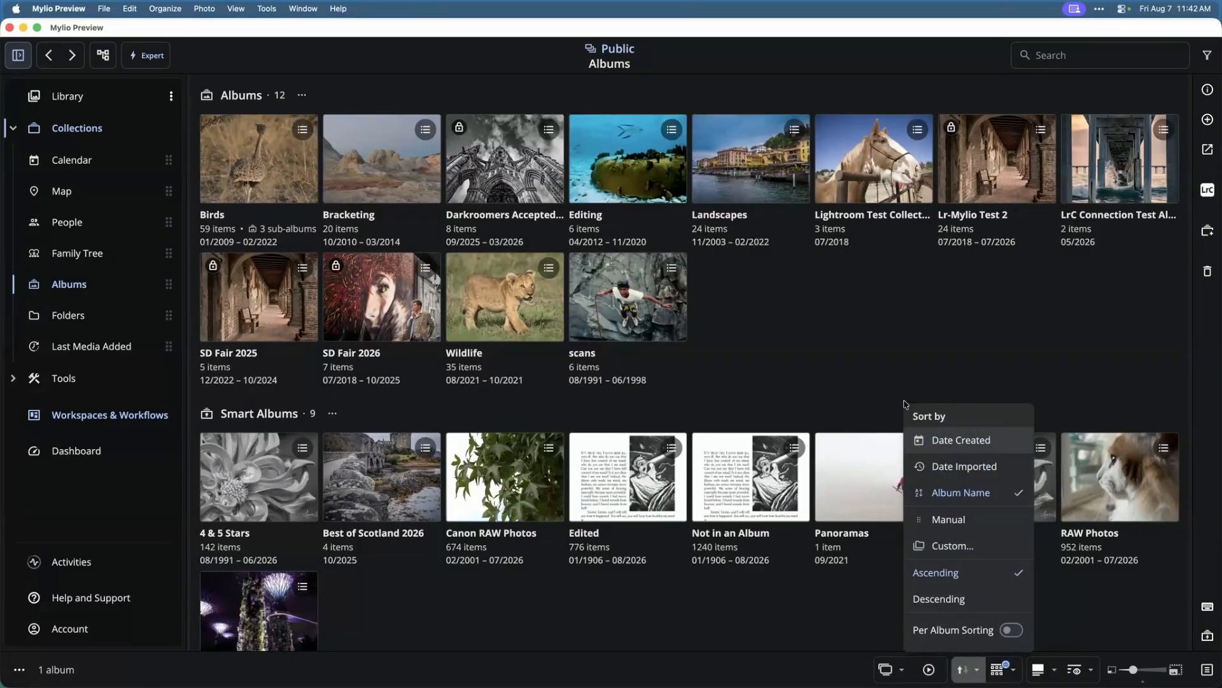
pyautogui.click(828, 362)
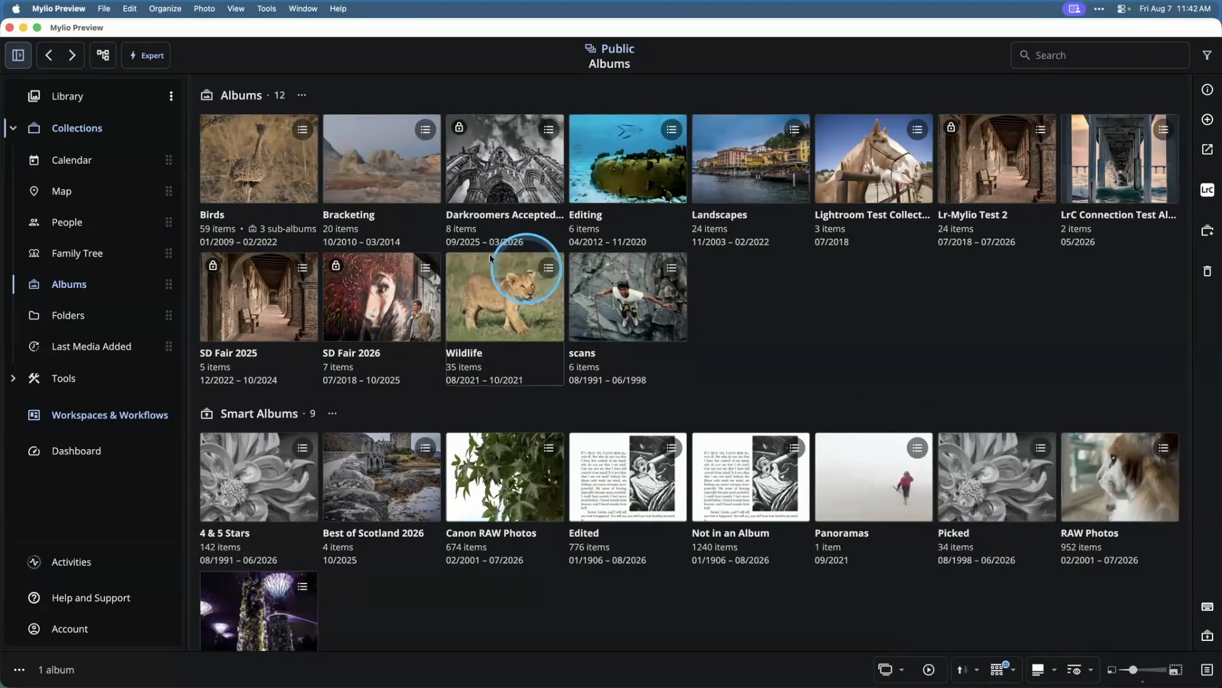
# Step: Sort the albums and smart albums by Date Created, and return the sorting to Album Name
pyautogui.click(302, 97)
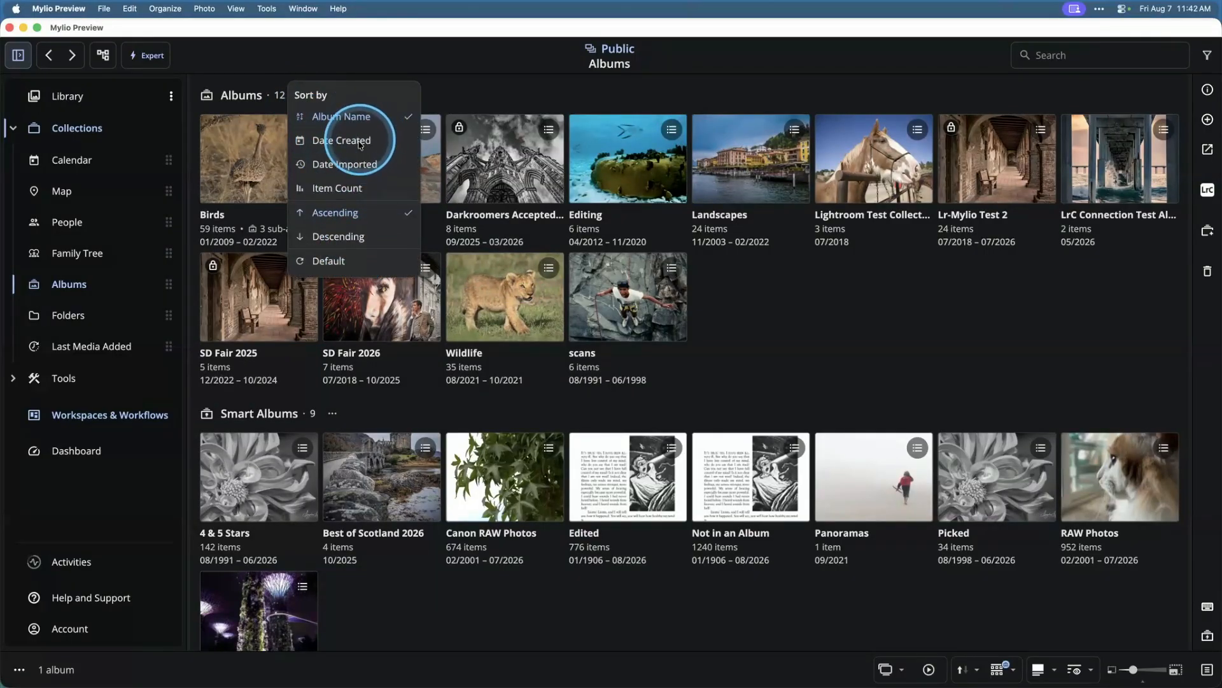
pyautogui.click(357, 141)
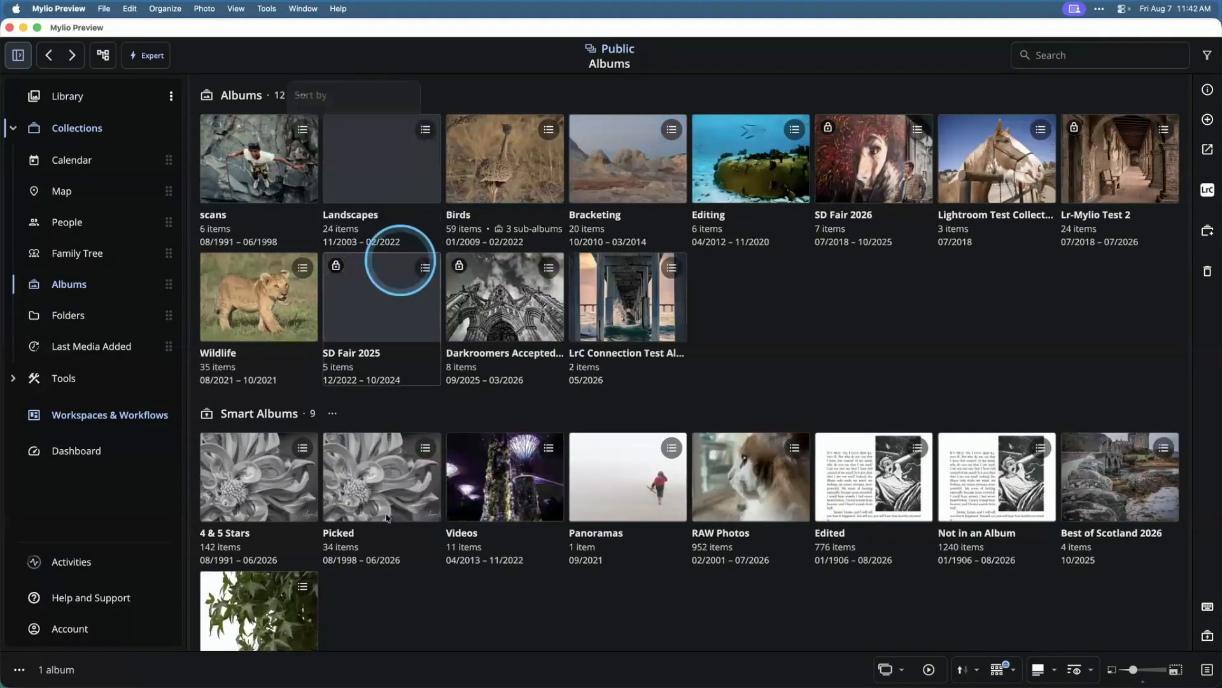
pyautogui.click(332, 413)
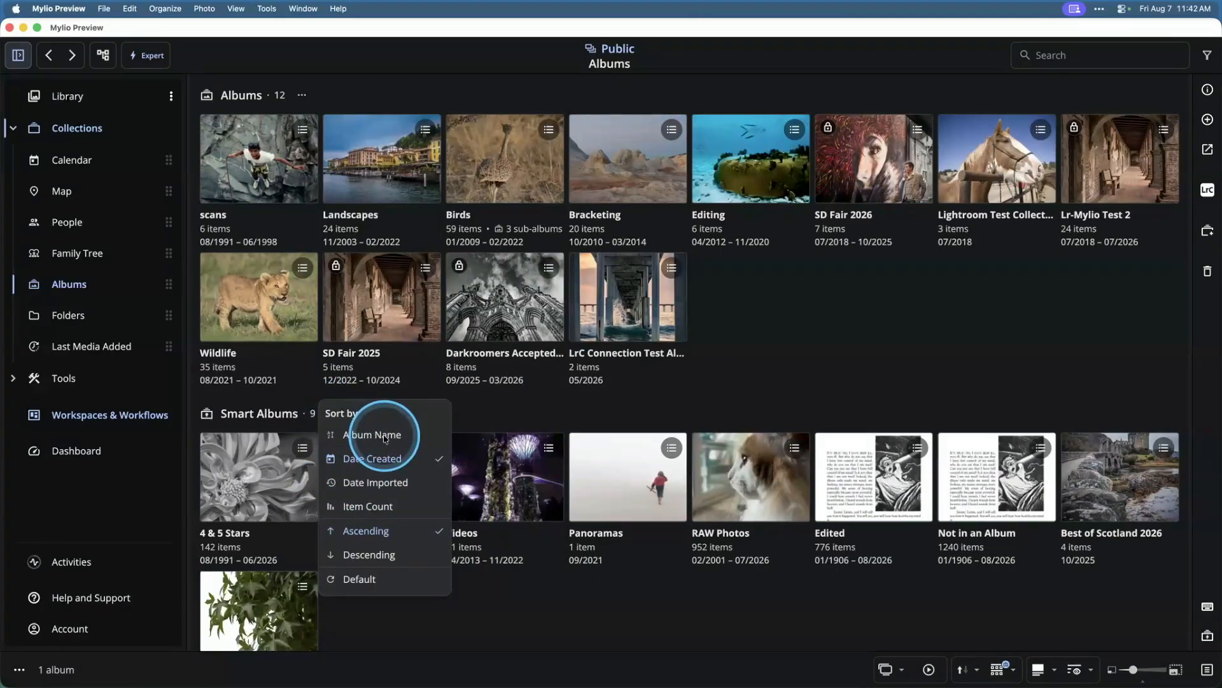
pyautogui.click(384, 435)
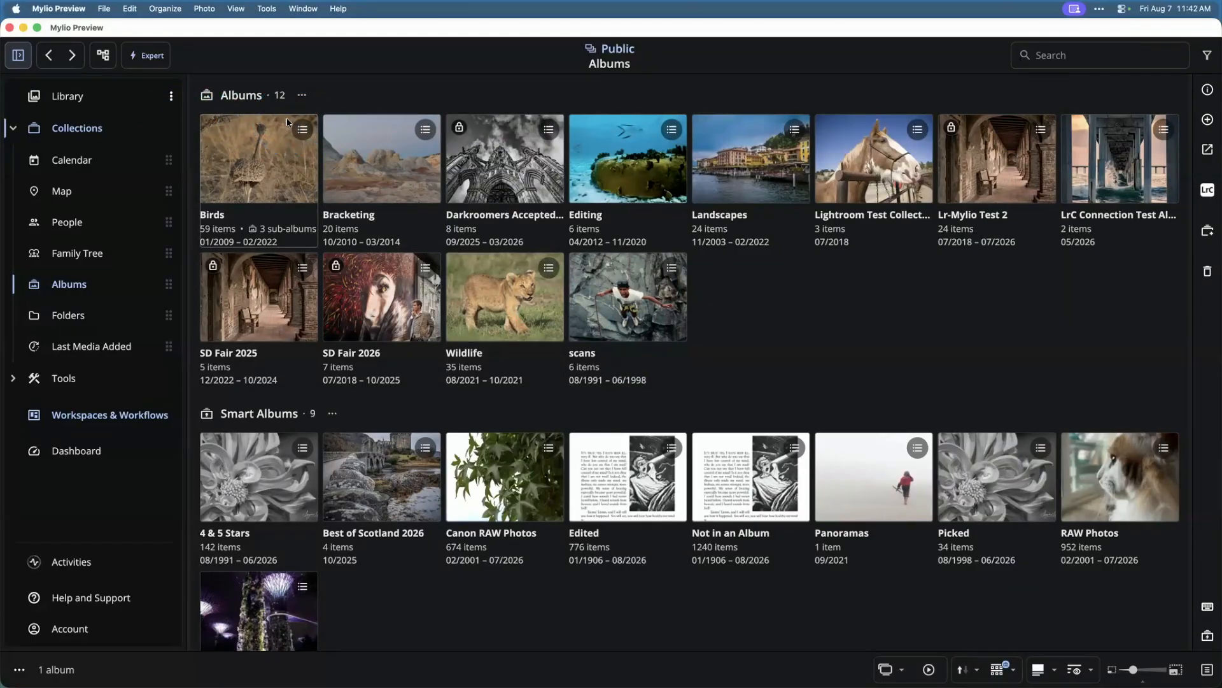
# Step: Set the album grouping to None and switch the grid style to Tile
pyautogui.click(1009, 670)
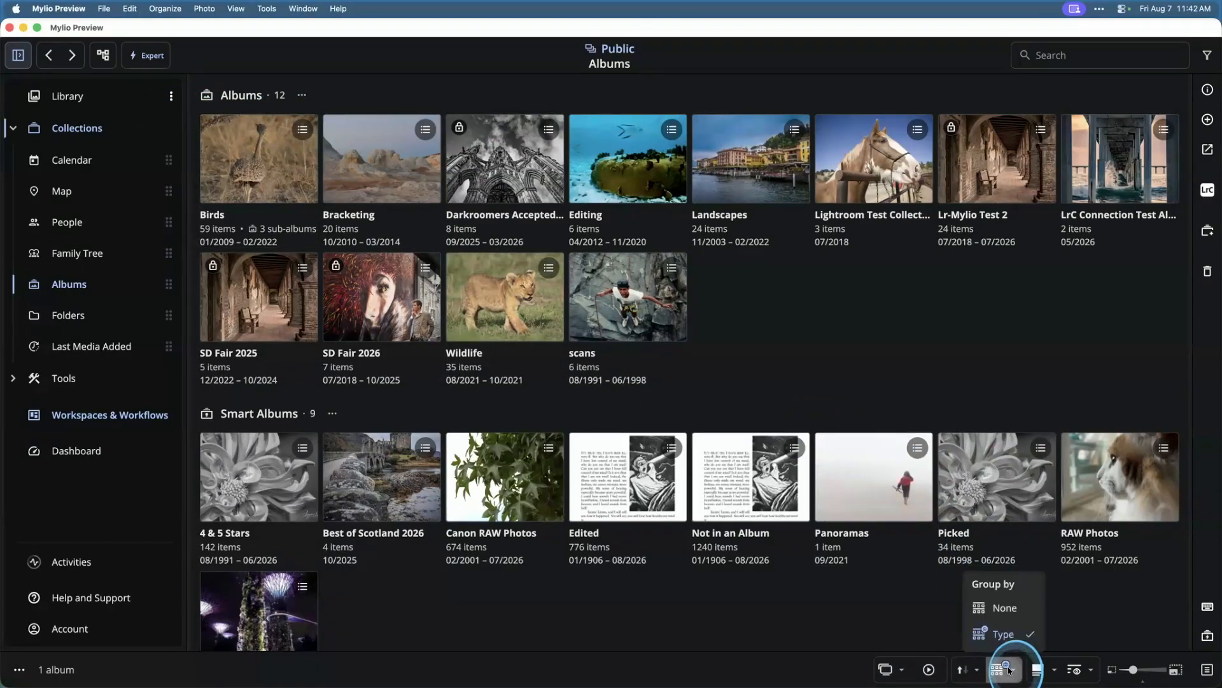
pyautogui.click(1012, 615)
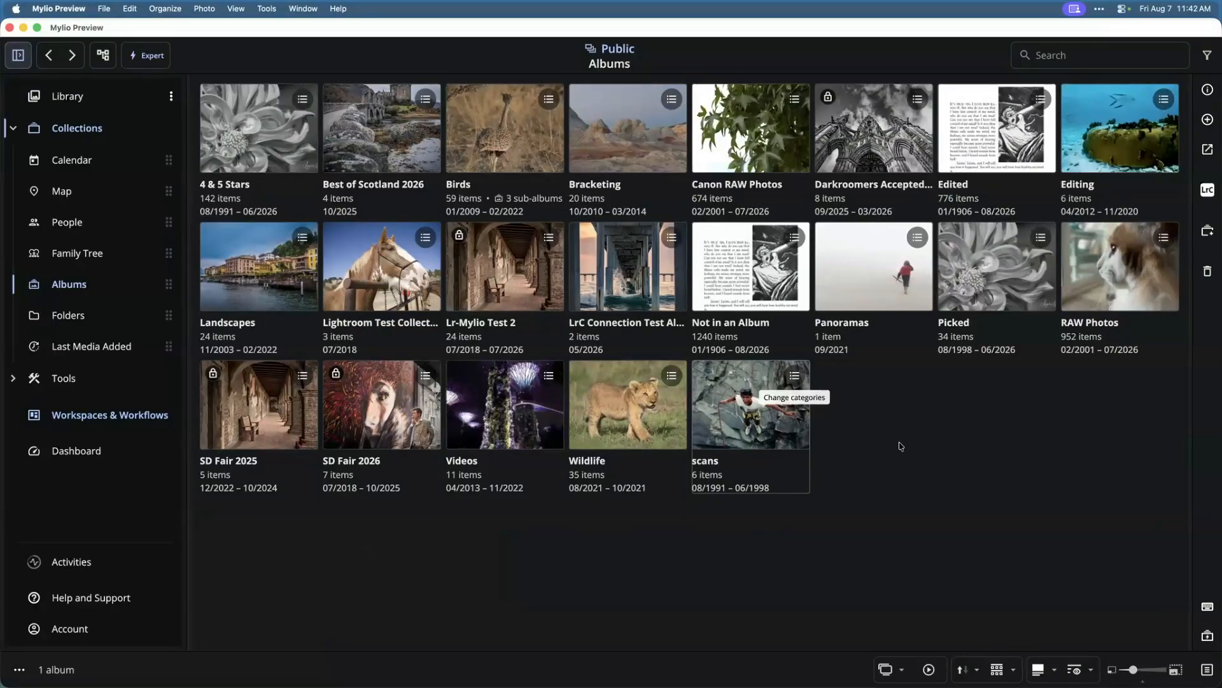
pyautogui.click(1055, 670)
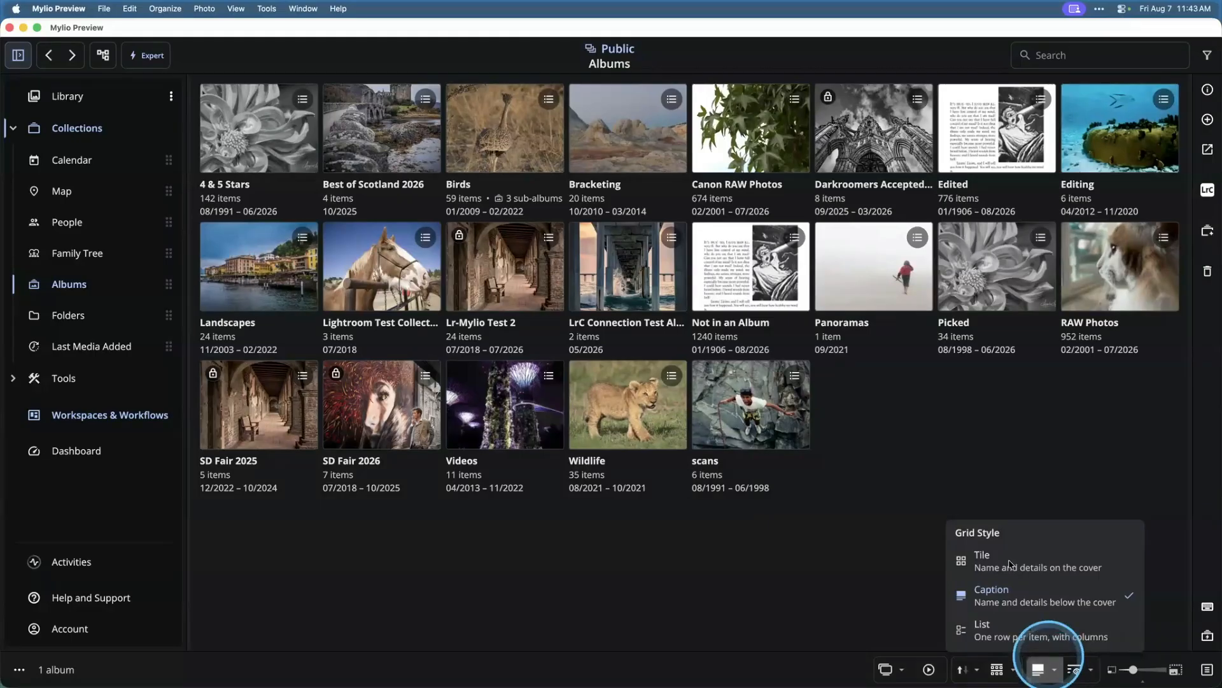
pyautogui.click(1010, 563)
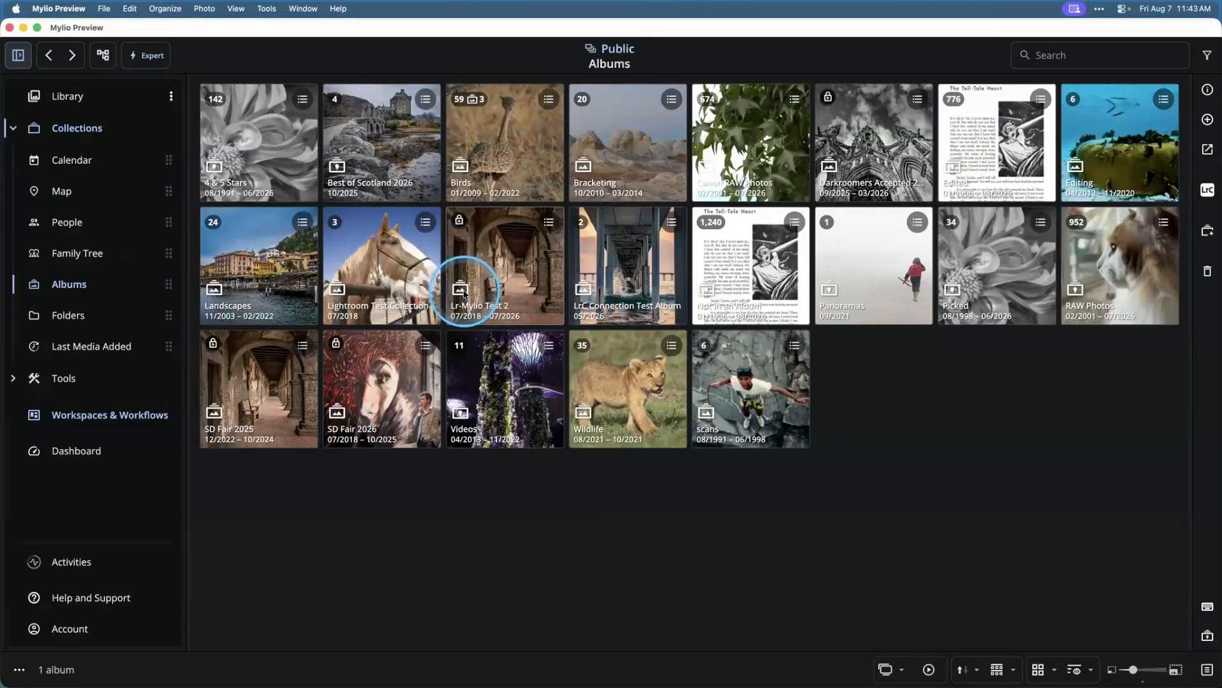
# Step: Switch the album grid style back to Caption, with name and details below the cover
pyautogui.moveTo(337, 169)
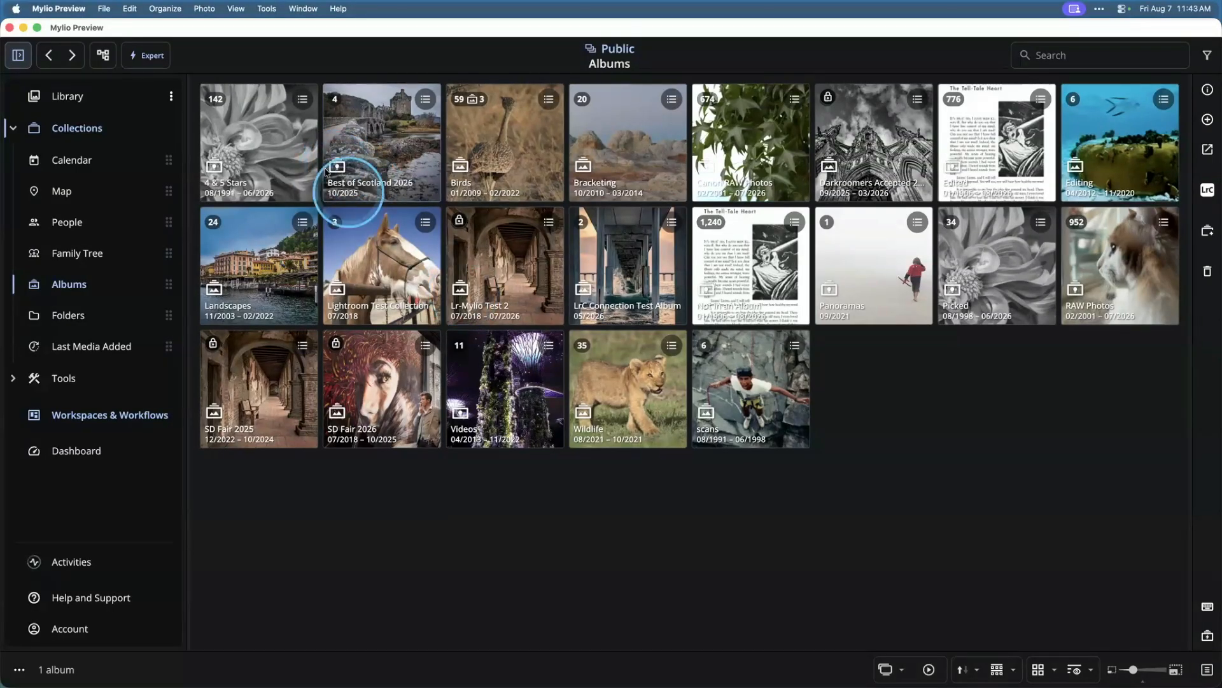
pyautogui.click(1045, 670)
pyautogui.click(1026, 601)
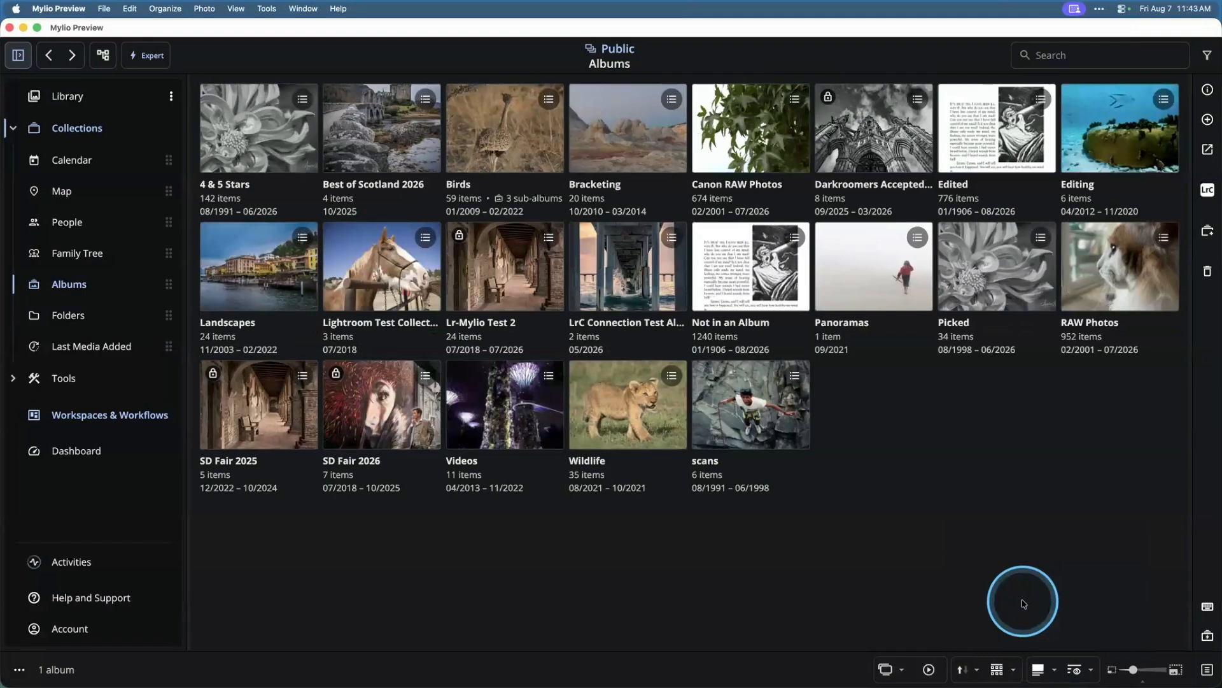
# Step: Turn on Container Icons and turn off Item Count and Date Range in the album annotations
pyautogui.click(1088, 669)
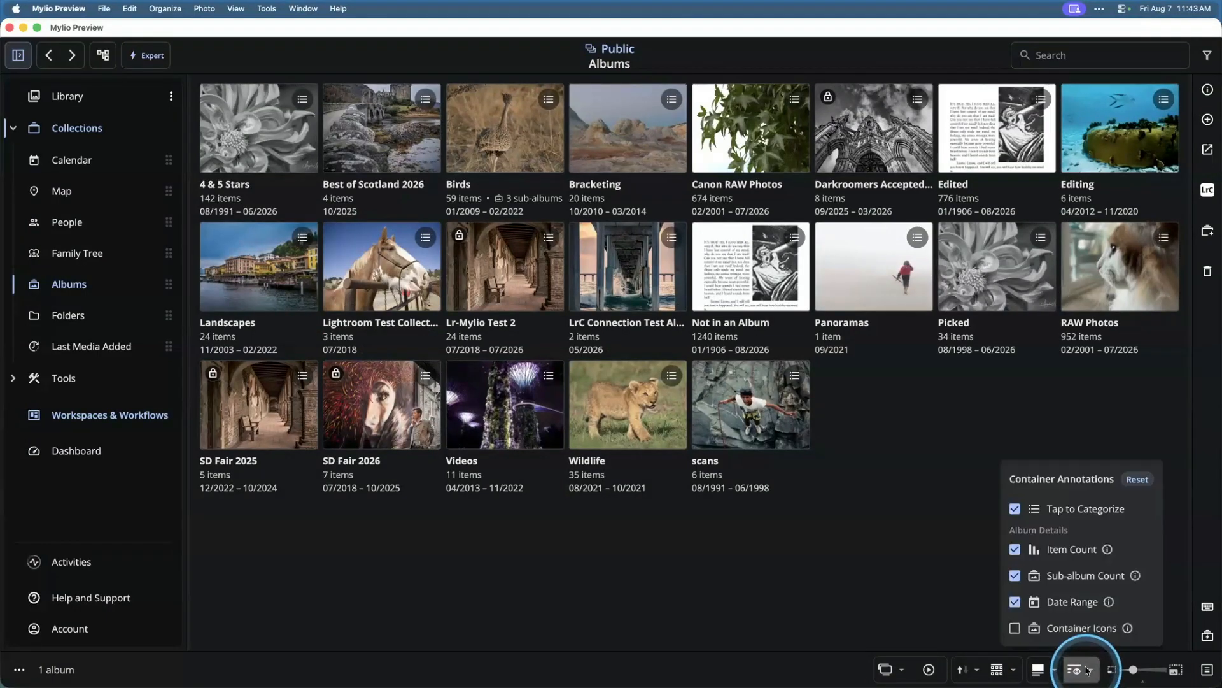
pyautogui.click(1016, 629)
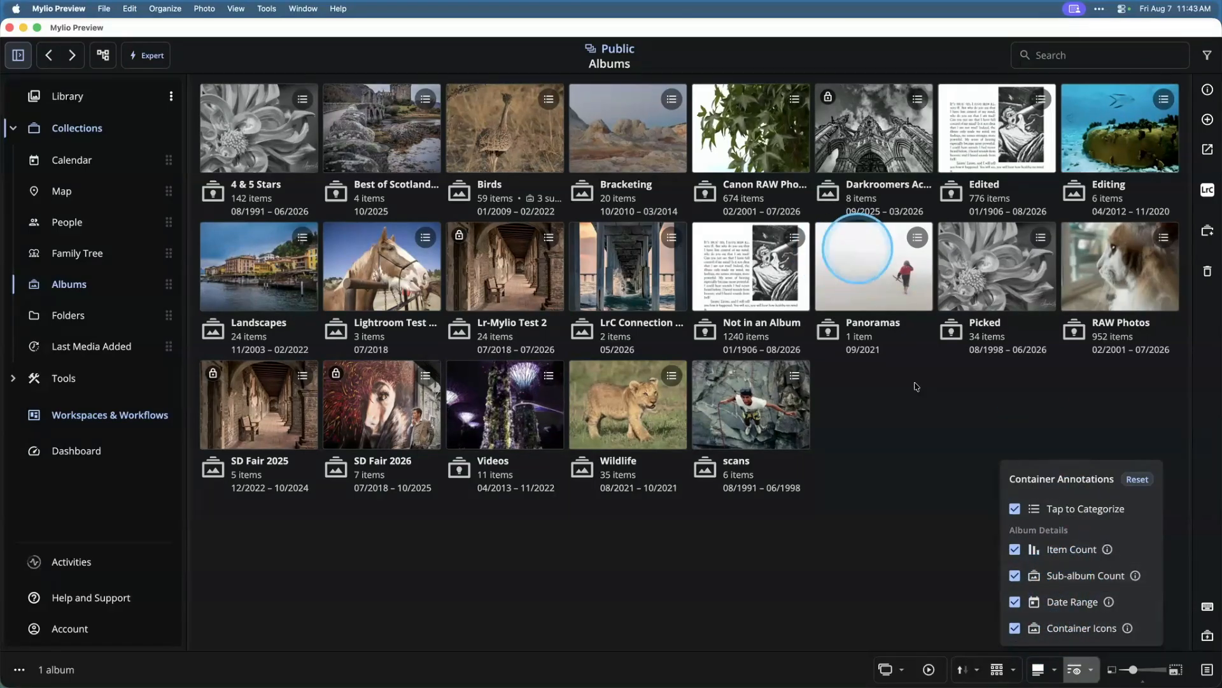
pyautogui.click(1015, 550)
pyautogui.click(1015, 602)
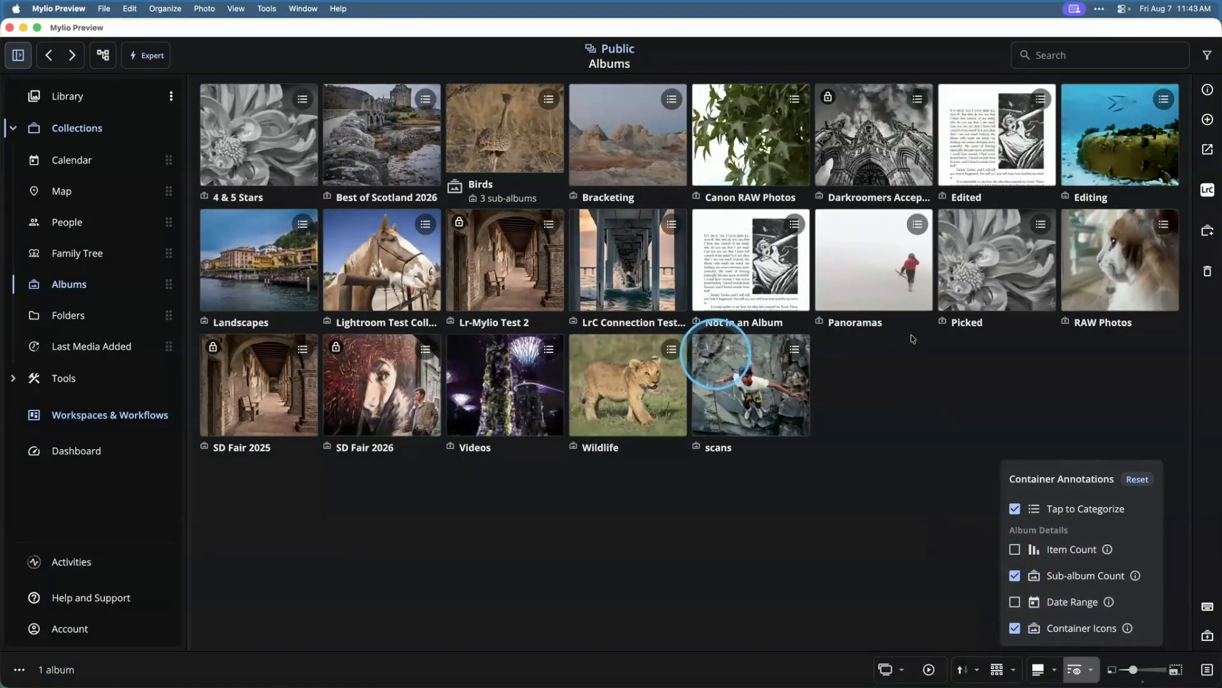
# Step: Turn Date Range and Item Count back on in the album annotations
pyautogui.click(1015, 602)
pyautogui.click(1015, 549)
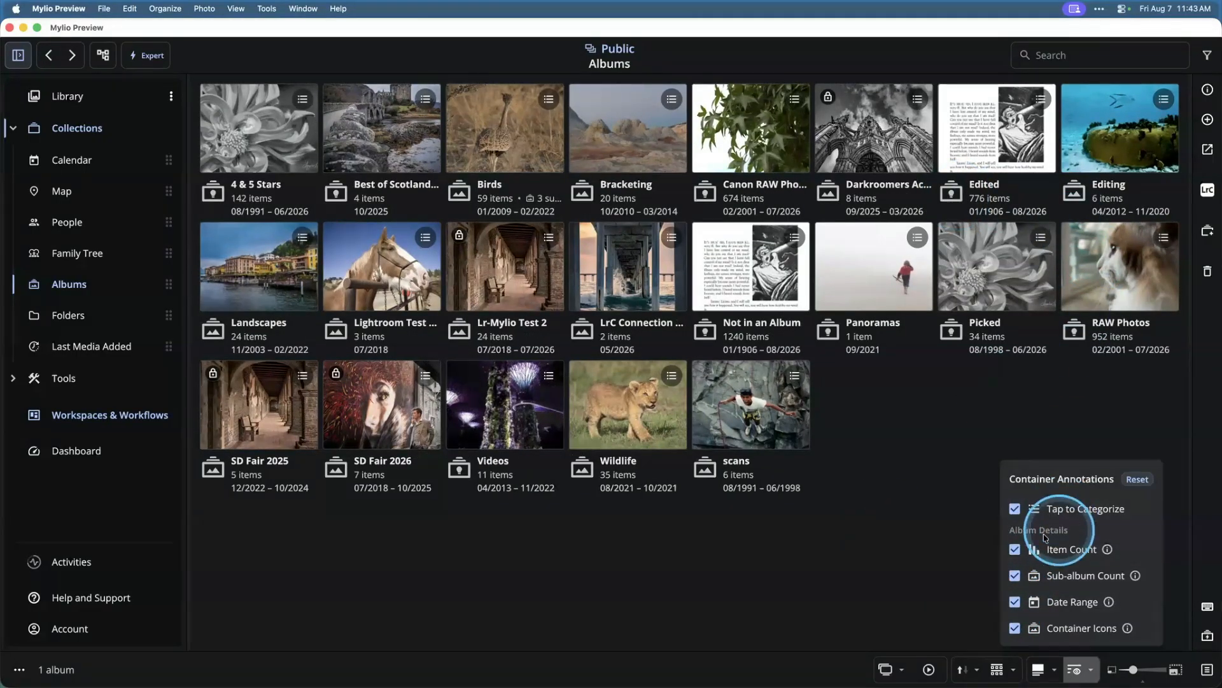
pyautogui.click(969, 426)
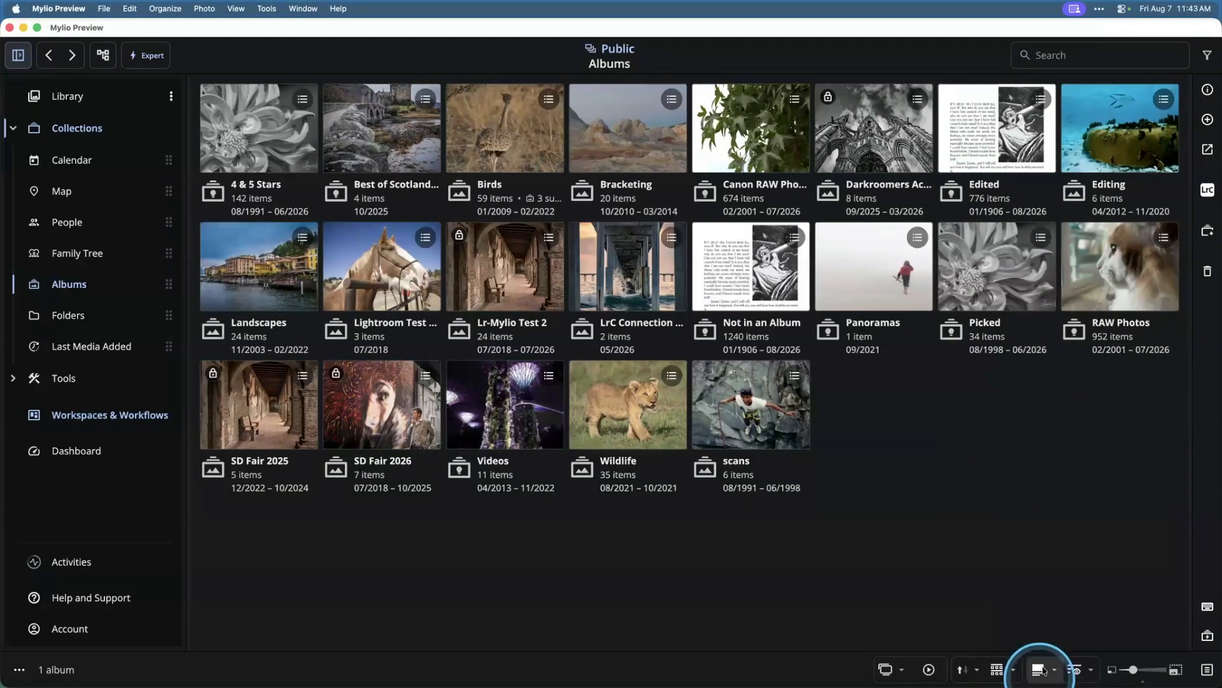
# Step: Display the albums in List style and return to the Caption grid style
pyautogui.click(1045, 670)
pyautogui.click(1014, 637)
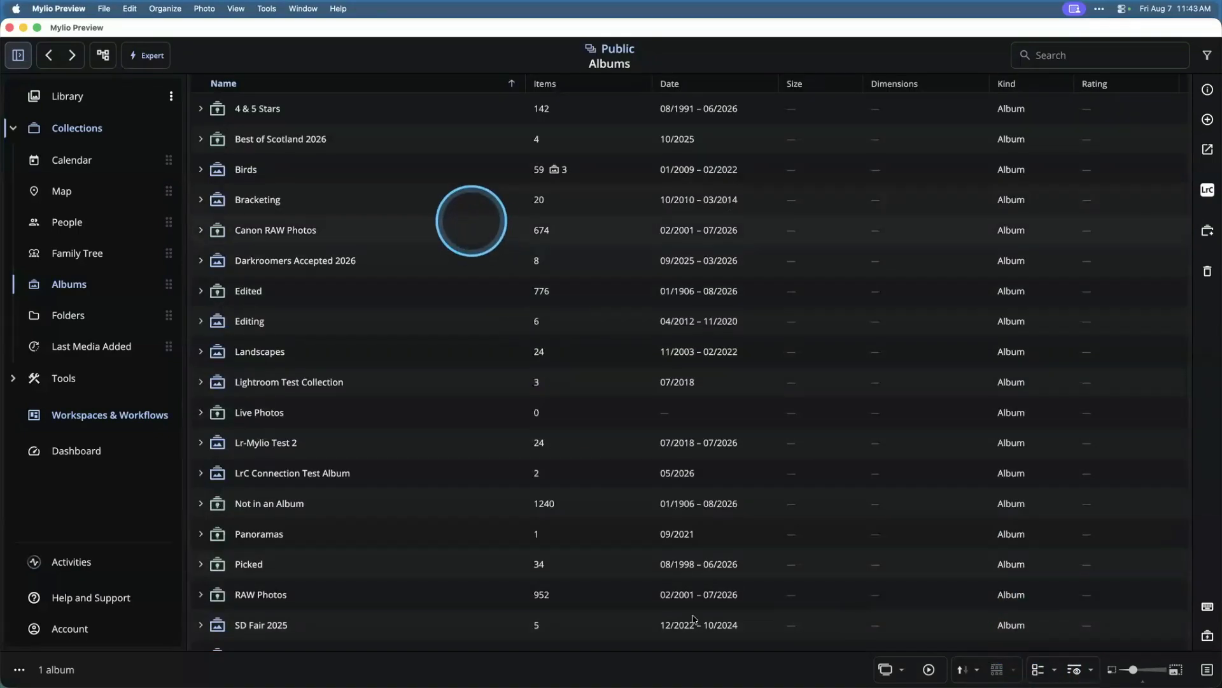
pyautogui.click(1039, 669)
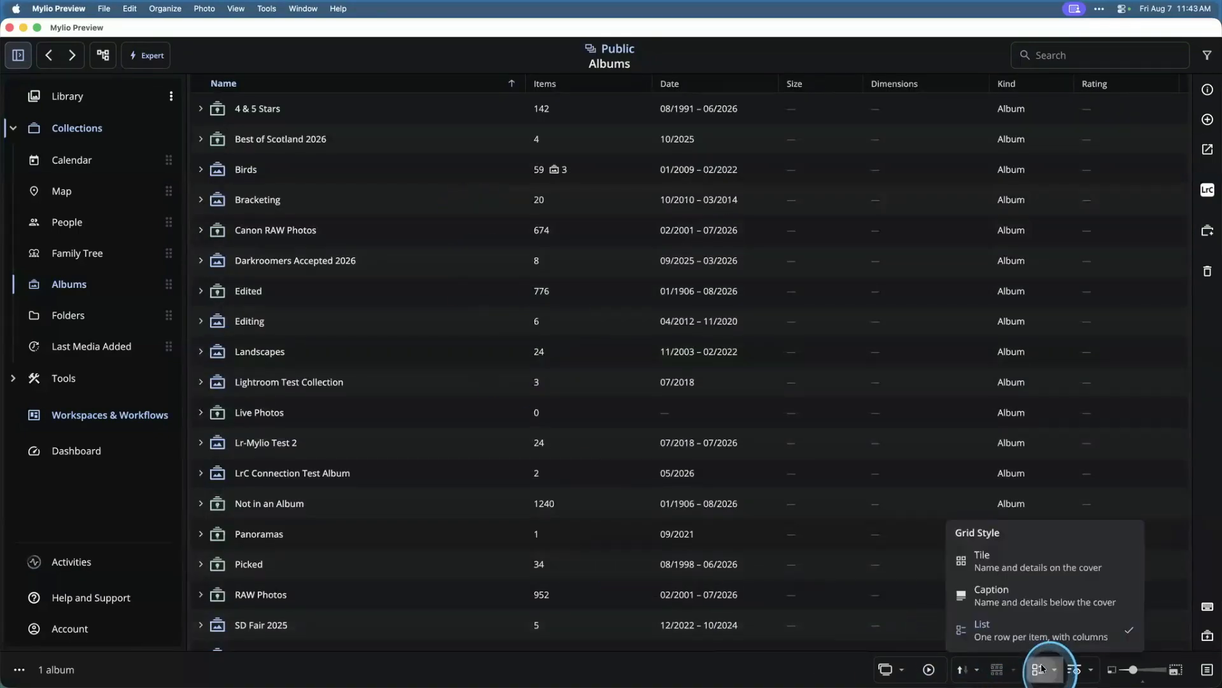
pyautogui.click(1001, 595)
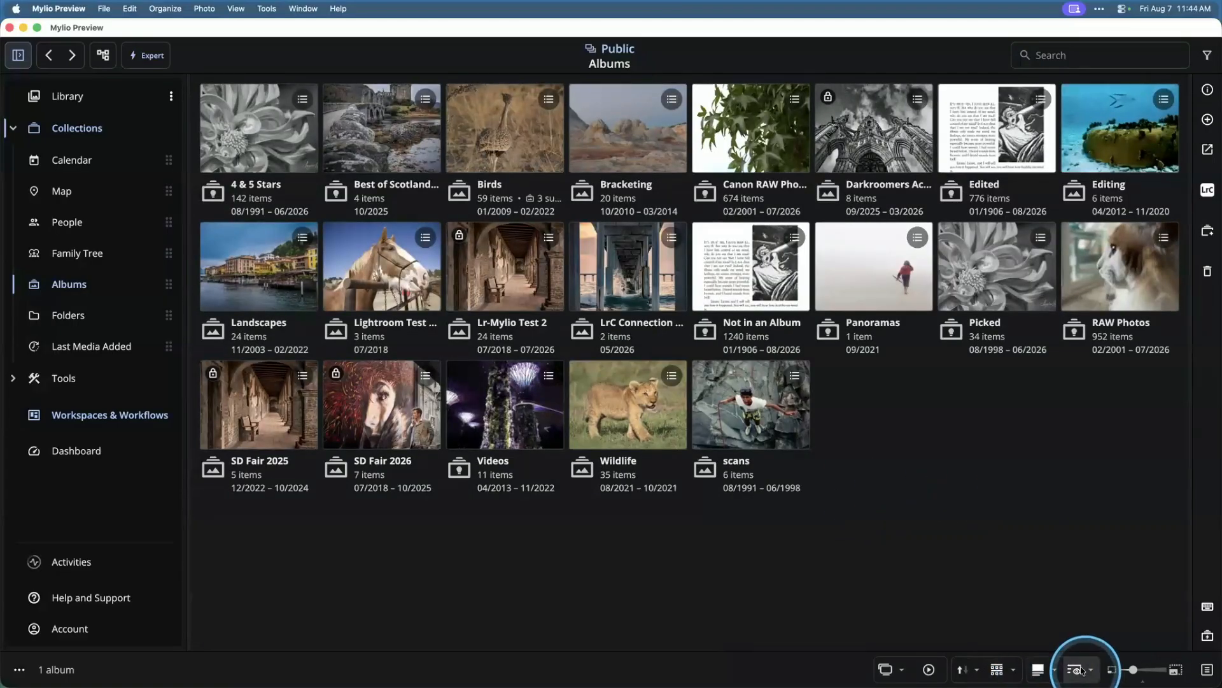
# Step: Turn off Container Icons in the album annotations and set the grid style to Tile
pyautogui.click(1081, 670)
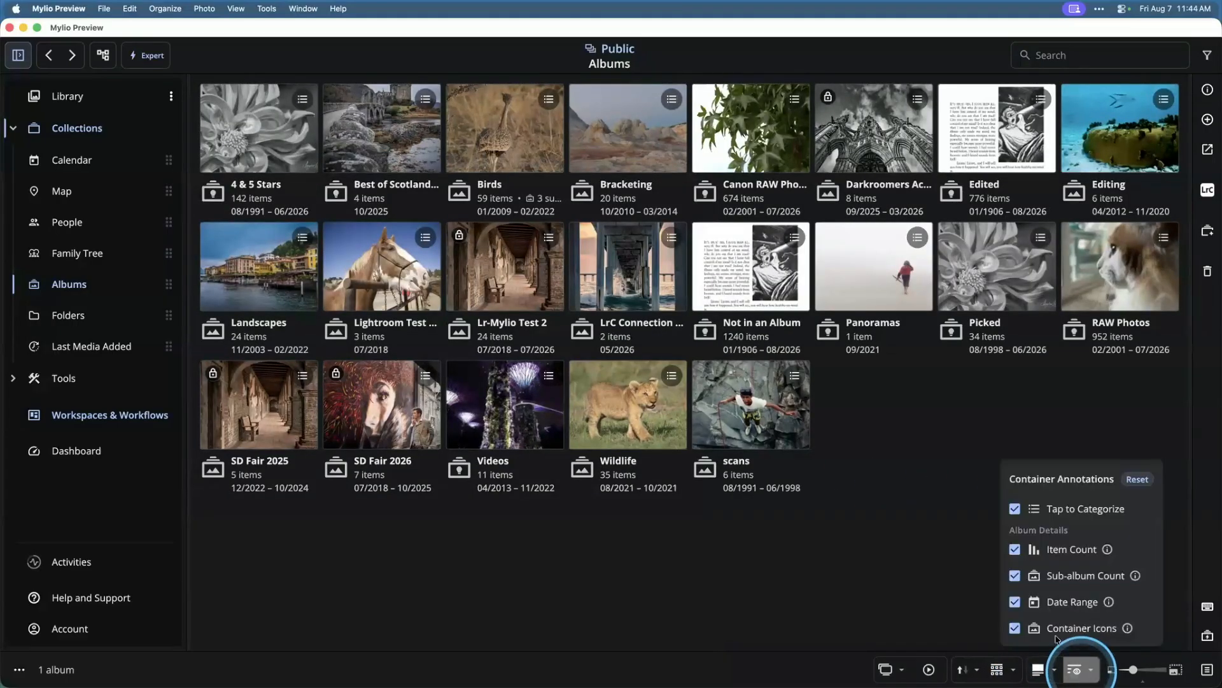
pyautogui.click(1015, 629)
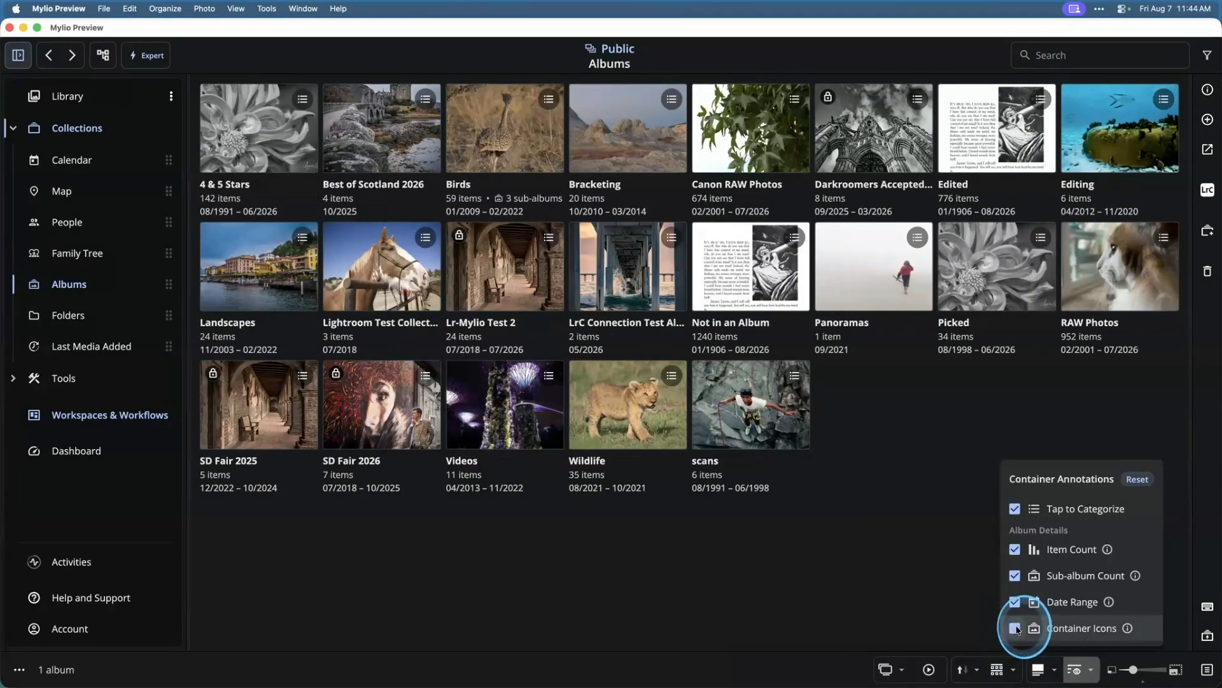
pyautogui.click(1043, 669)
pyautogui.click(1043, 670)
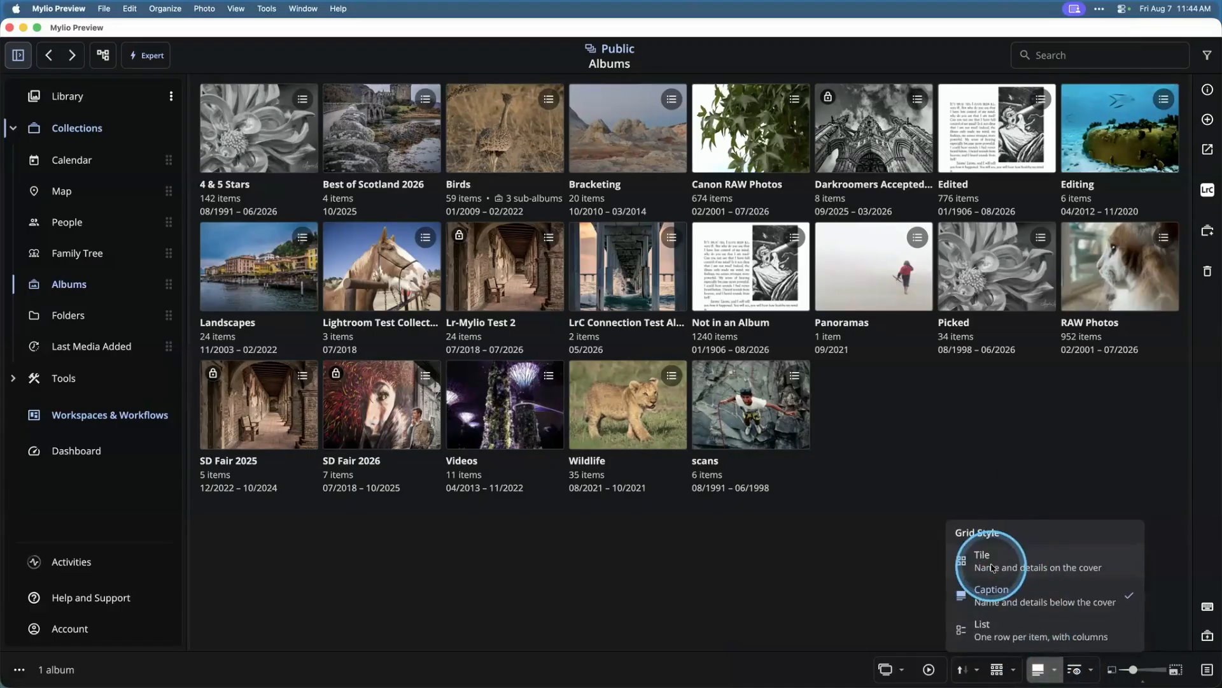
pyautogui.click(991, 566)
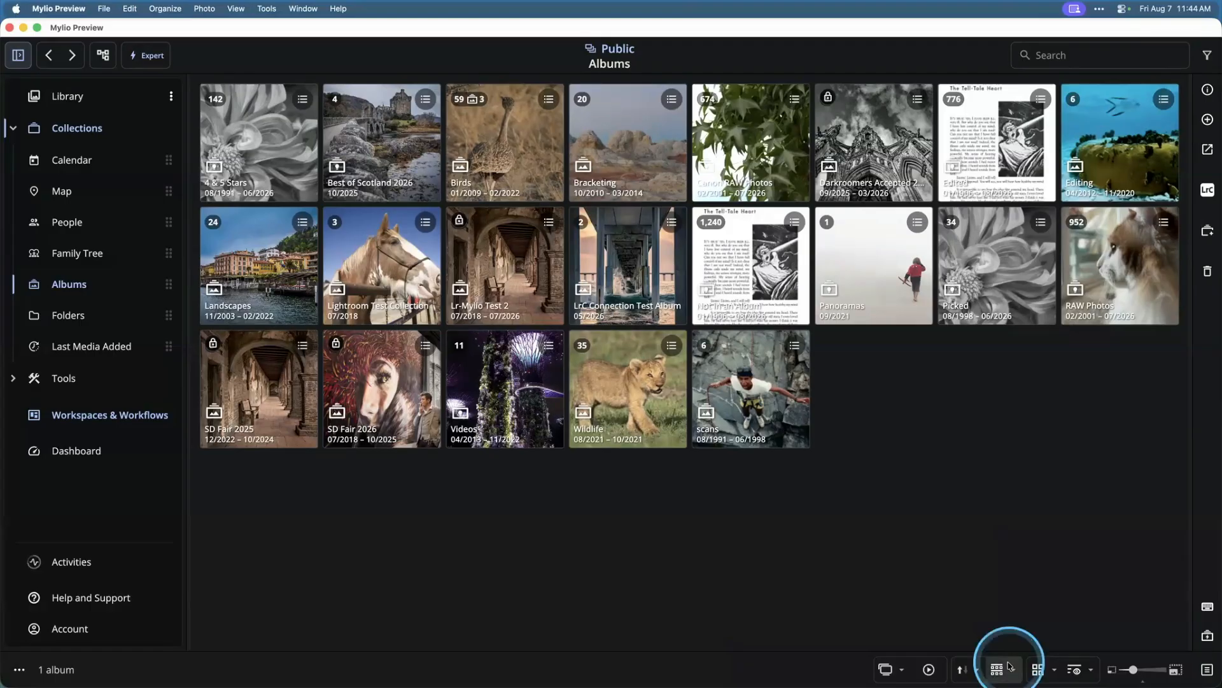
# Step: Group the albums by Type and set the grid style to Caption
pyautogui.click(1001, 667)
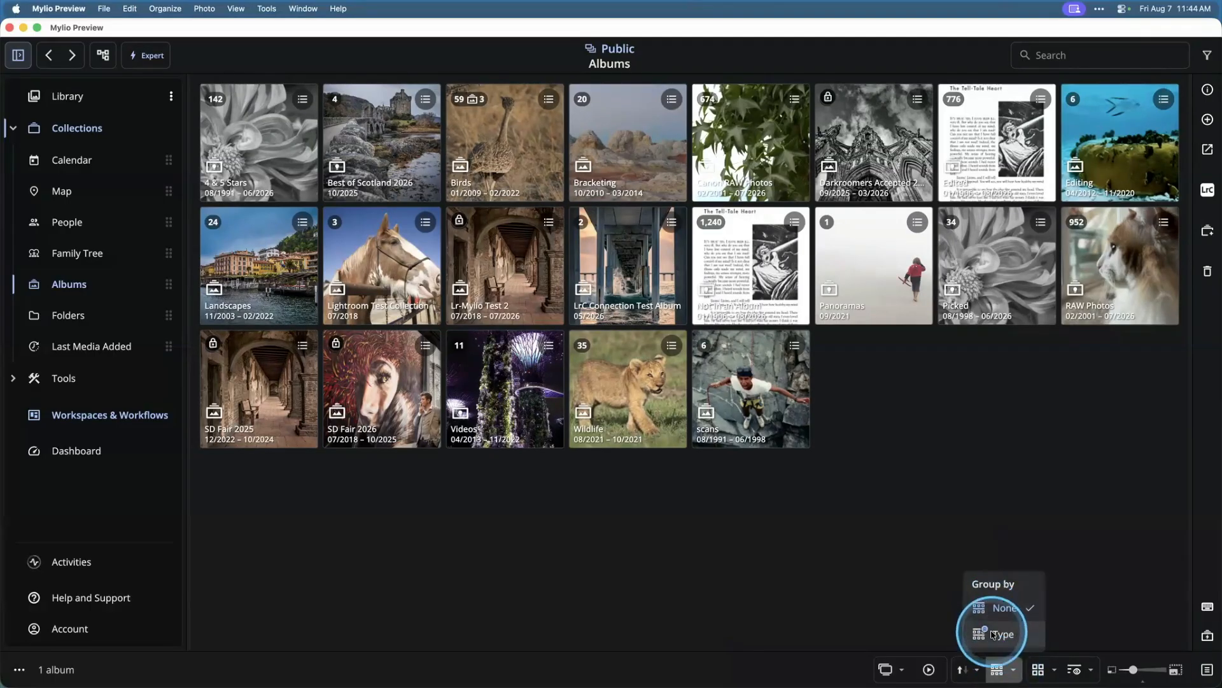
pyautogui.click(993, 634)
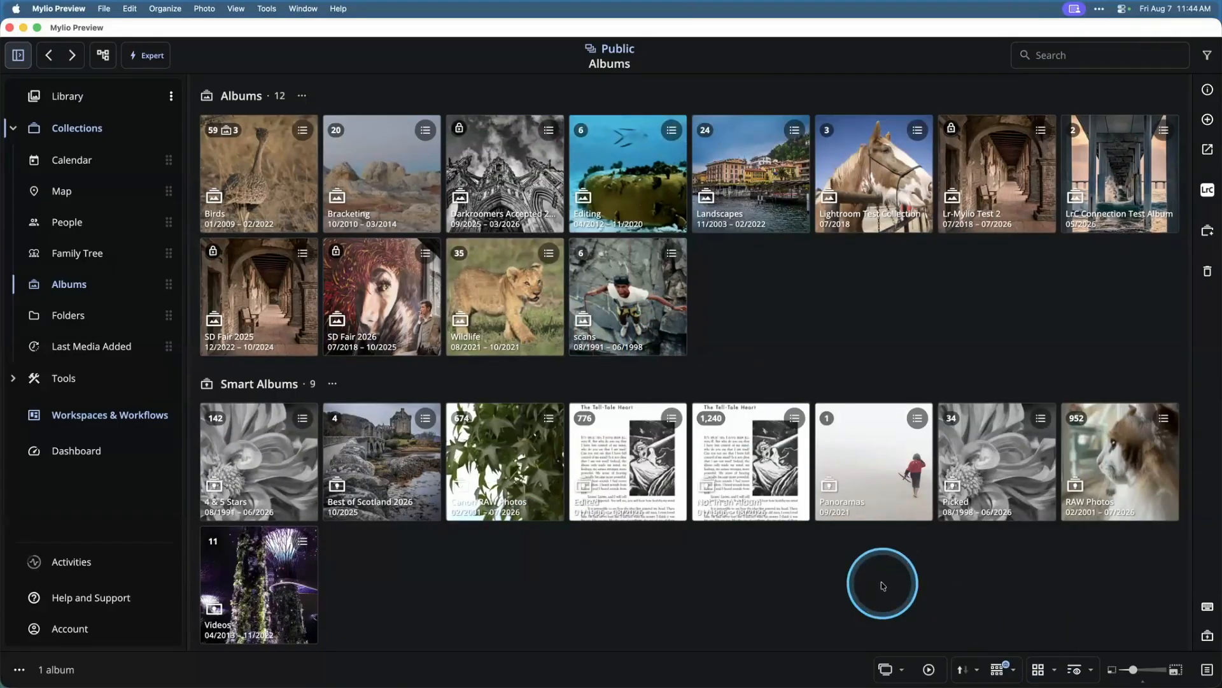
pyautogui.click(1038, 670)
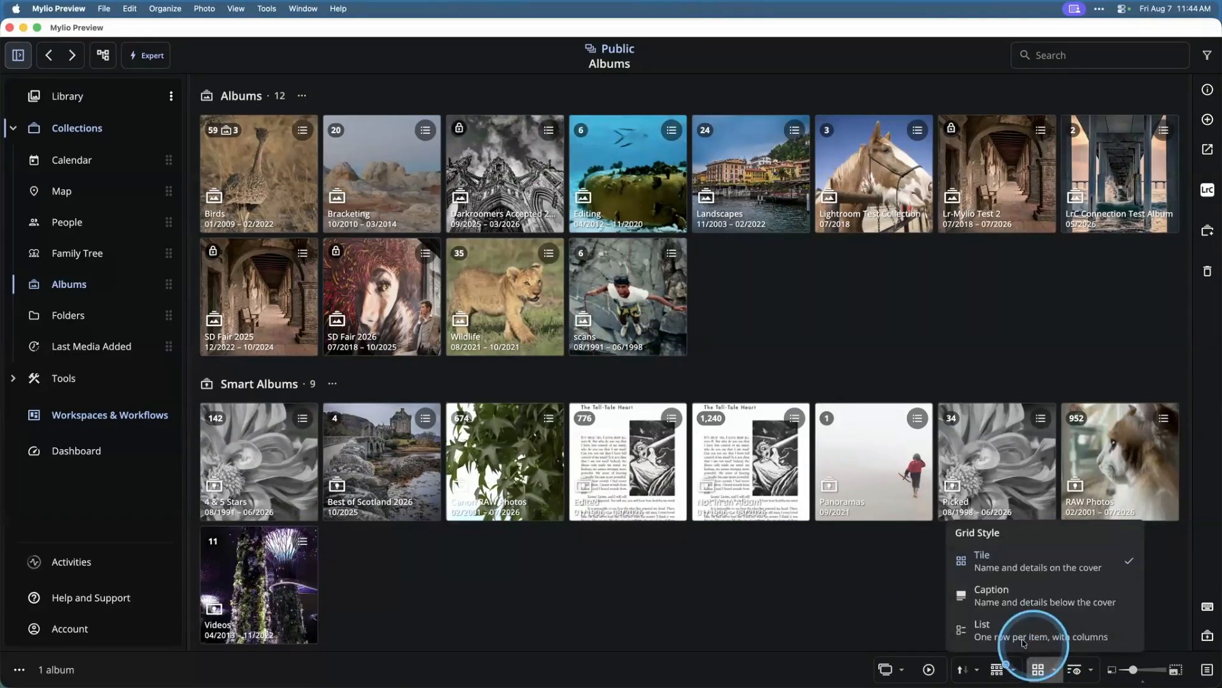
pyautogui.click(998, 592)
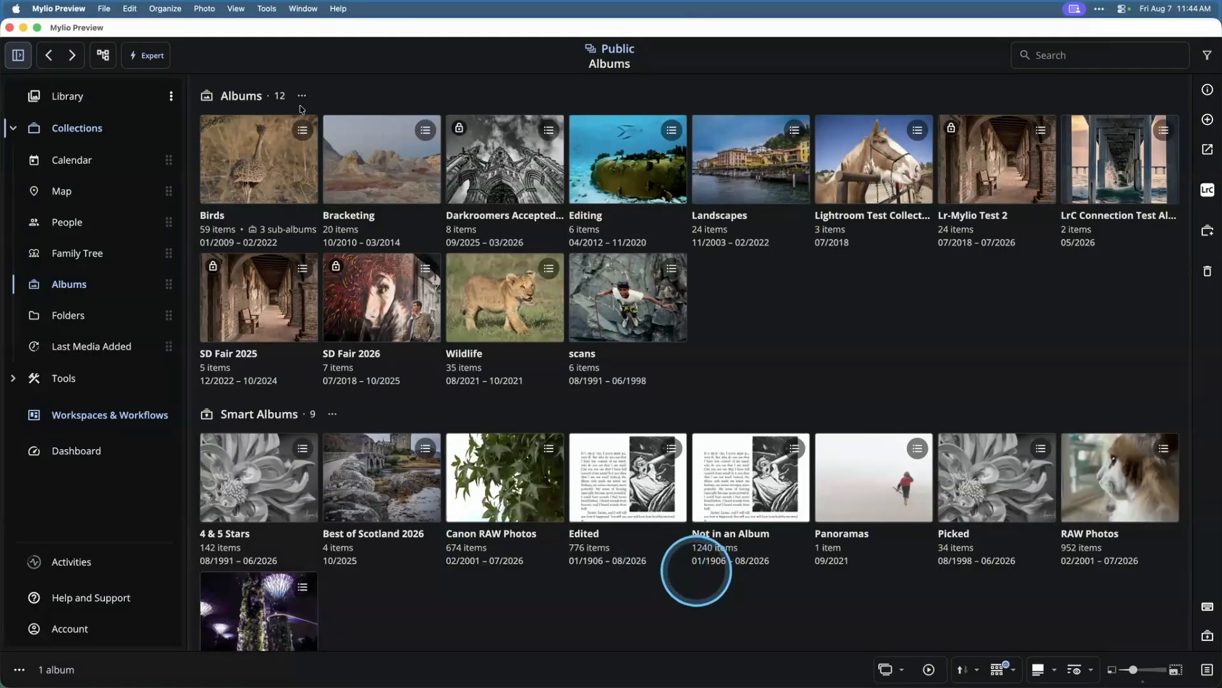
# Step: Show the album tree with the Birds album expanded and collapse the main navigation sidebar
pyautogui.click(103, 57)
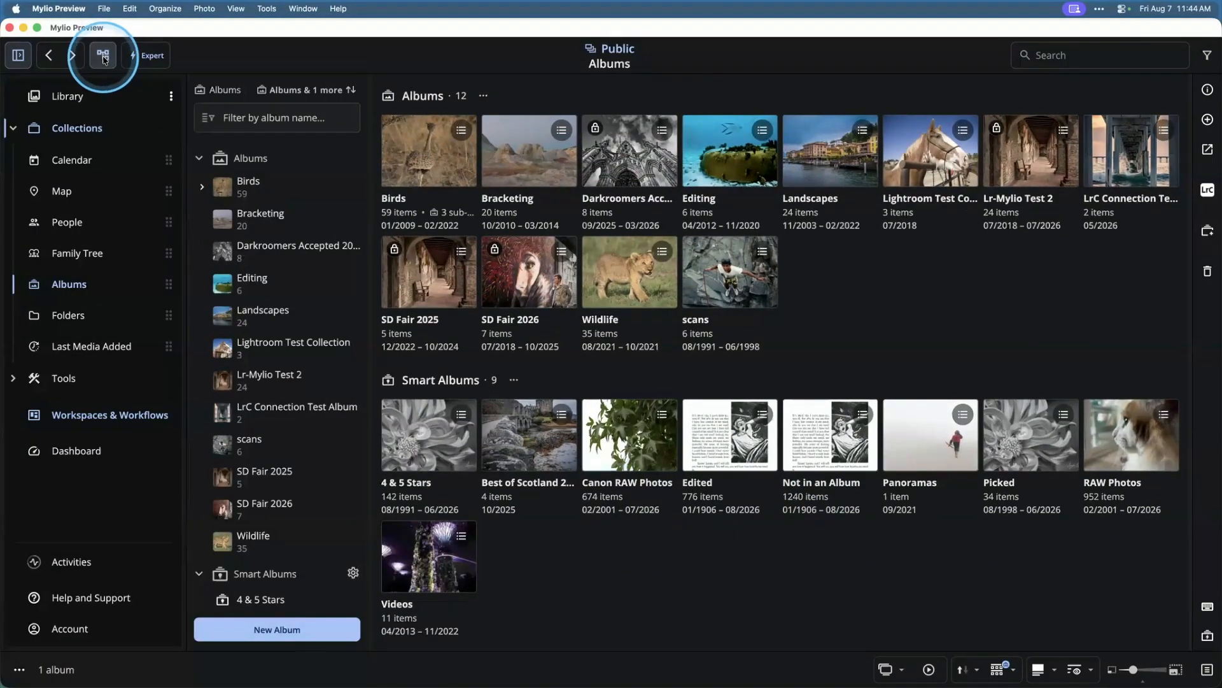
pyautogui.click(18, 56)
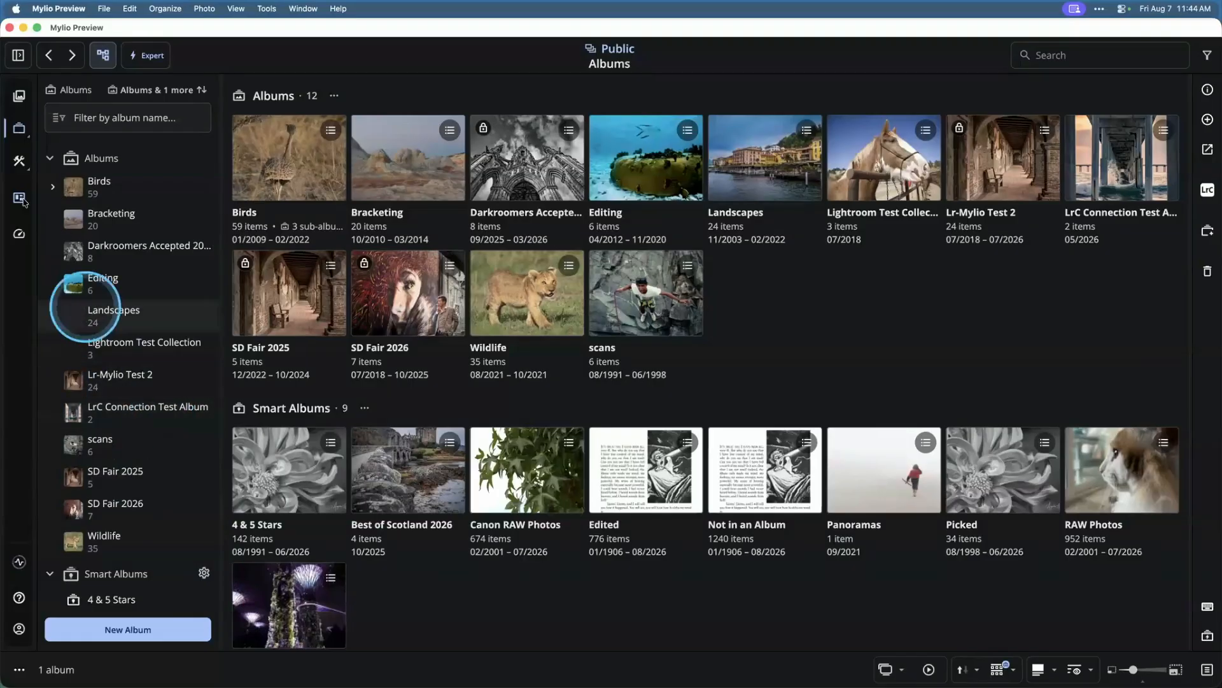
pyautogui.click(54, 187)
pyautogui.scroll(-8, 83, 331)
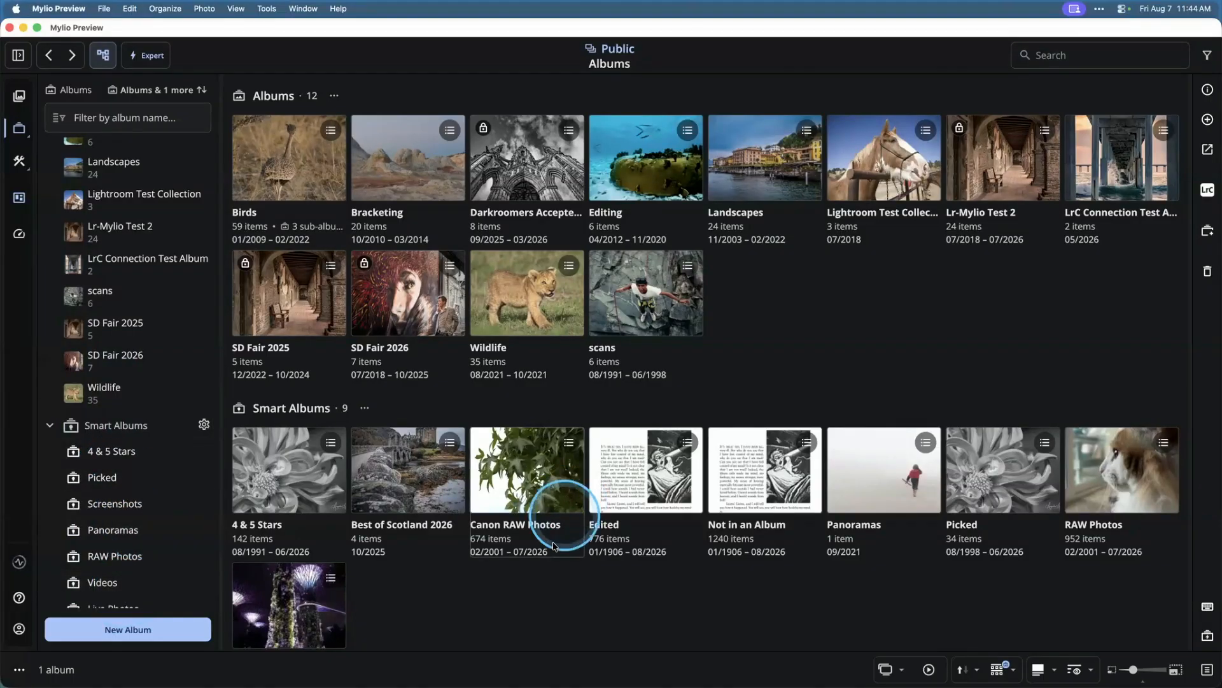
# Step: Nest the Picked smart album inside 4 & 5 Stars and open the 4 & 5 Stars album
pyautogui.scroll(-2, 547, 541)
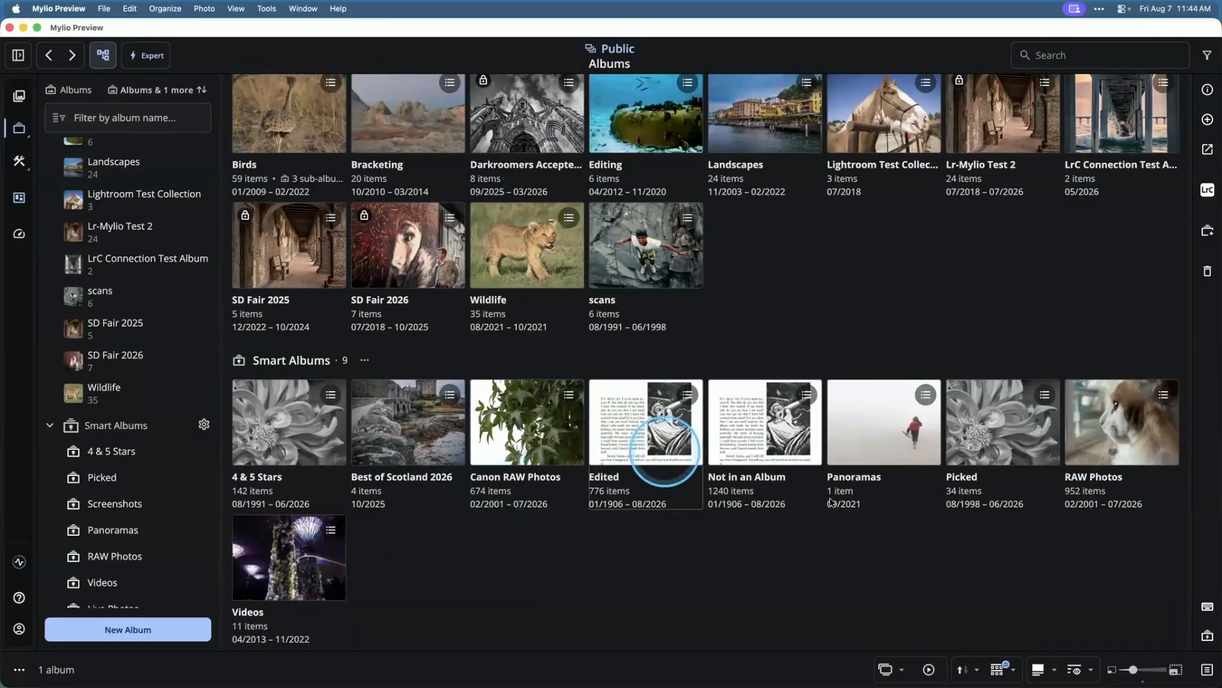
pyautogui.moveTo(1000, 427); pyautogui.dragTo(273, 438)
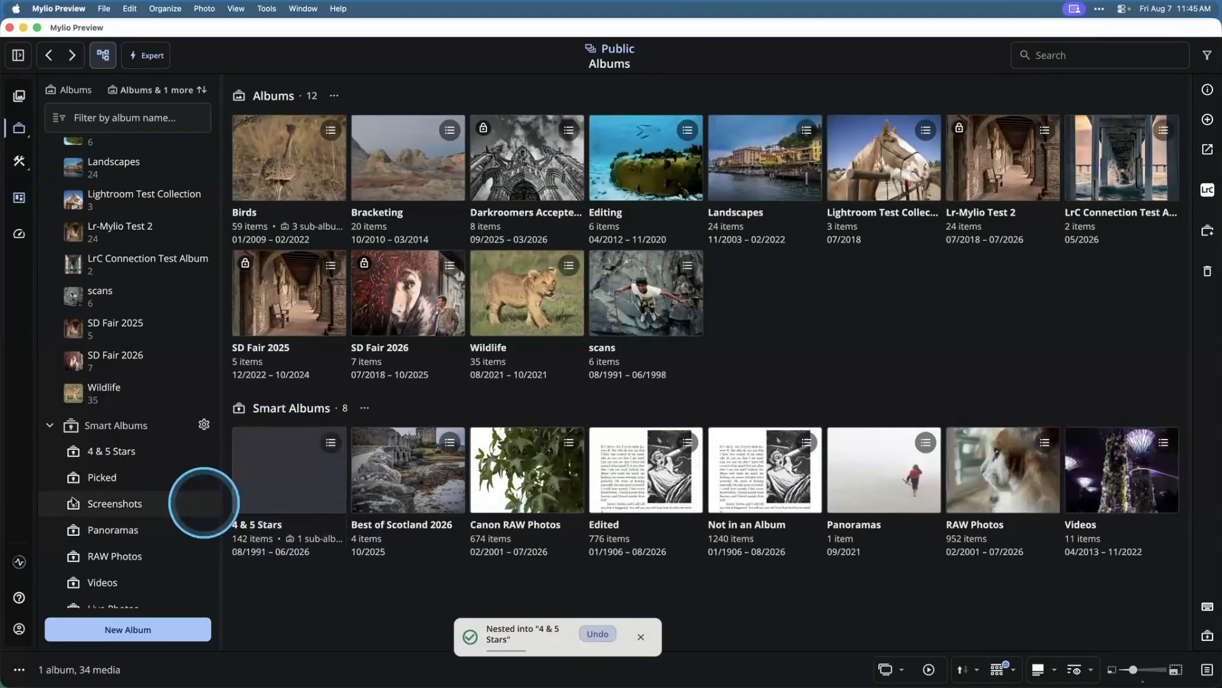
pyautogui.scroll(-5, 74, 502)
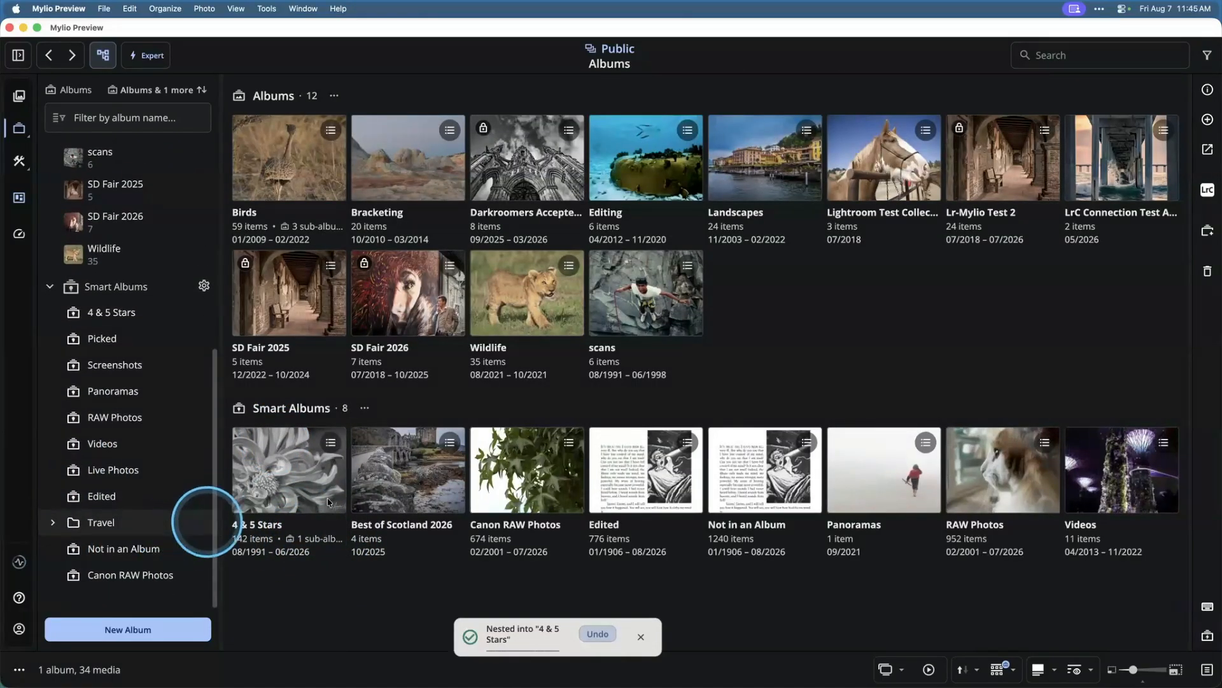
pyautogui.click(316, 547)
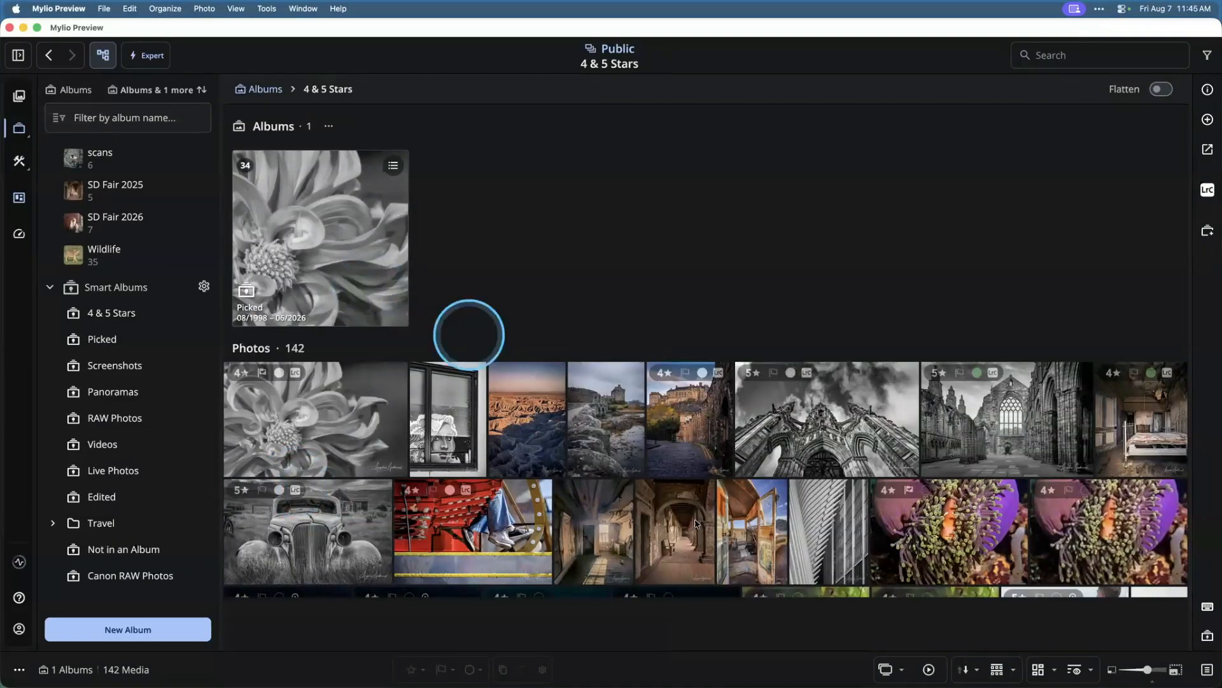
pyautogui.click(696, 523)
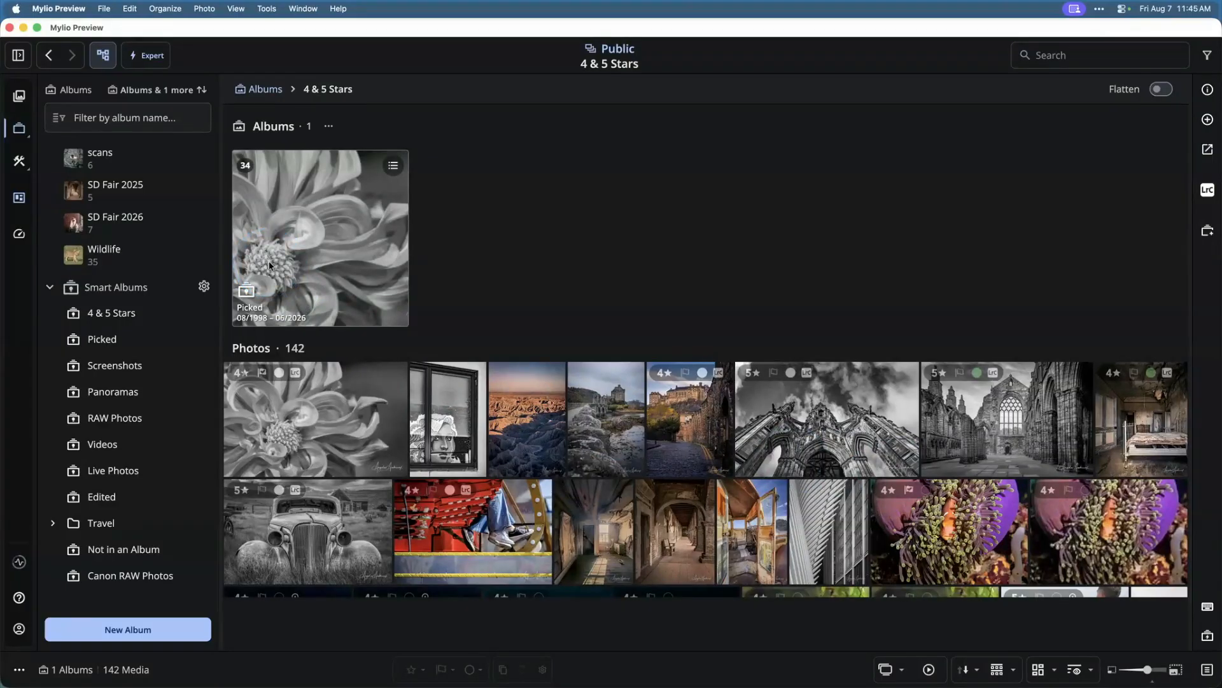
# Step: Move the nested Picked album back to the top level and return to the Albums overview
pyautogui.rightClick(331, 211)
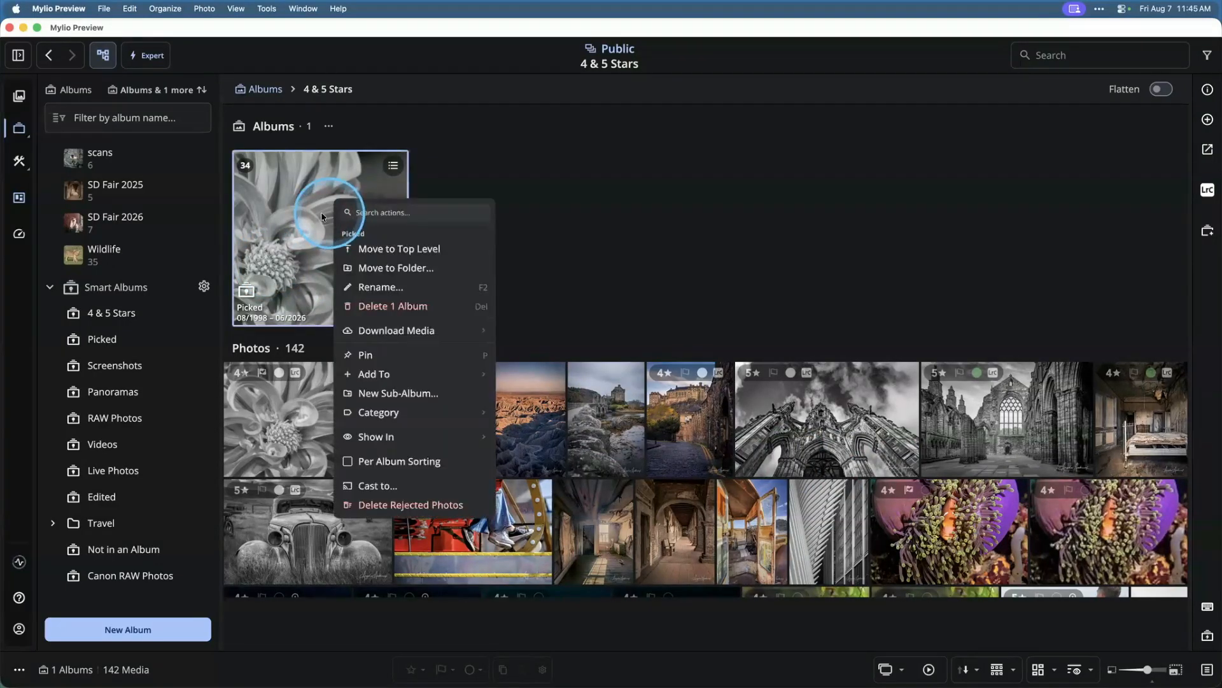
pyautogui.click(406, 248)
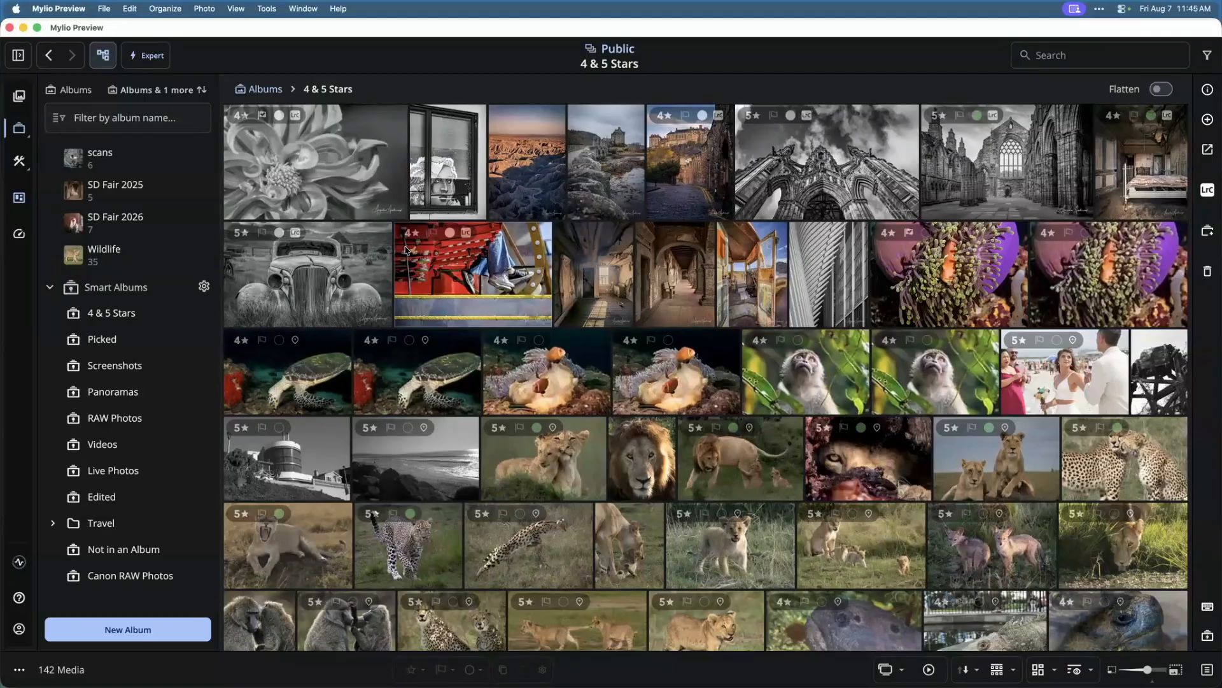
pyautogui.click(261, 90)
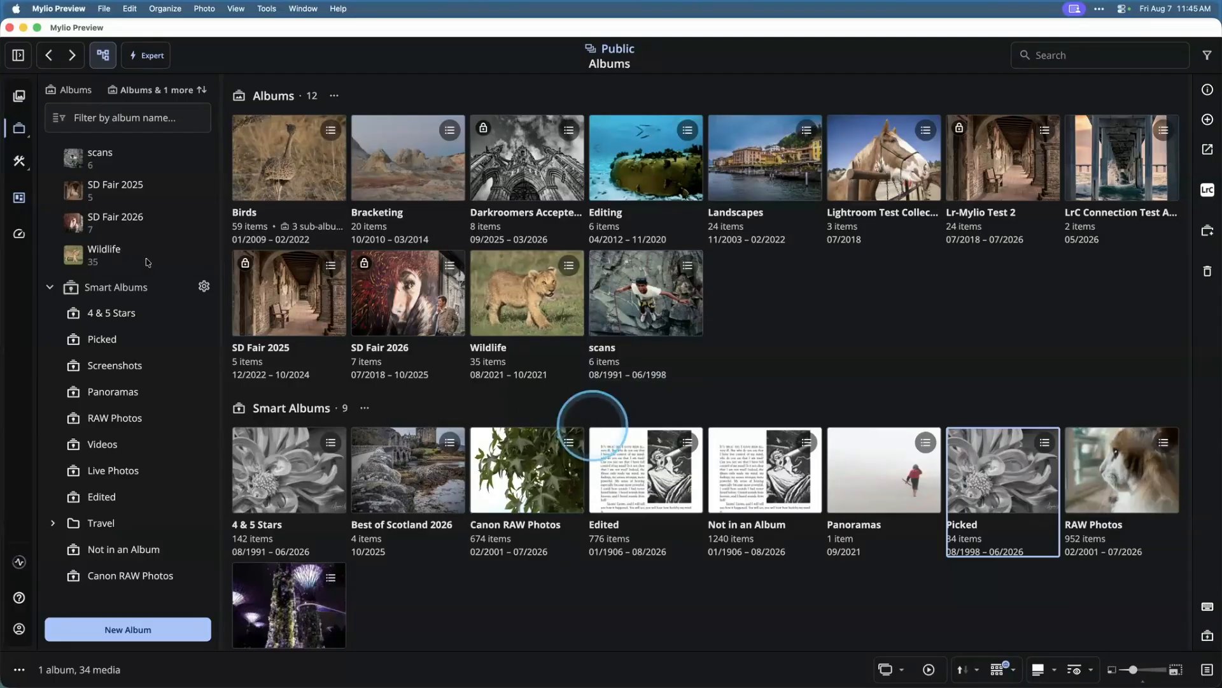
# Step: Open Memory Maker from the tools and exit its introductory tour
pyautogui.click(20, 164)
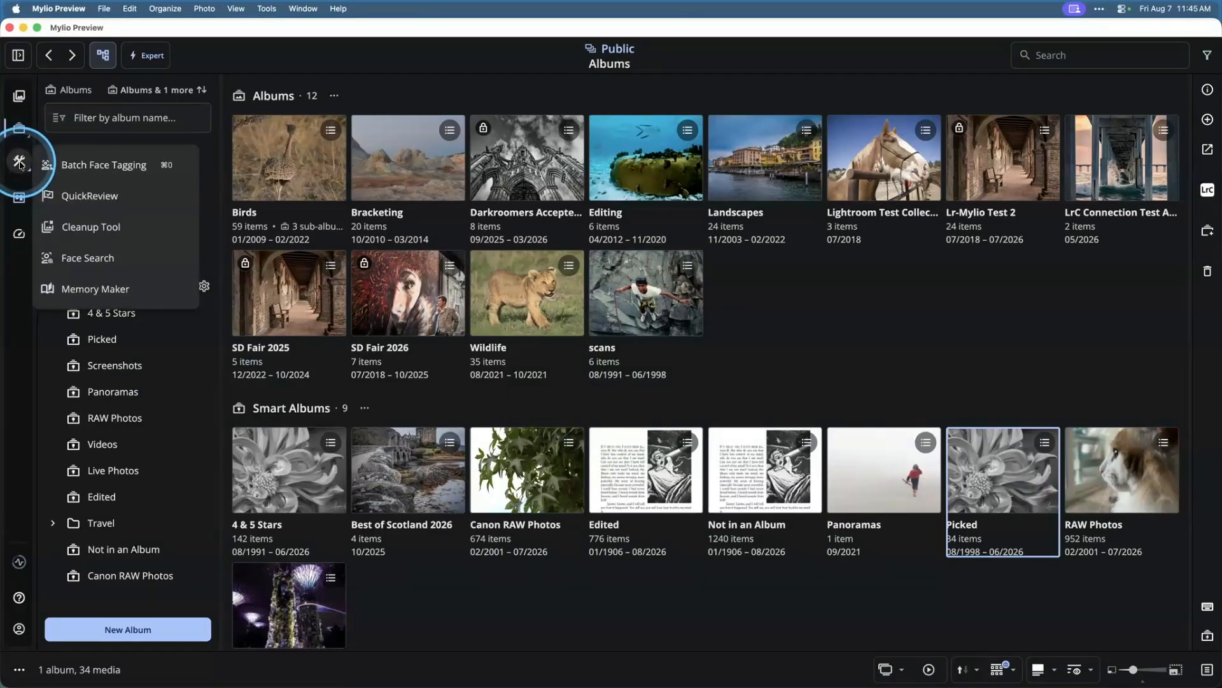
pyautogui.click(123, 261)
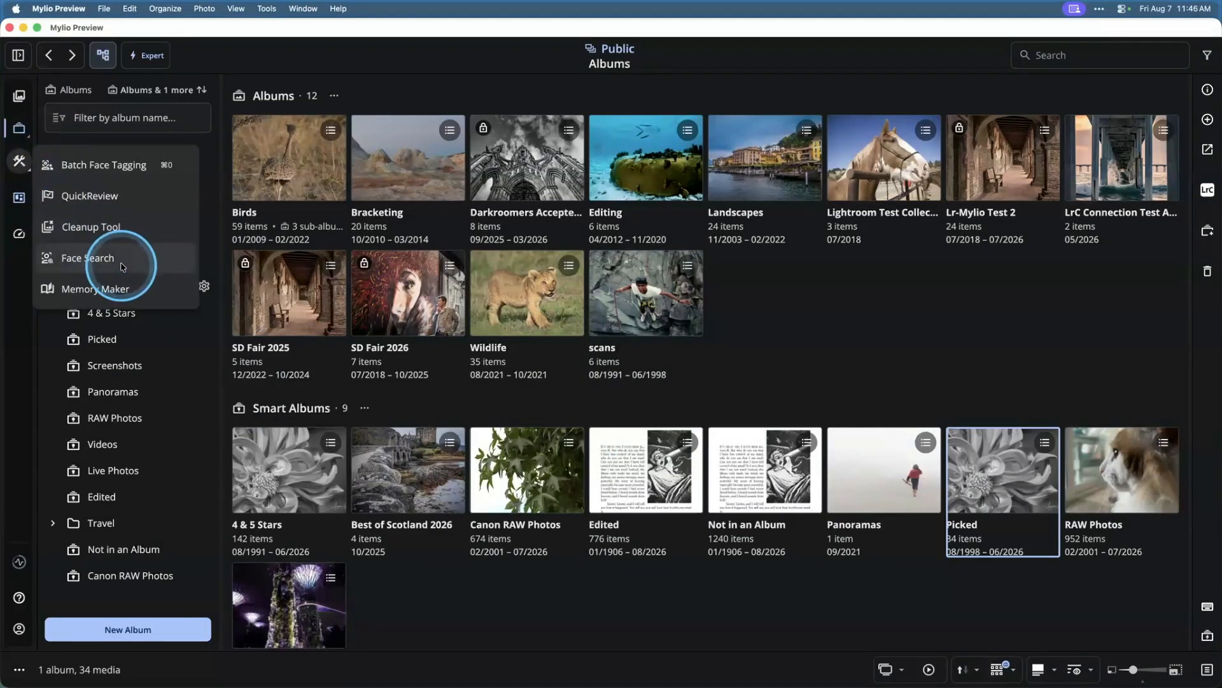
pyautogui.click(148, 293)
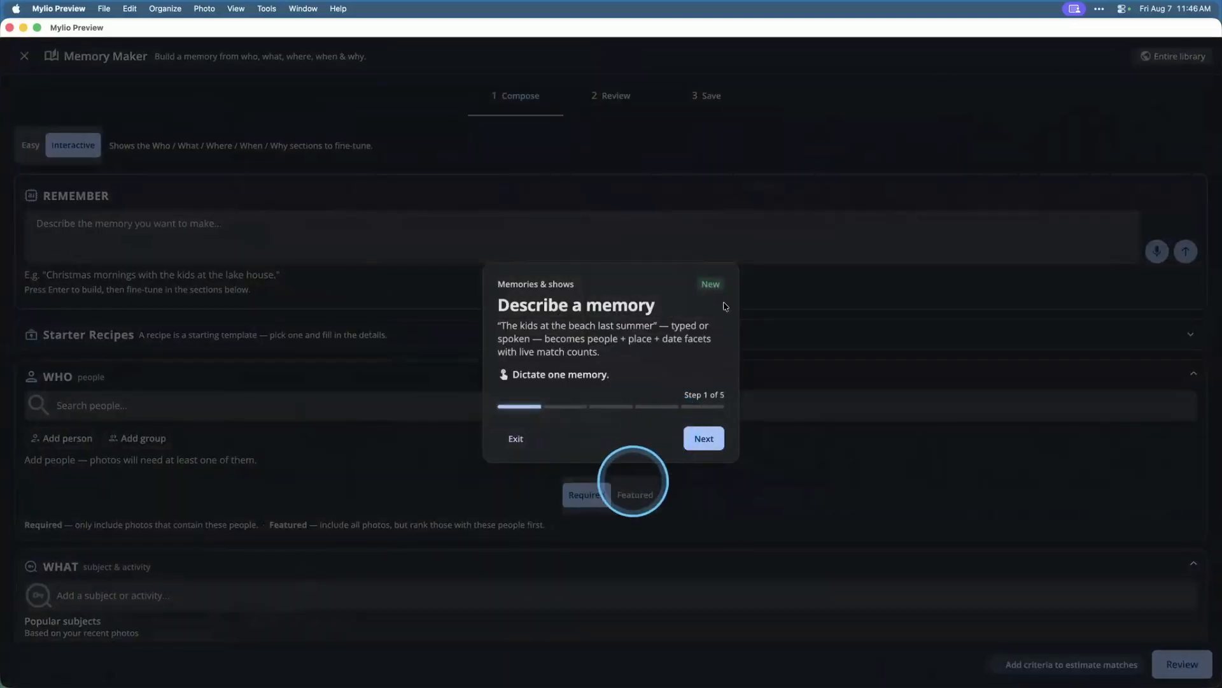
pyautogui.click(519, 438)
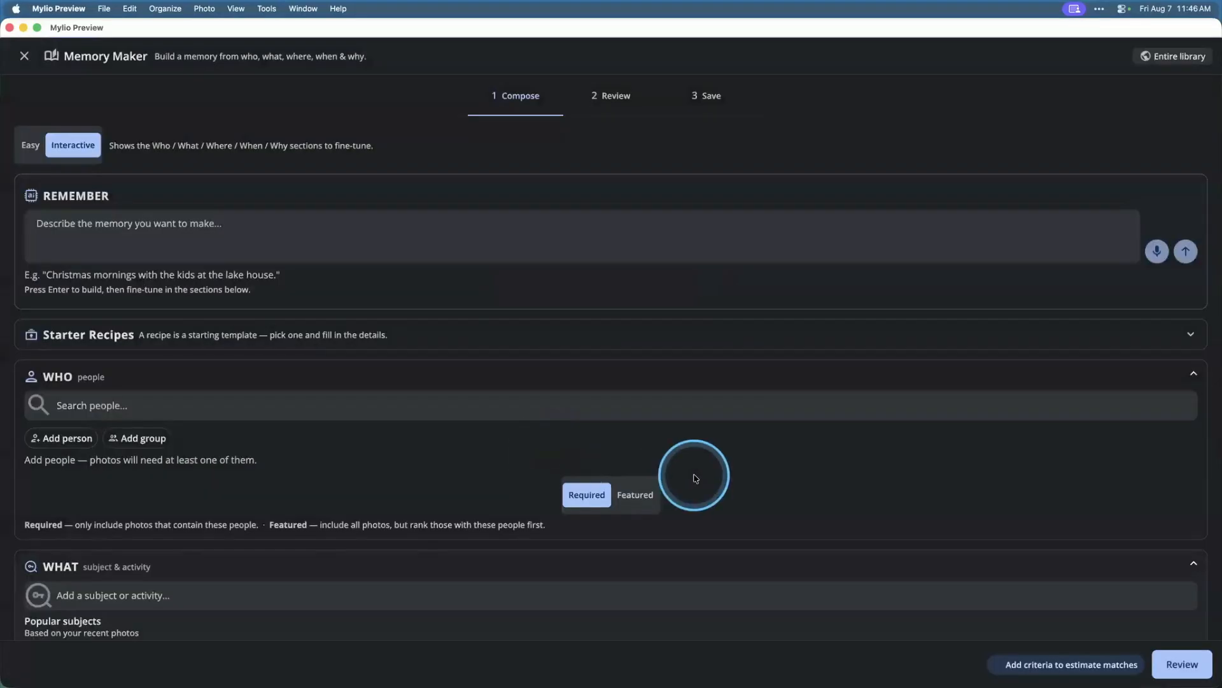
# Step: Add Scotland, United Kingdom from the Named Places as the memory's location
pyautogui.scroll(-1, 695, 478)
pyautogui.scroll(2, 695, 478)
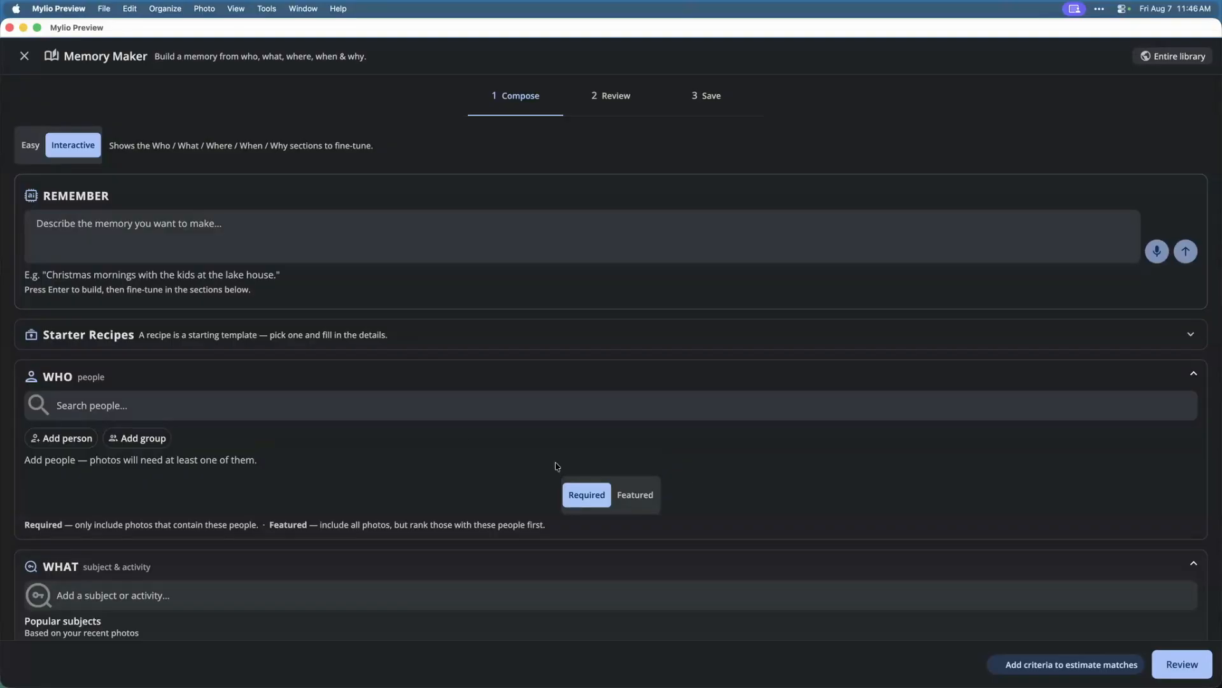
pyautogui.scroll(-4, 406, 384)
pyautogui.scroll(-3, 407, 384)
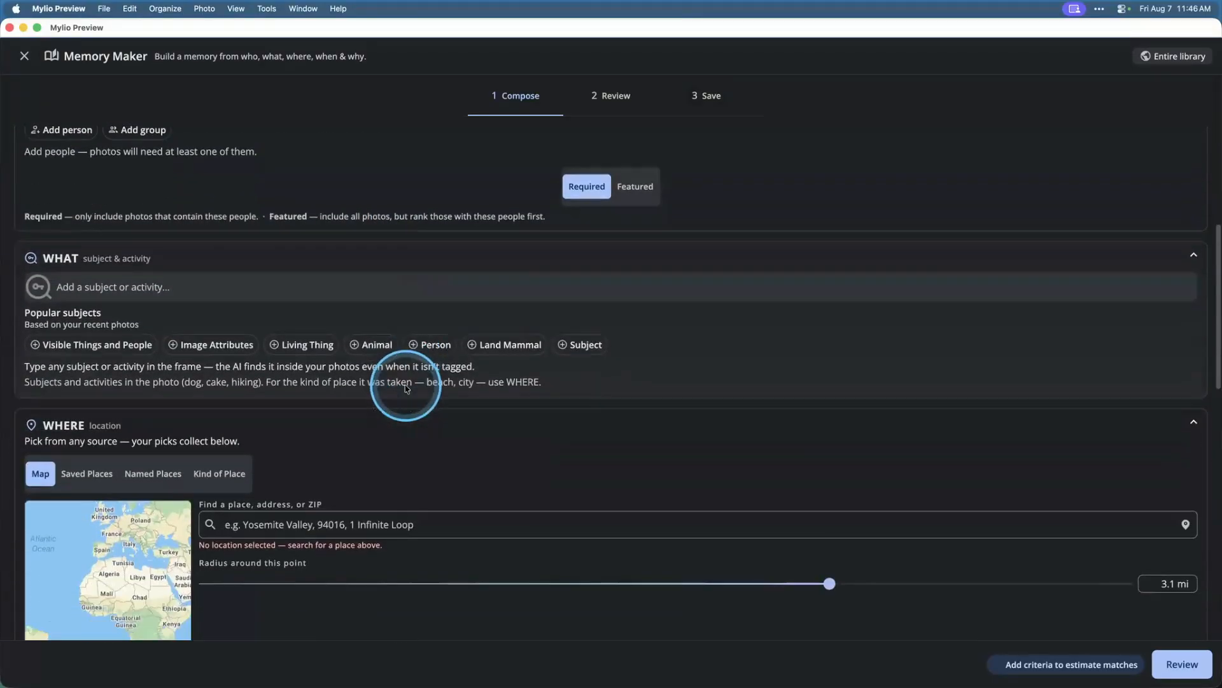
pyautogui.click(159, 361)
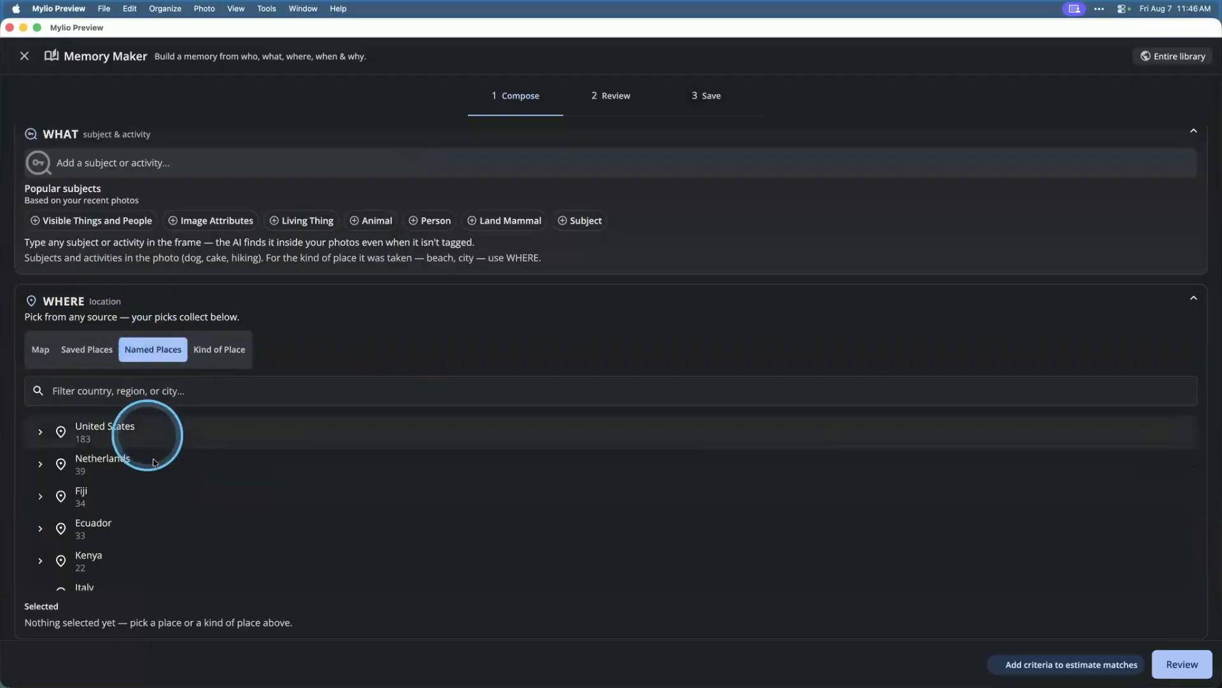
pyautogui.scroll(-2, 89, 500)
pyautogui.scroll(-4, 64, 494)
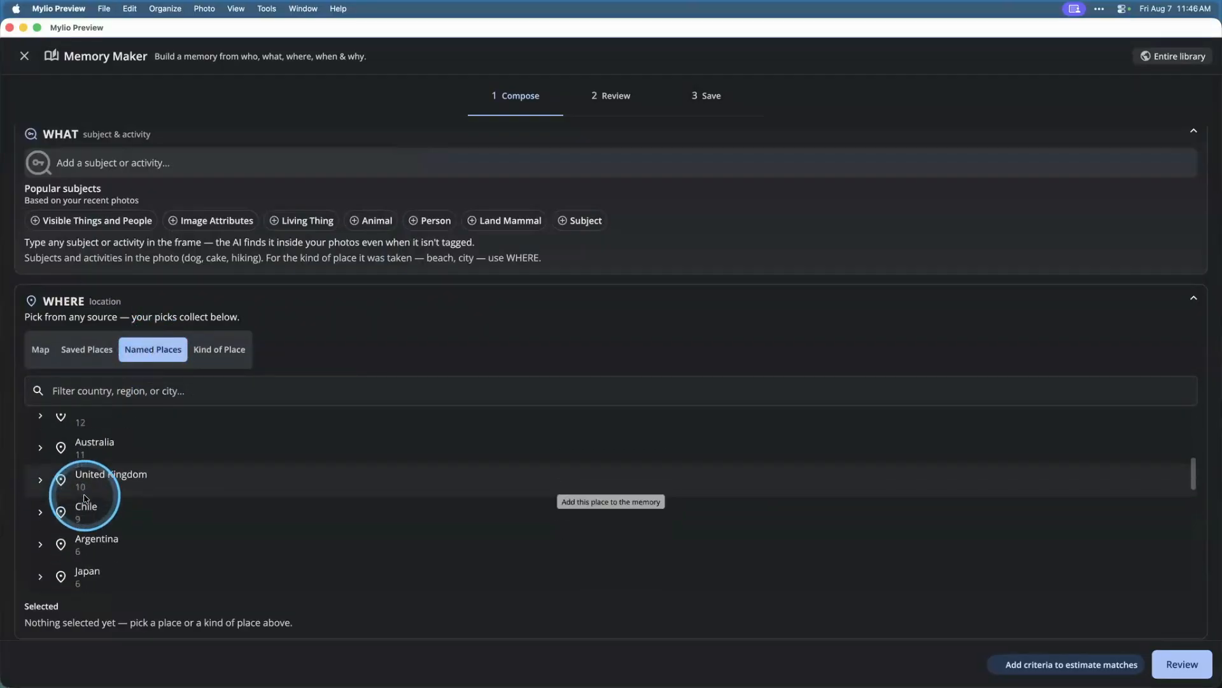
pyautogui.click(40, 461)
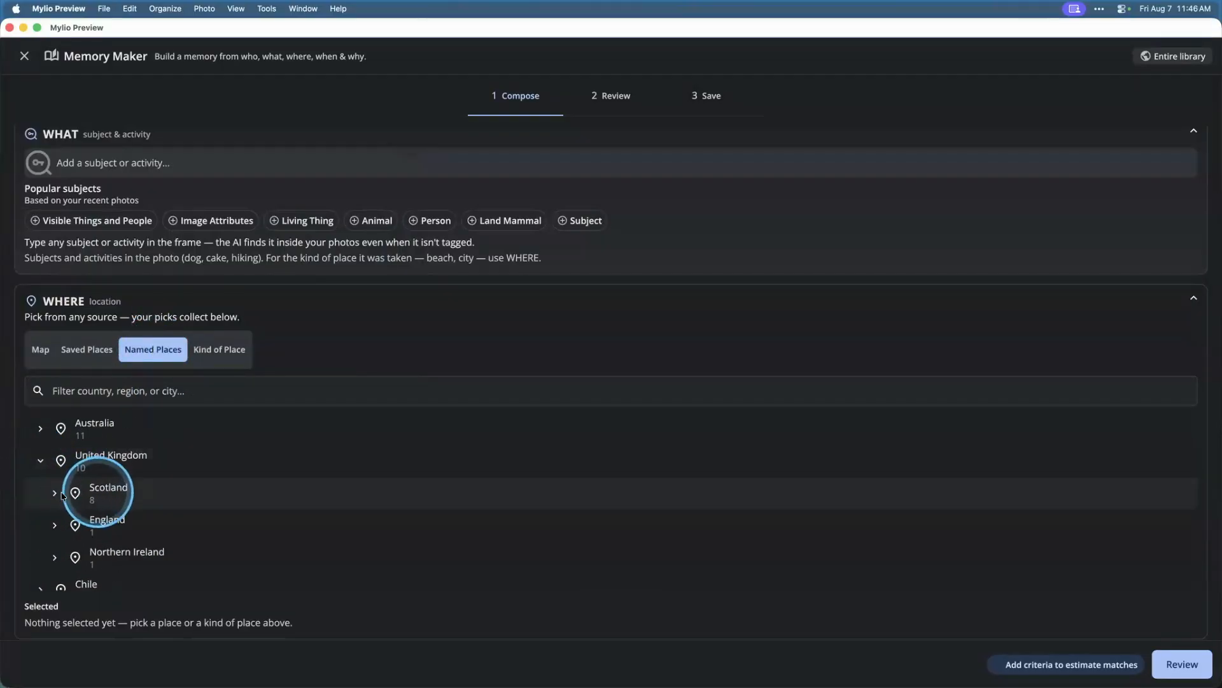
pyautogui.click(75, 495)
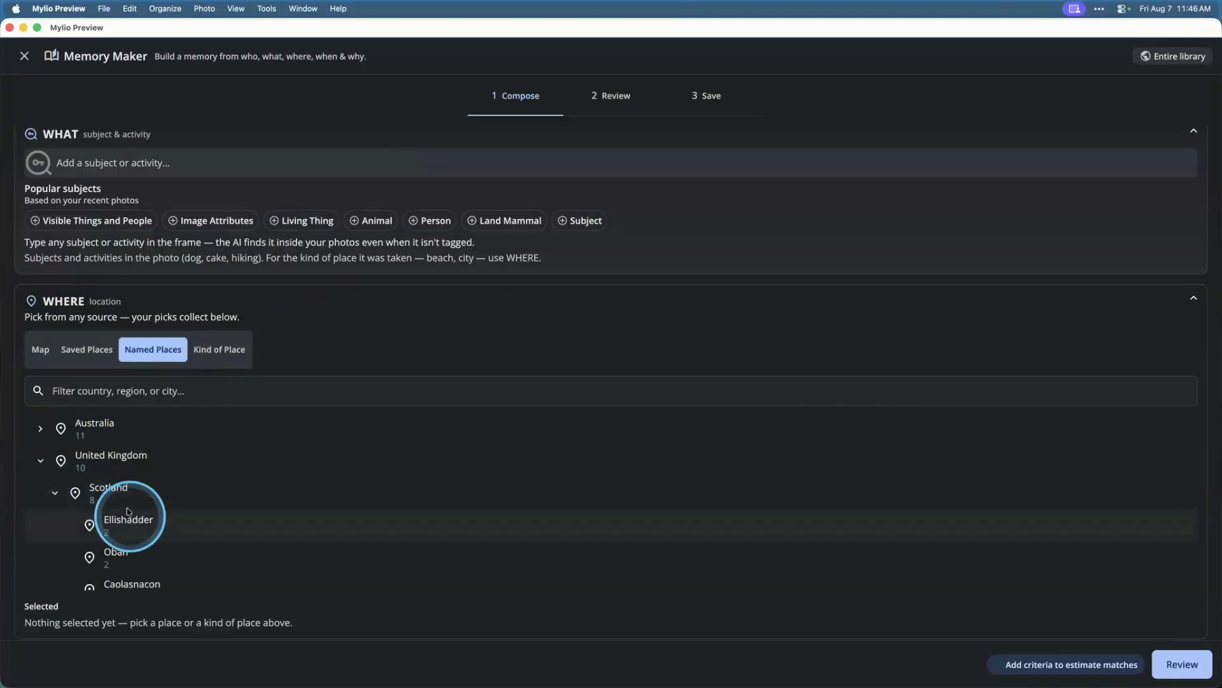
pyautogui.scroll(-3, 261, 484)
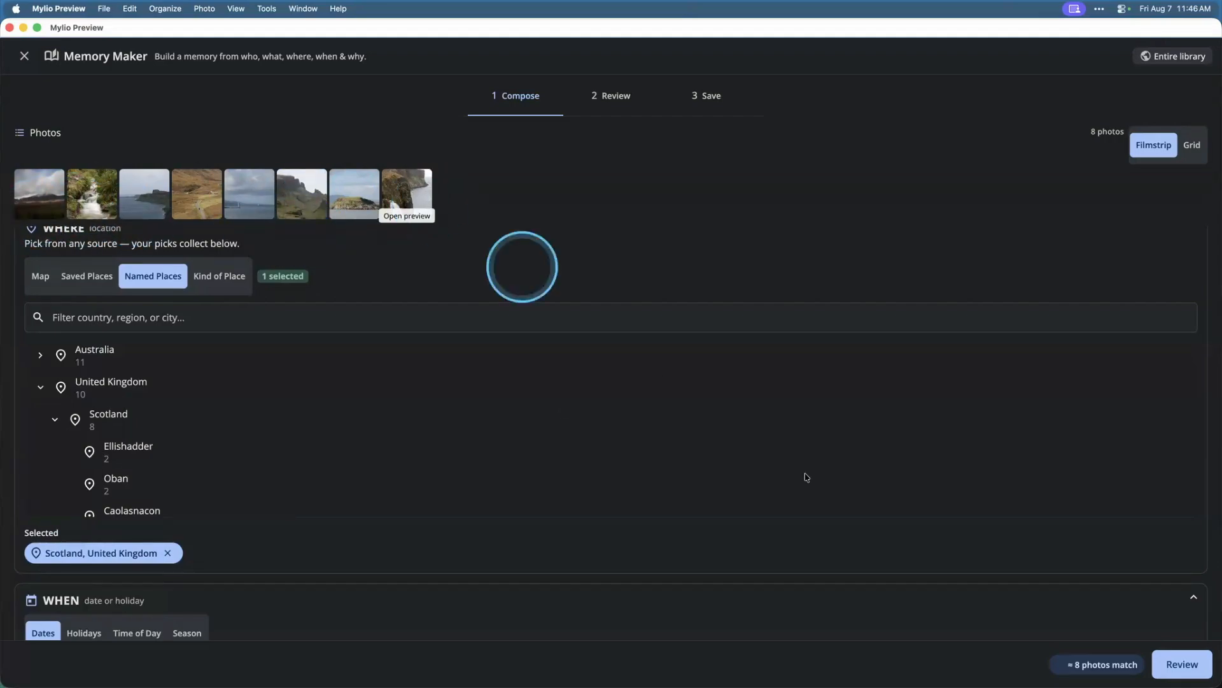
# Step: Keep all matched photos in the review and save the memory as a Smart Album named Epic Scotland Trip
pyautogui.scroll(-5, 470, 364)
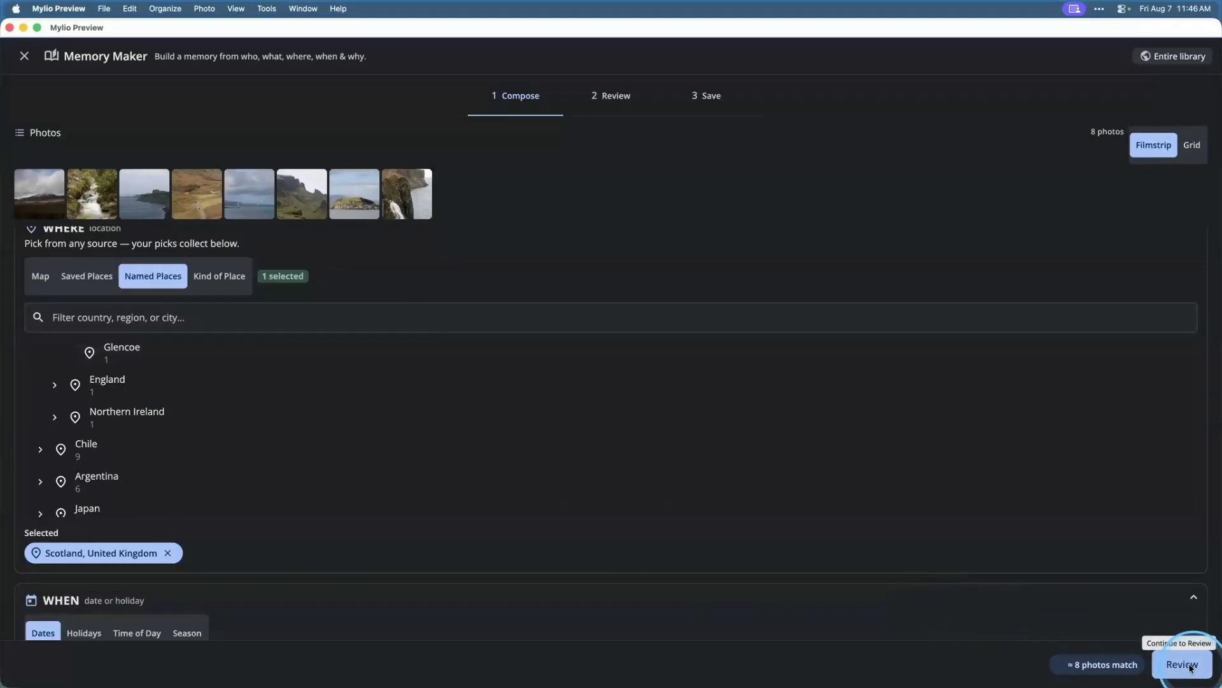
pyautogui.click(1183, 664)
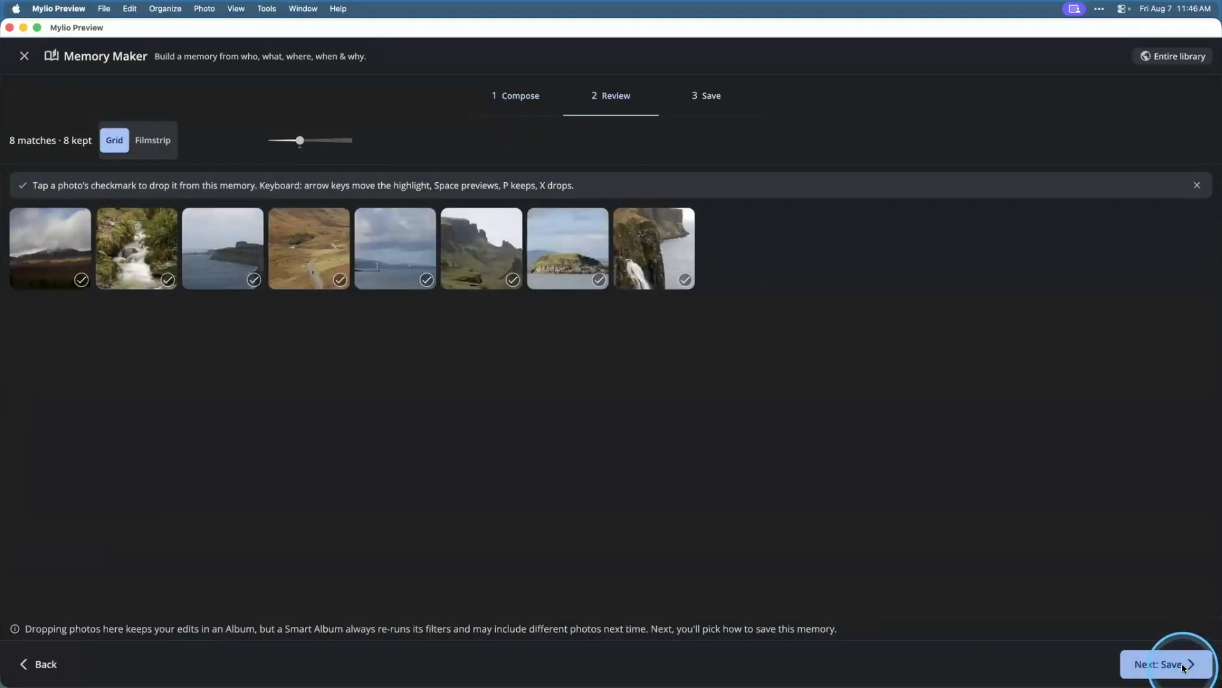
pyautogui.click(1189, 667)
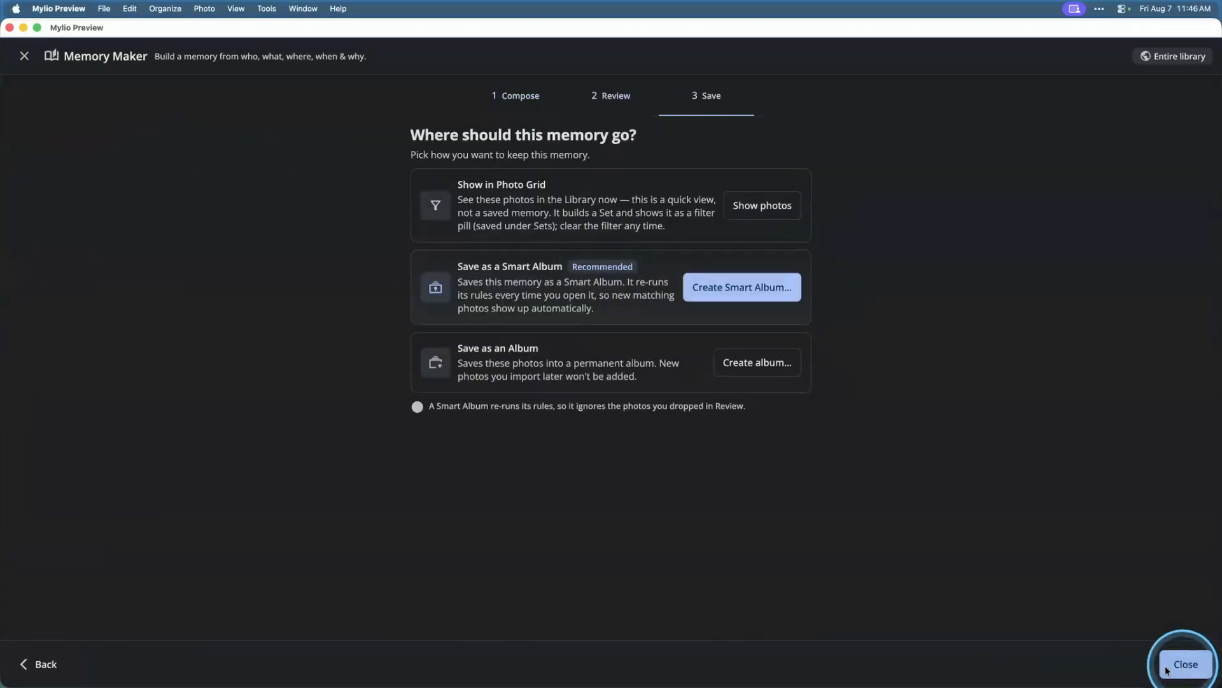
pyautogui.click(734, 290)
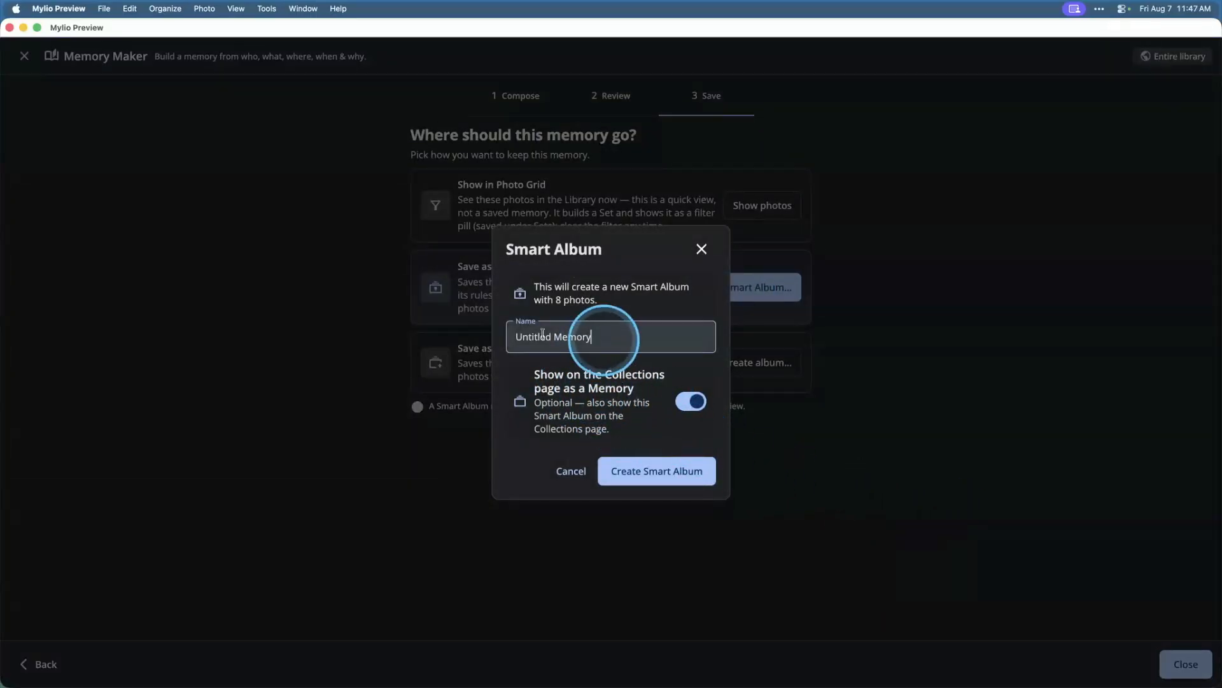
pyautogui.press('super+a')
pyautogui.write('Epic')
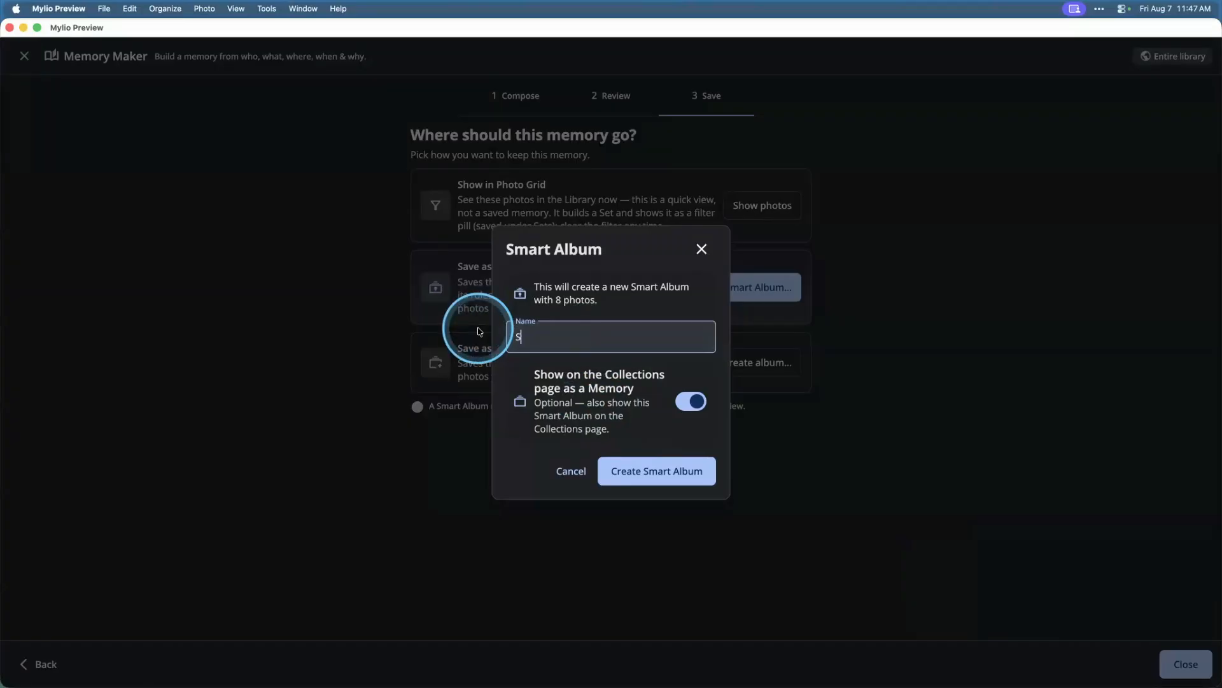
pyautogui.write(' Scotland Trip')
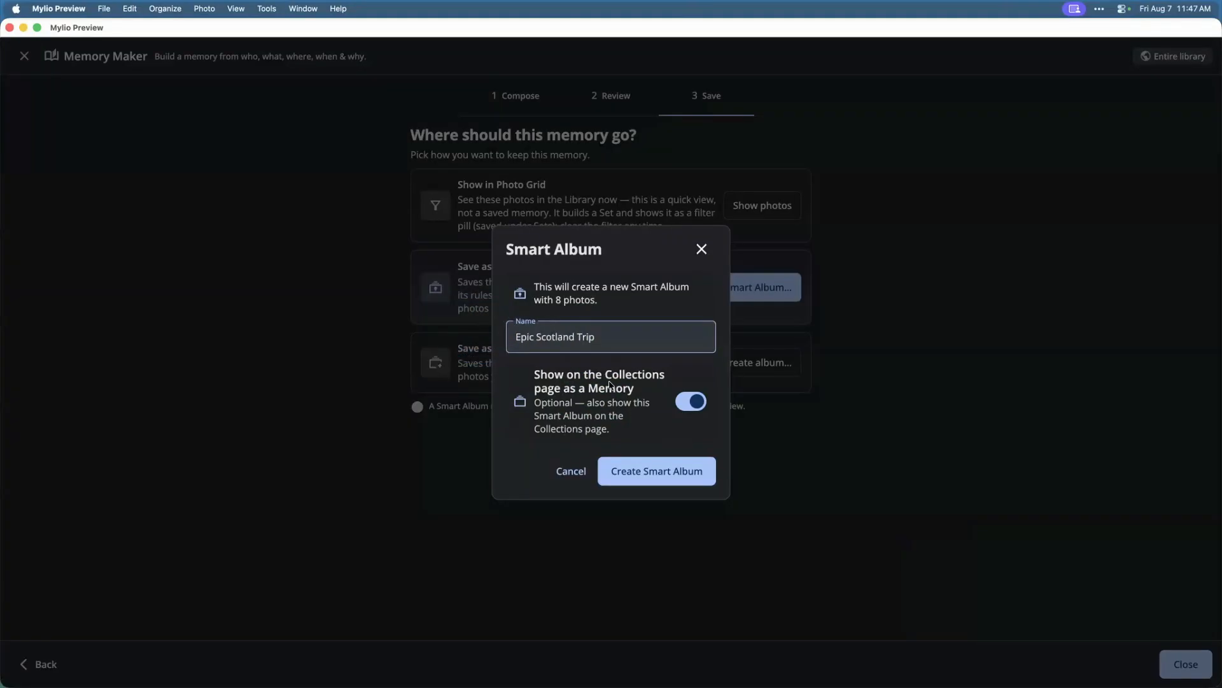
pyautogui.click(678, 473)
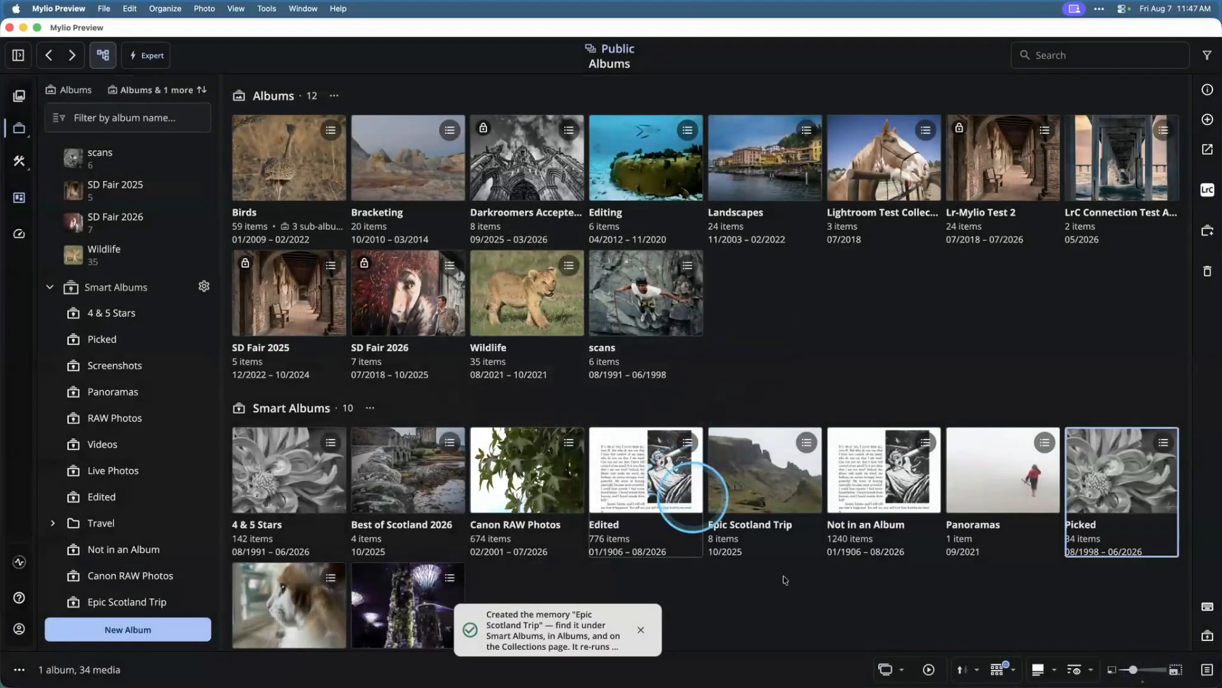
pyautogui.scroll(-2, 786, 573)
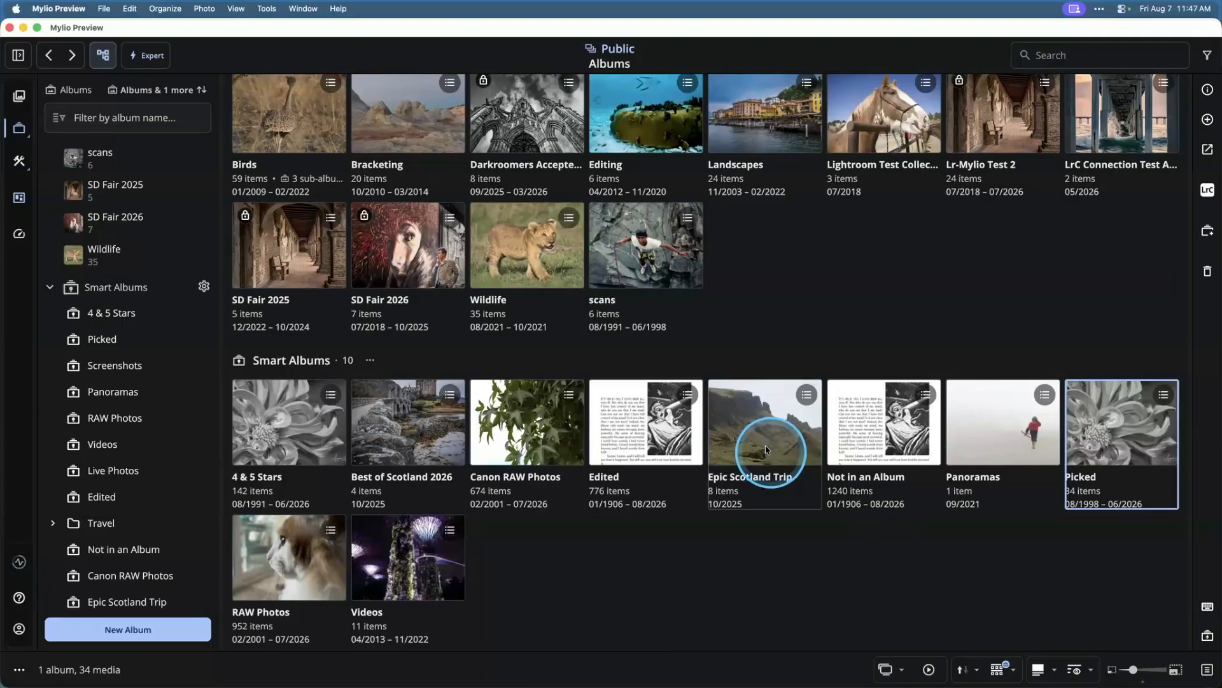
pyautogui.scroll(2, 186, 393)
pyautogui.scroll(10, 178, 390)
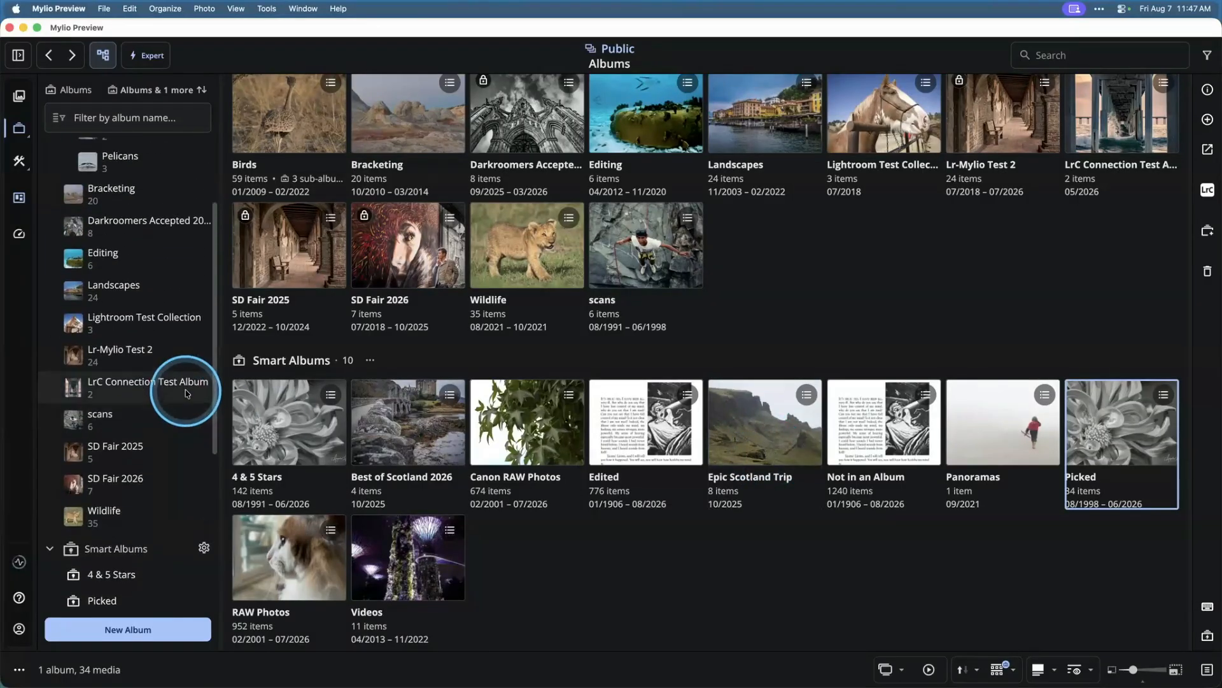
# Step: Pin the Epic Scotland Trip memory in the Collections view and return to the Albums overview
pyautogui.click(24, 100)
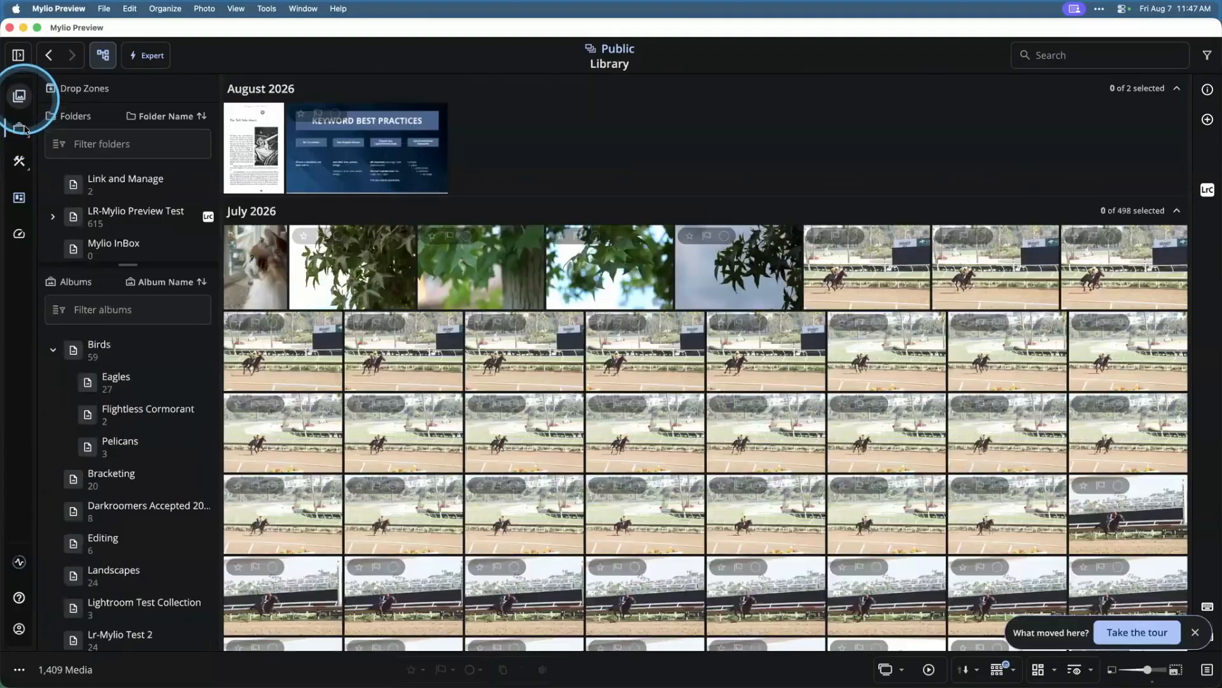
pyautogui.click(21, 130)
pyautogui.click(71, 134)
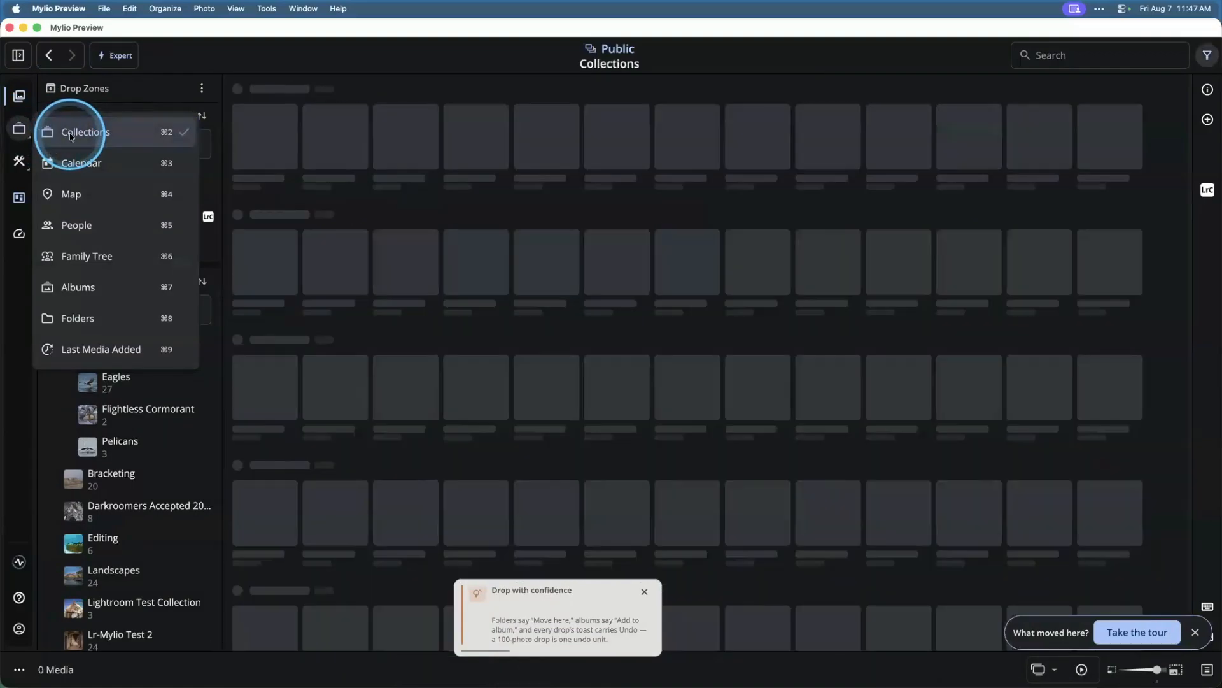
pyautogui.scroll(-10, 216, 277)
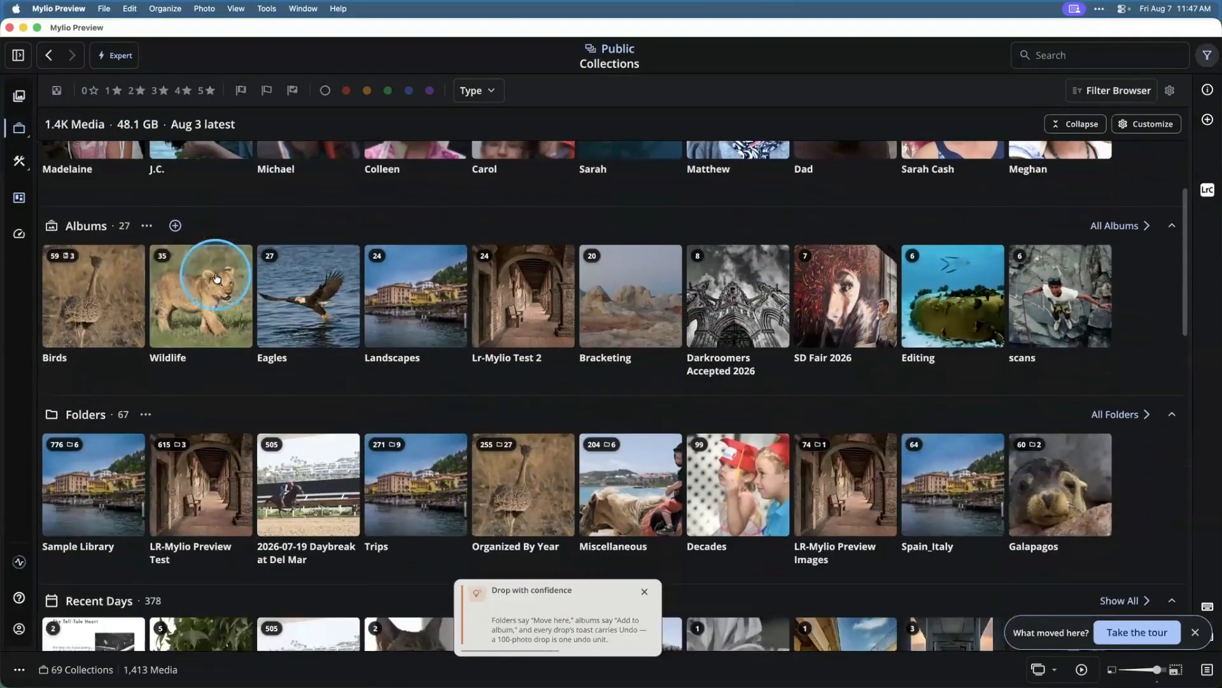
pyautogui.scroll(-10, 216, 277)
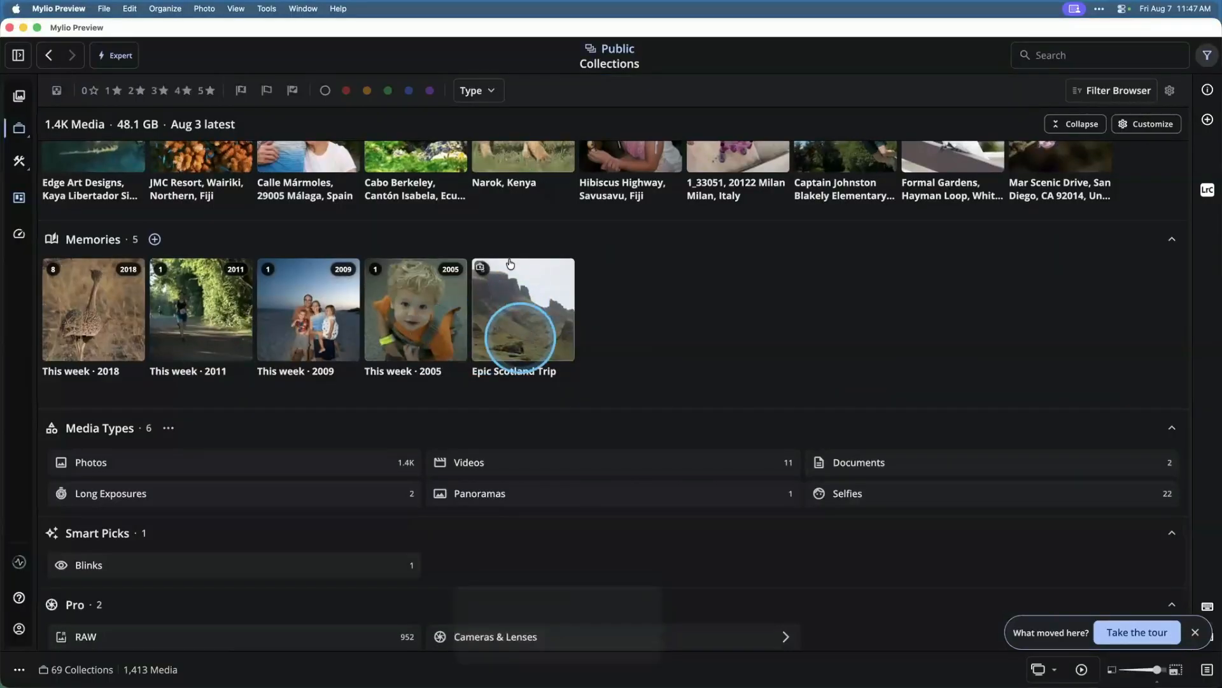
pyautogui.rightClick(528, 316)
pyautogui.click(553, 395)
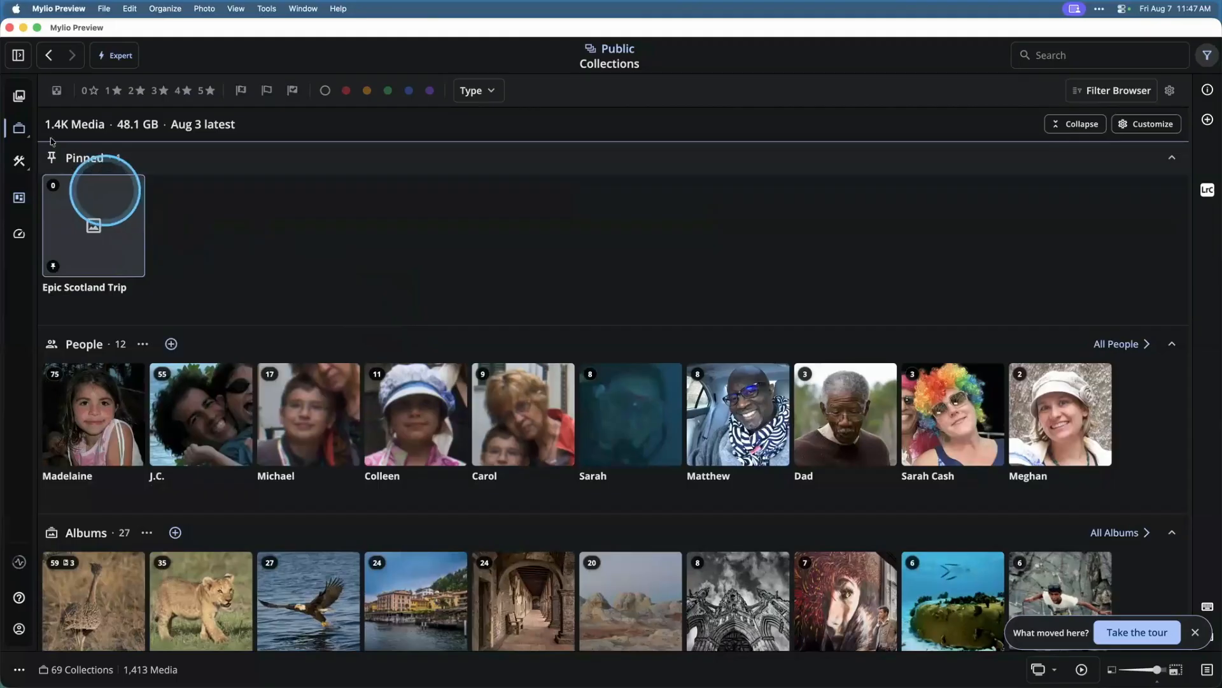
pyautogui.click(19, 128)
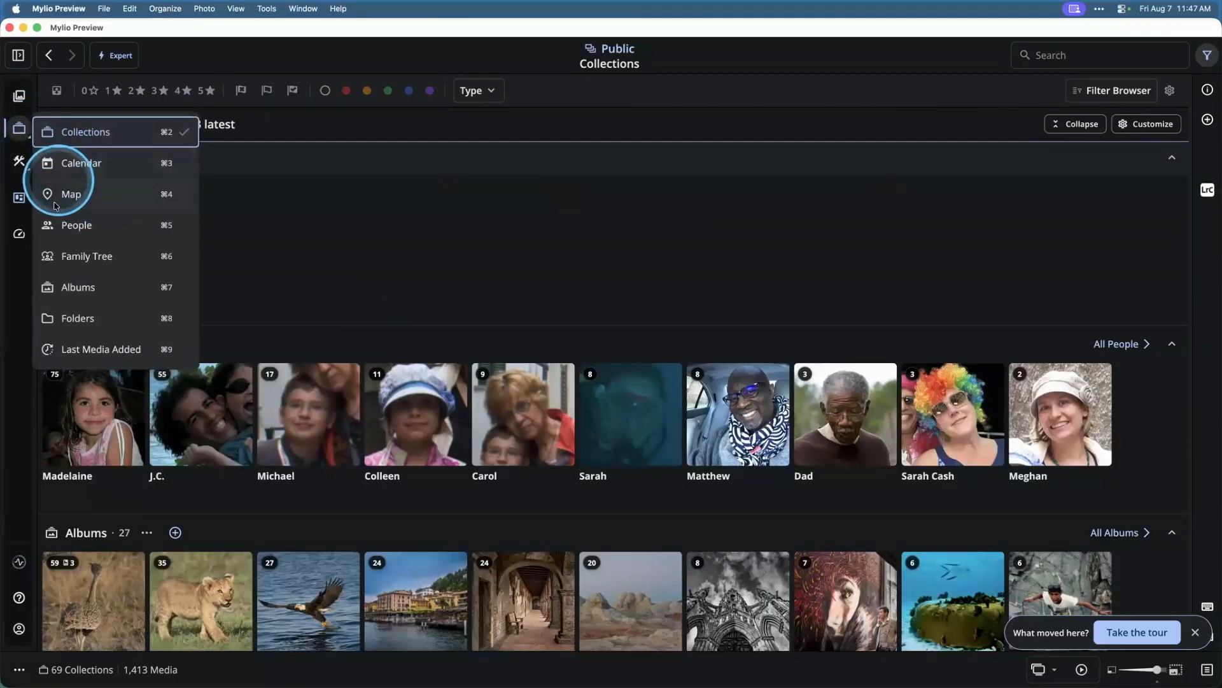
pyautogui.click(86, 288)
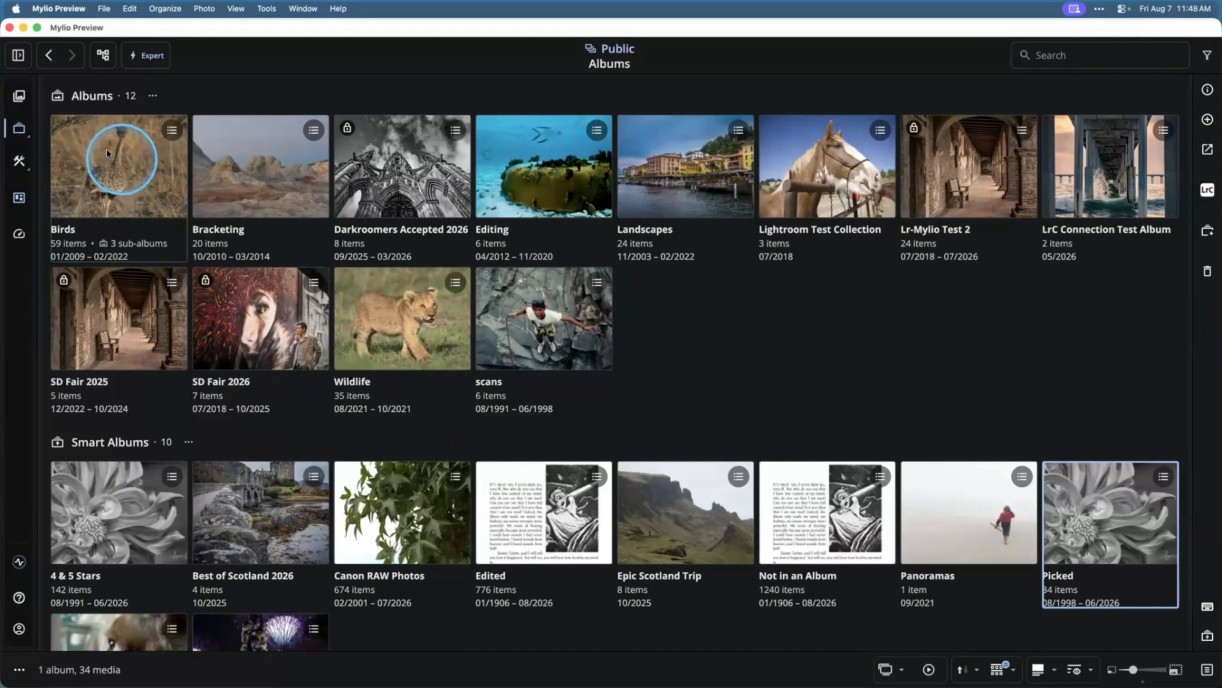
# Step: Filter the whole Library to media with no keywords using the Filter Browser
pyautogui.click(20, 97)
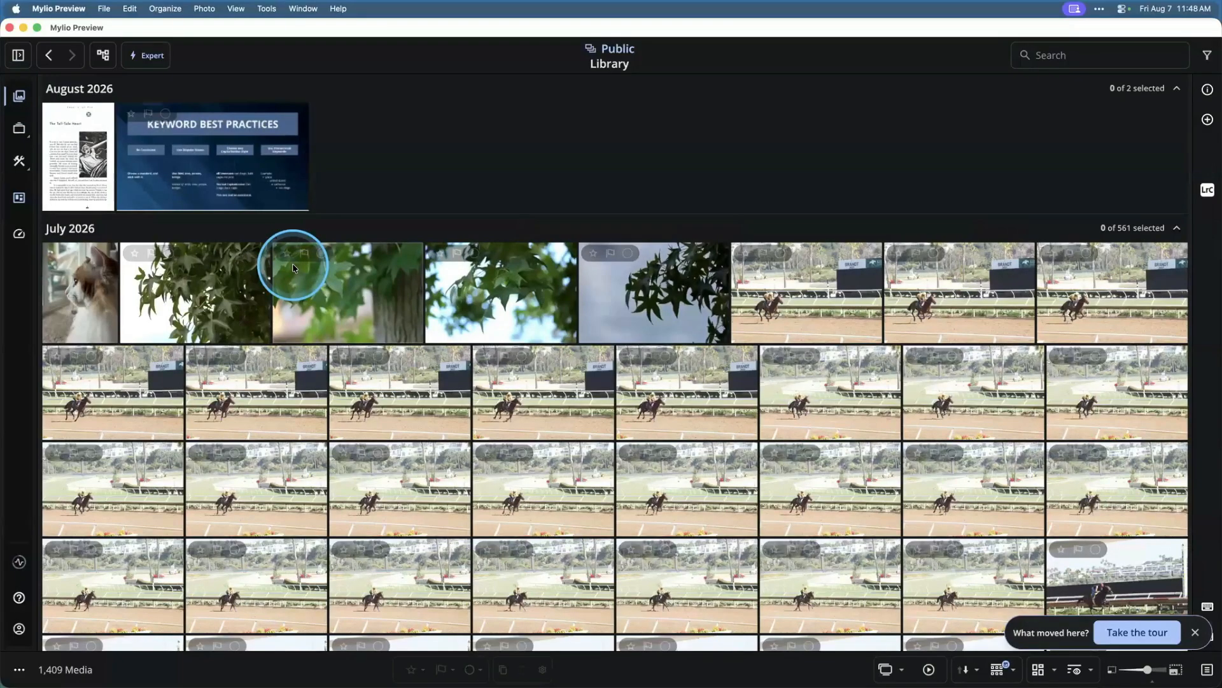
pyautogui.click(1207, 55)
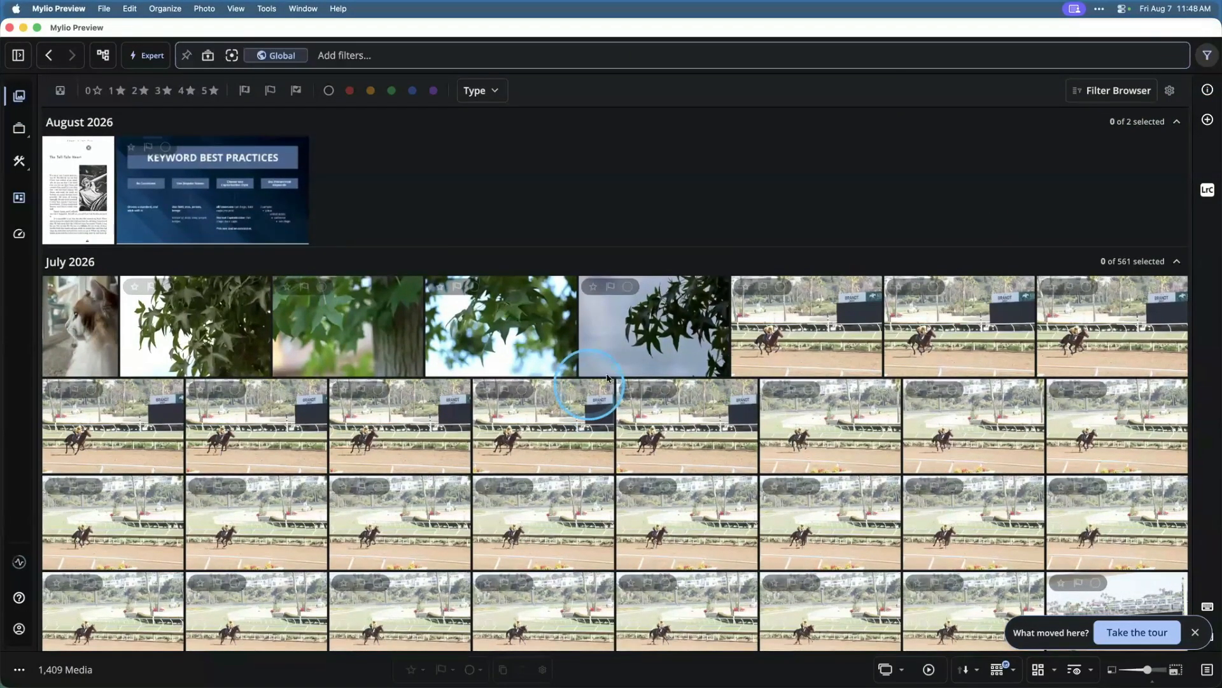
pyautogui.click(1105, 96)
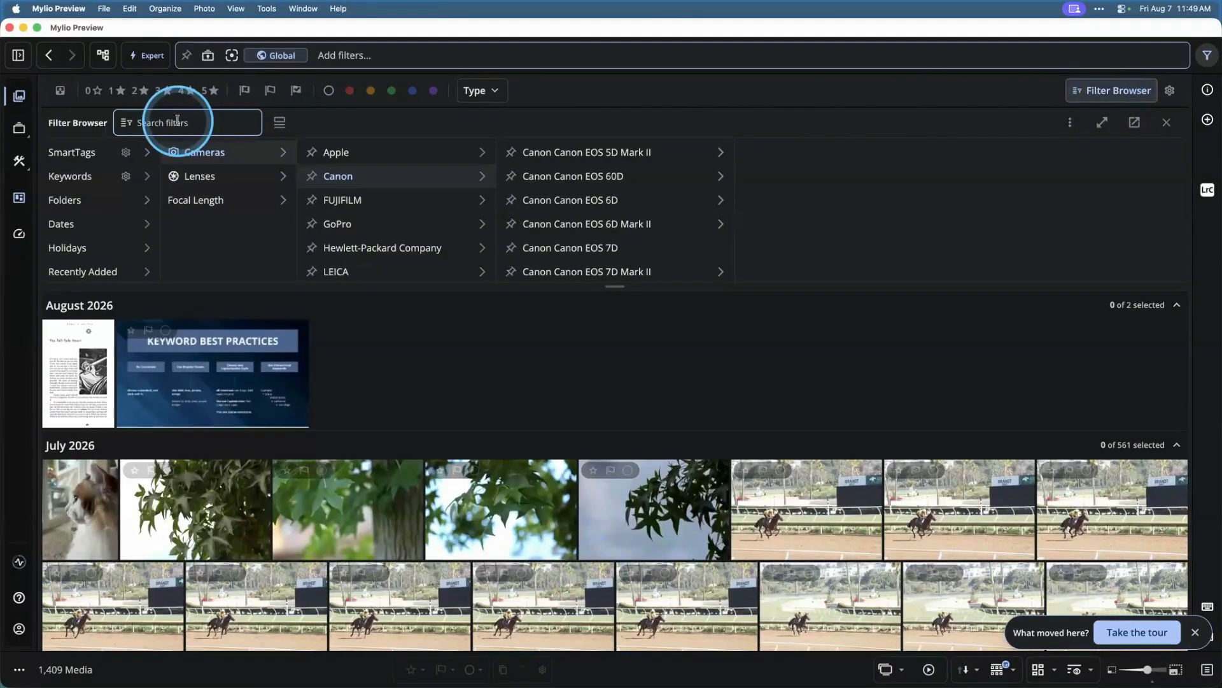
pyautogui.click(100, 180)
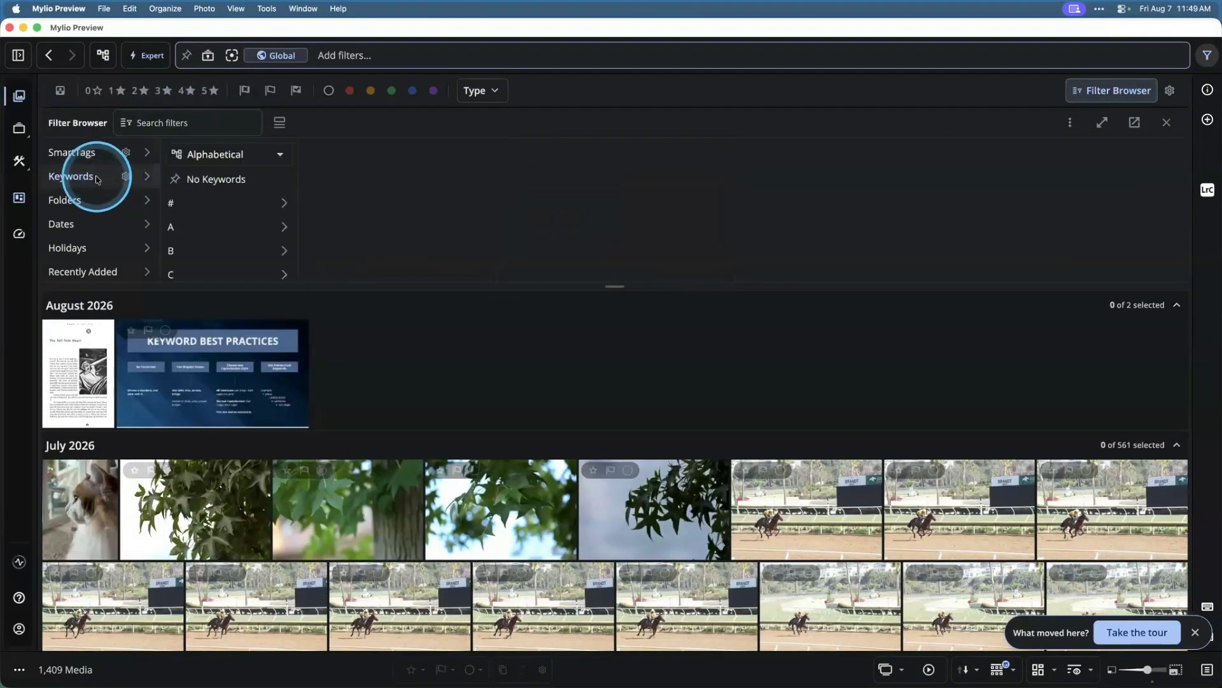
pyautogui.click(201, 183)
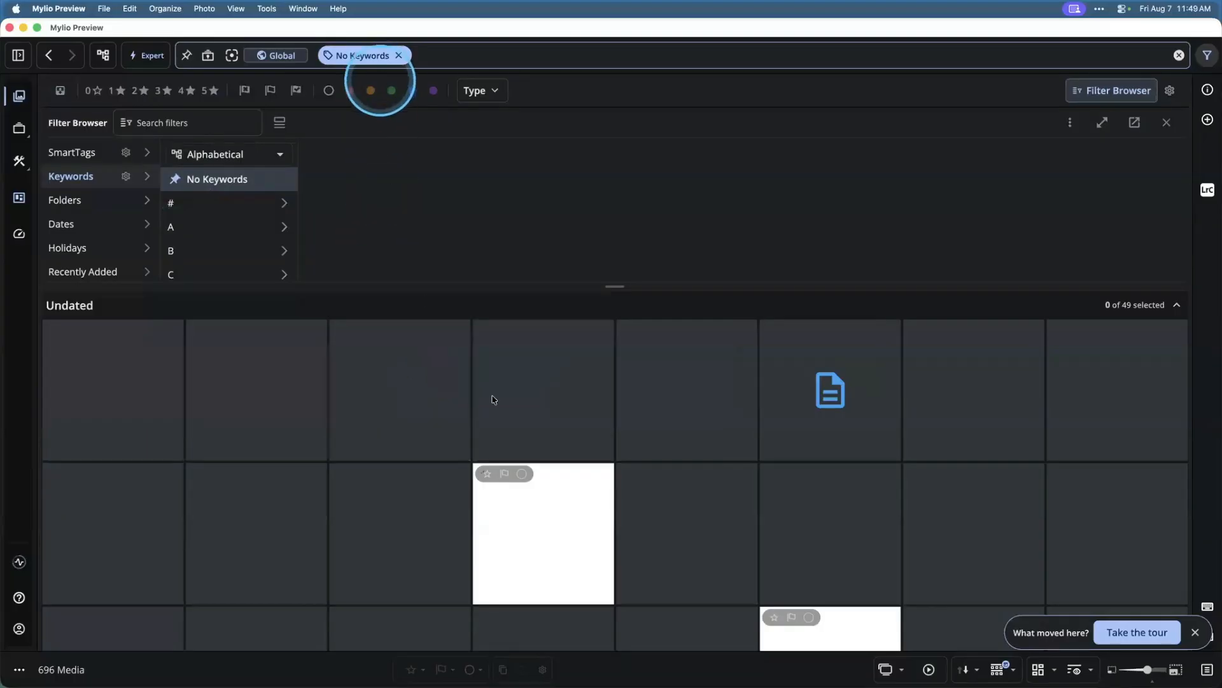
pyautogui.scroll(-4, 511, 426)
pyautogui.scroll(-8, 511, 425)
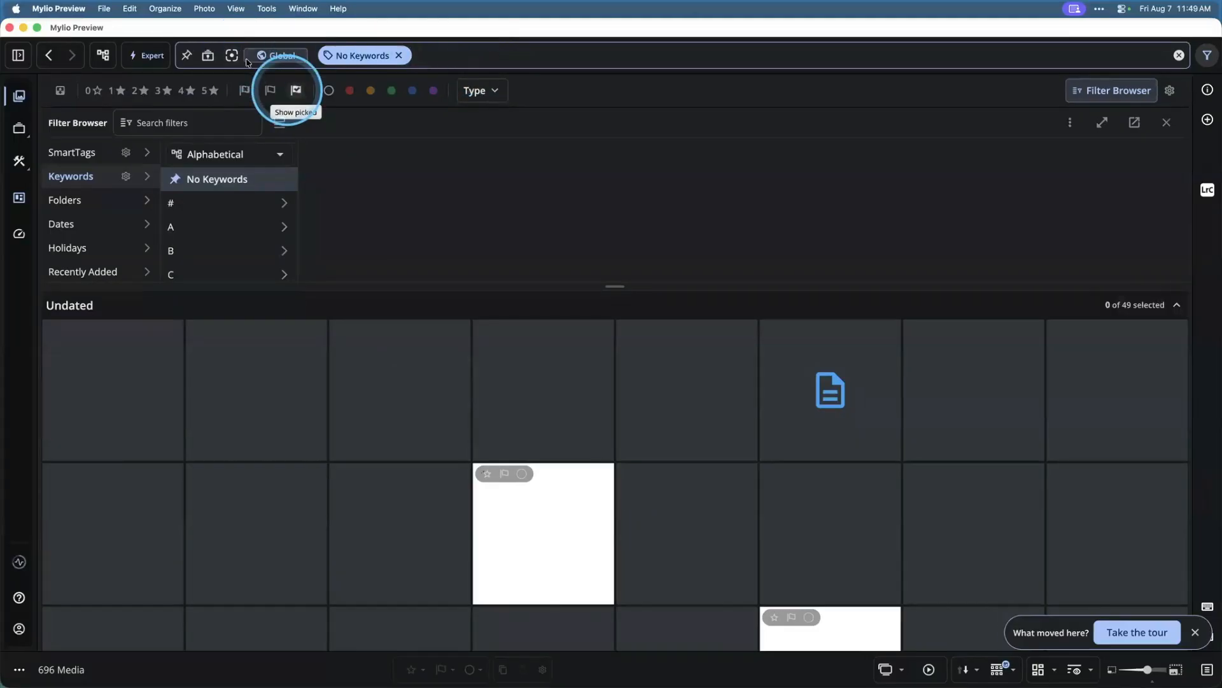
# Step: Save the current No Keywords filter as a new Smart Album named Needs Keywords in the Unorganized group
pyautogui.click(207, 61)
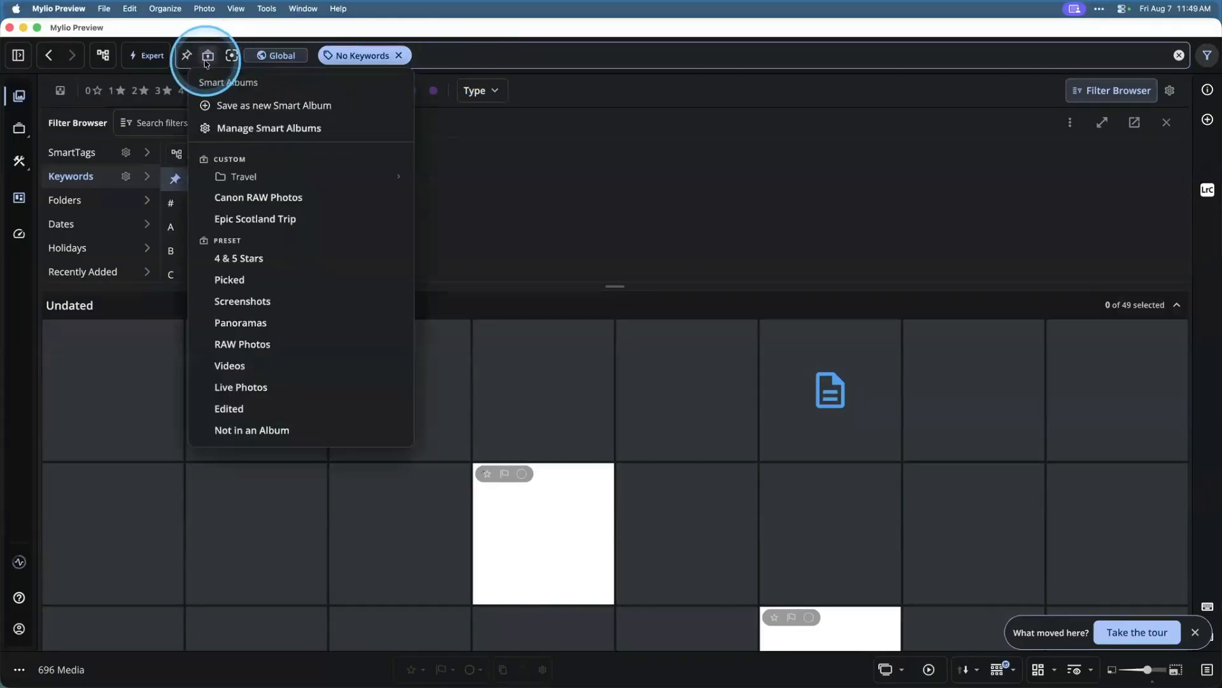
pyautogui.click(237, 105)
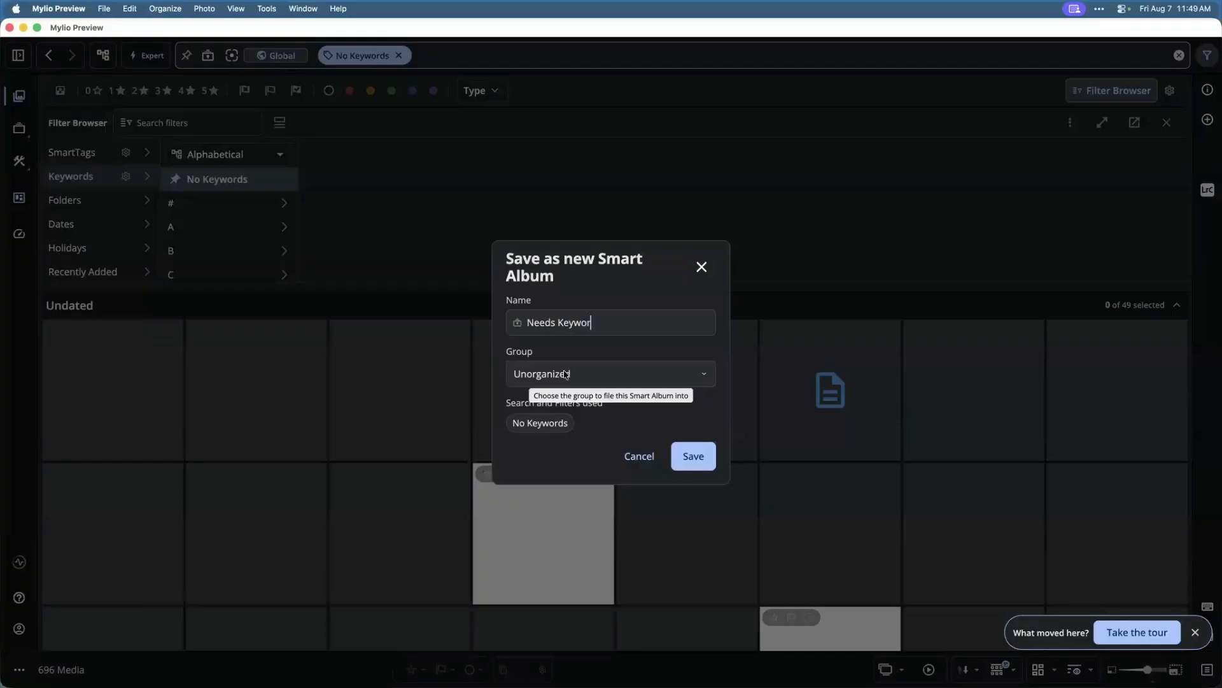
pyautogui.click(677, 458)
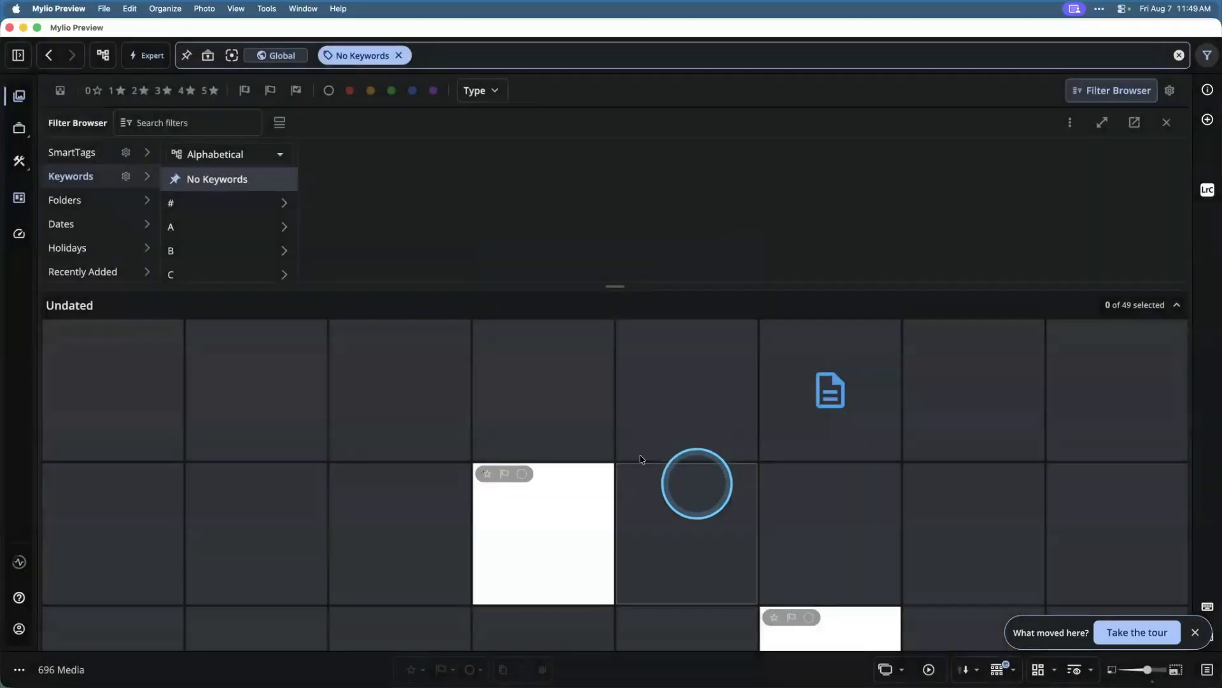
# Step: Return to the Albums overview and select the Needs Keywords Smart Album
pyautogui.click(19, 128)
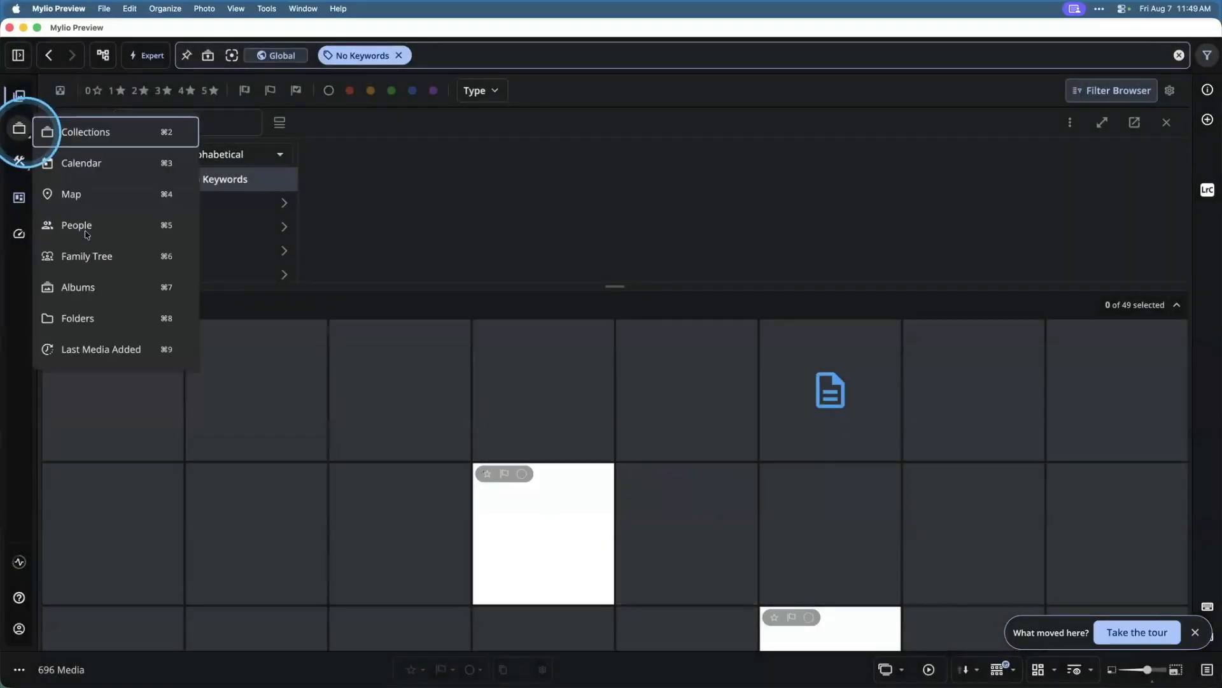
pyautogui.click(78, 287)
pyautogui.scroll(-3, 300, 295)
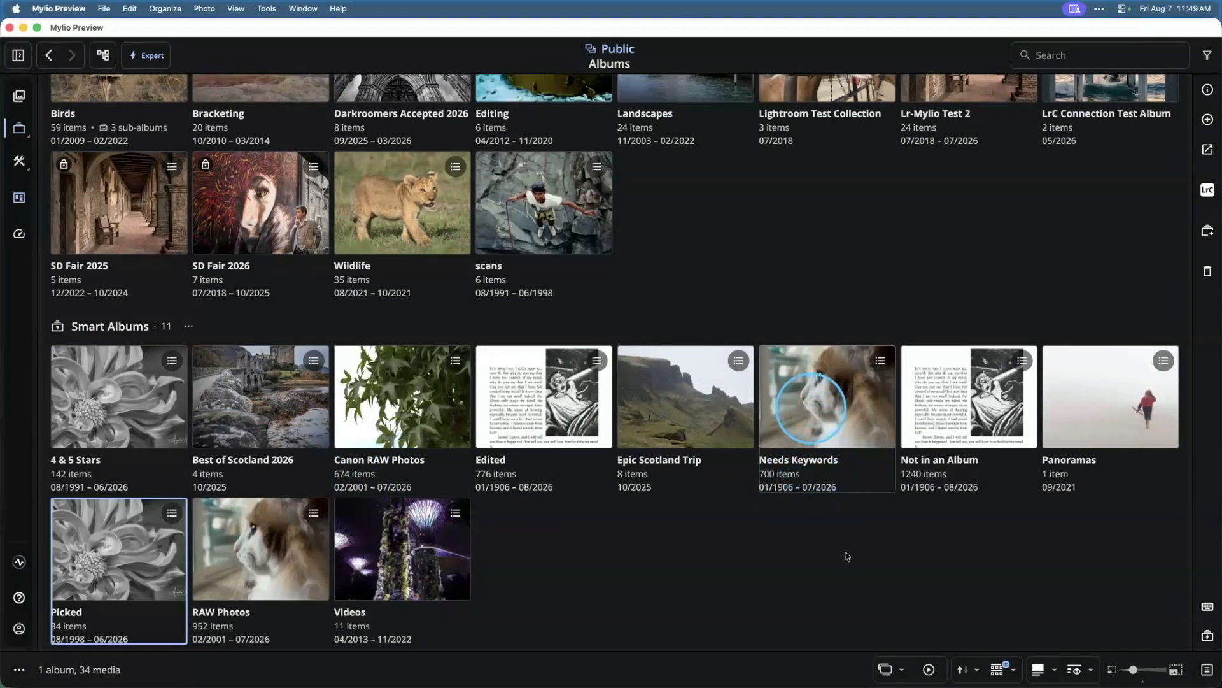
pyautogui.click(817, 434)
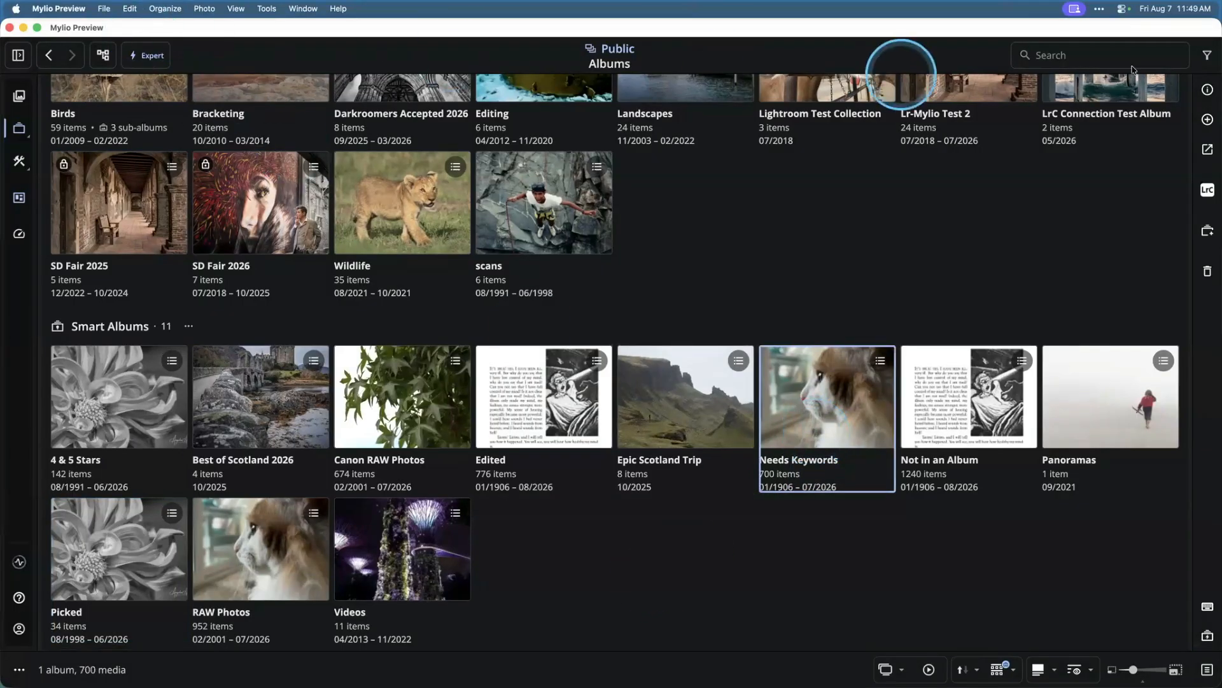
# Step: Open the Needs Keywords Smart Album for editing in Manage Smart Albums and load its filters into search
pyautogui.click(1105, 64)
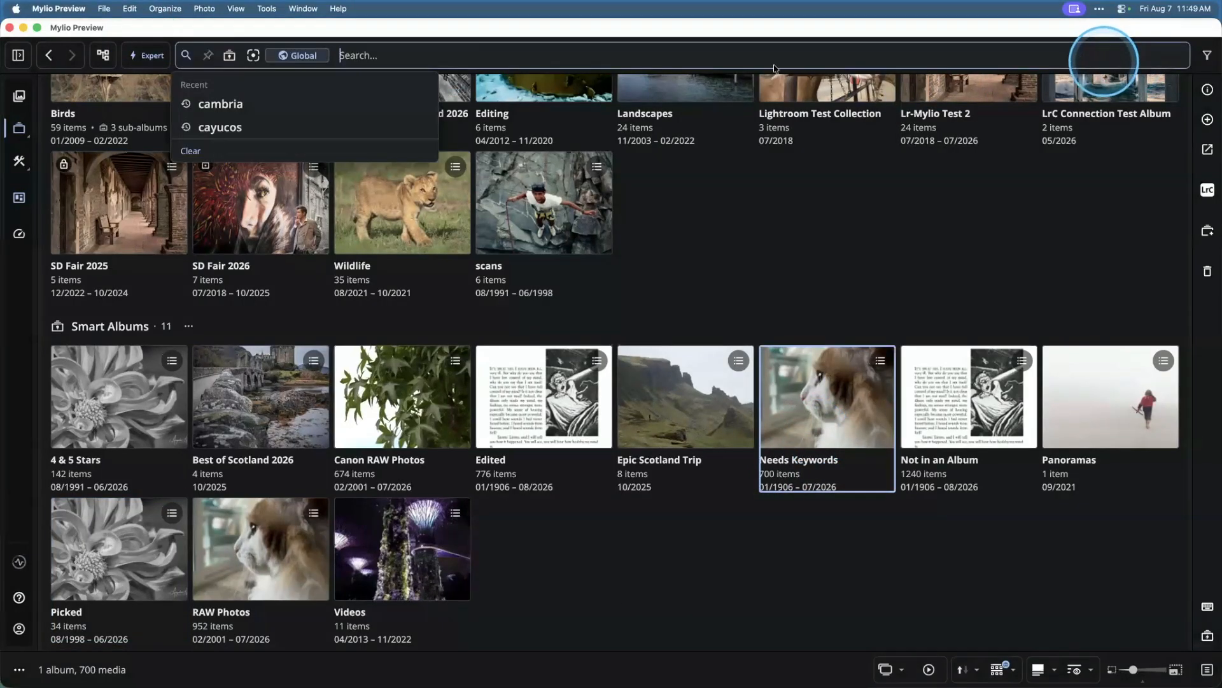
pyautogui.click(230, 56)
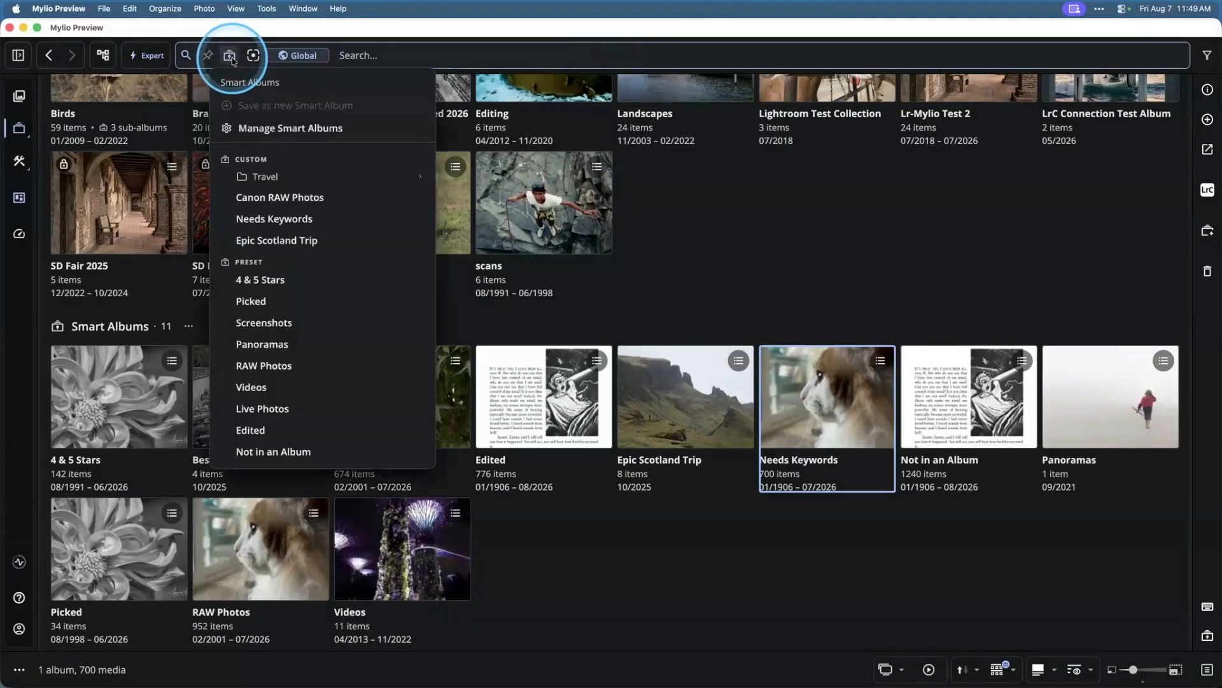
pyautogui.click(255, 128)
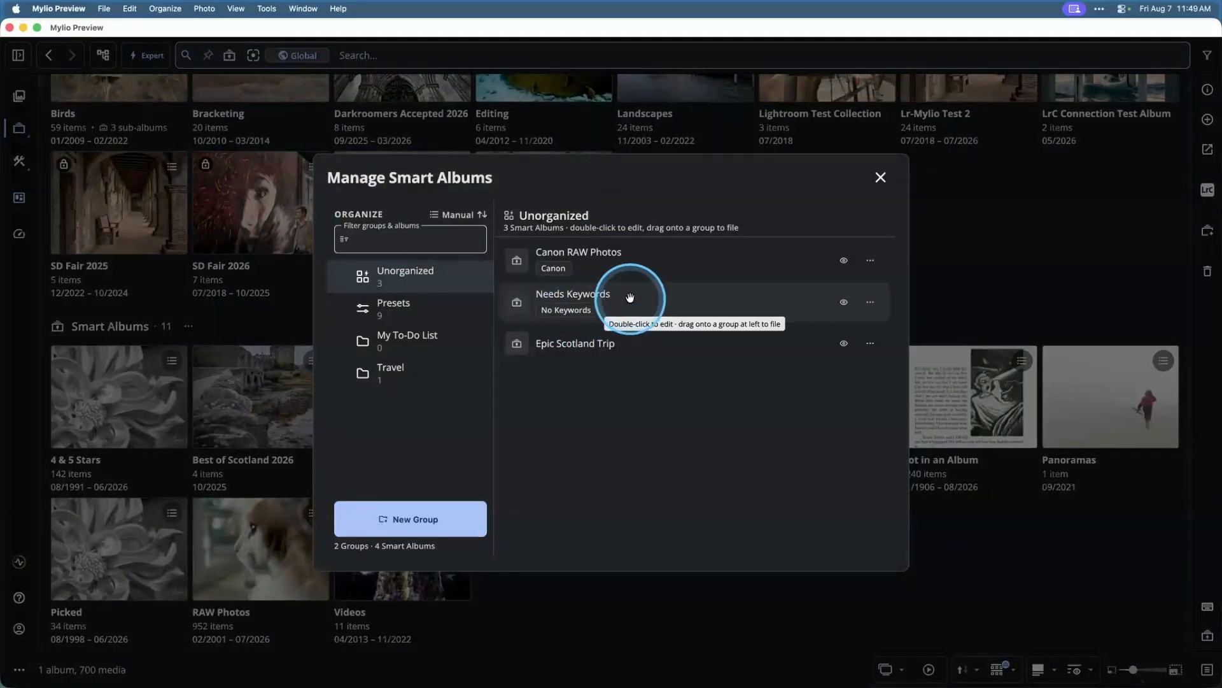
pyautogui.click(630, 299)
pyautogui.click(879, 308)
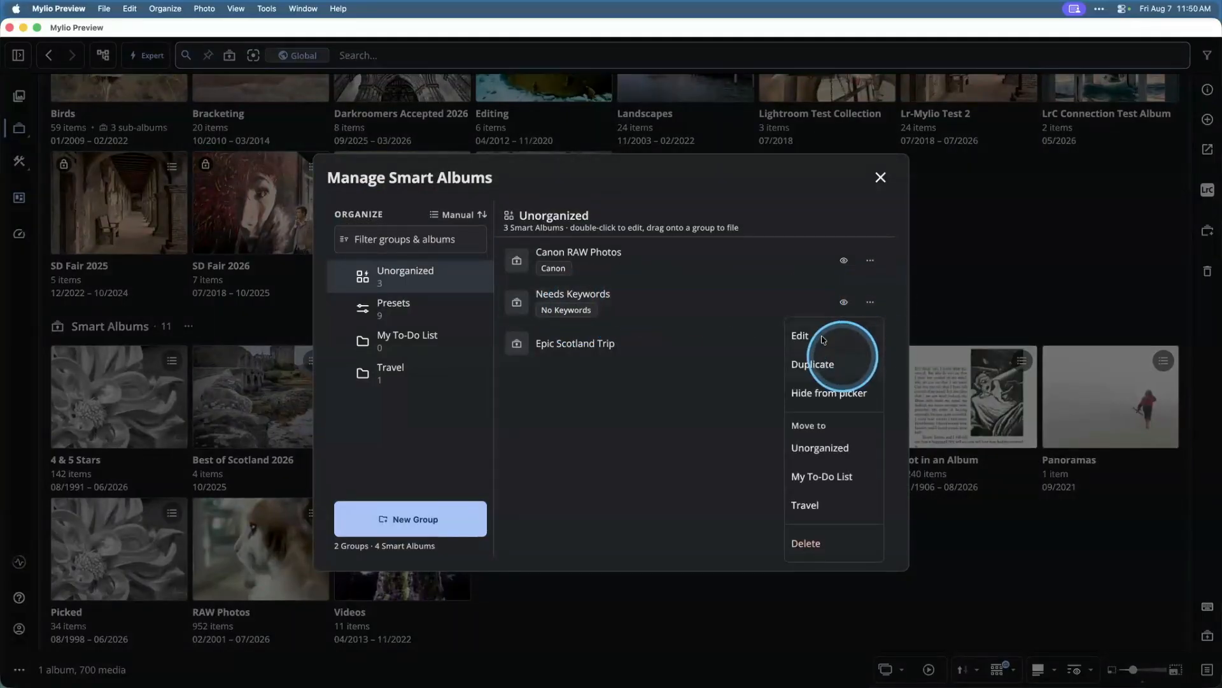
pyautogui.click(822, 337)
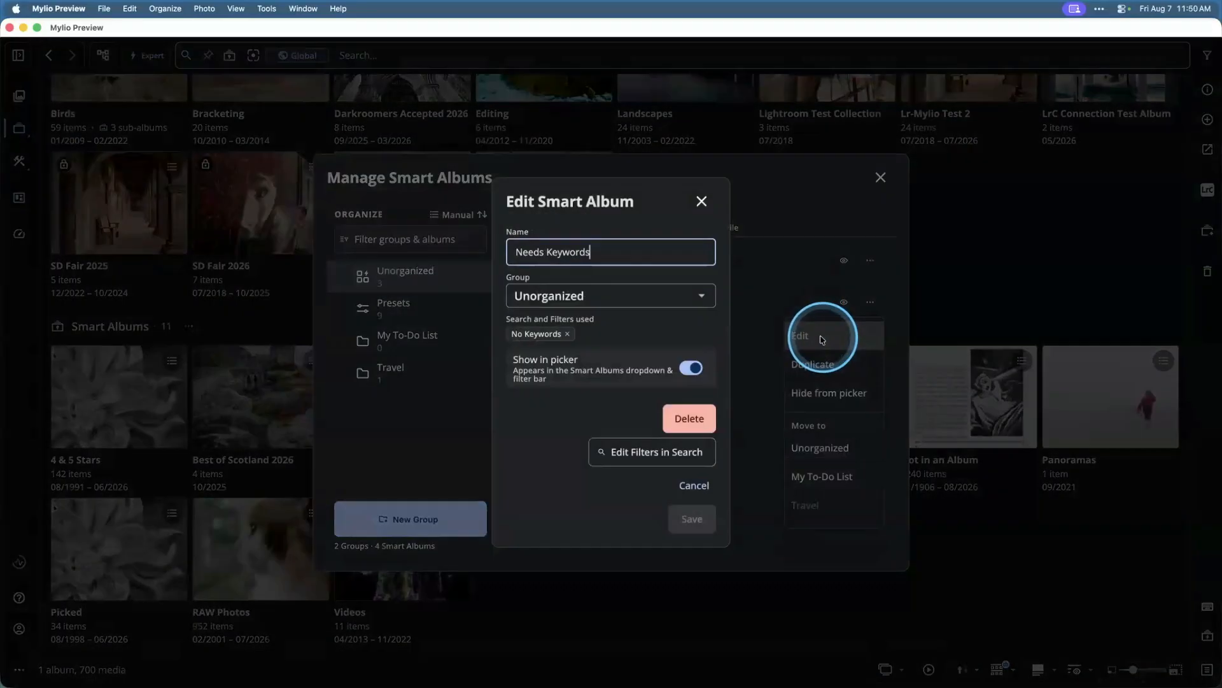
pyautogui.click(628, 453)
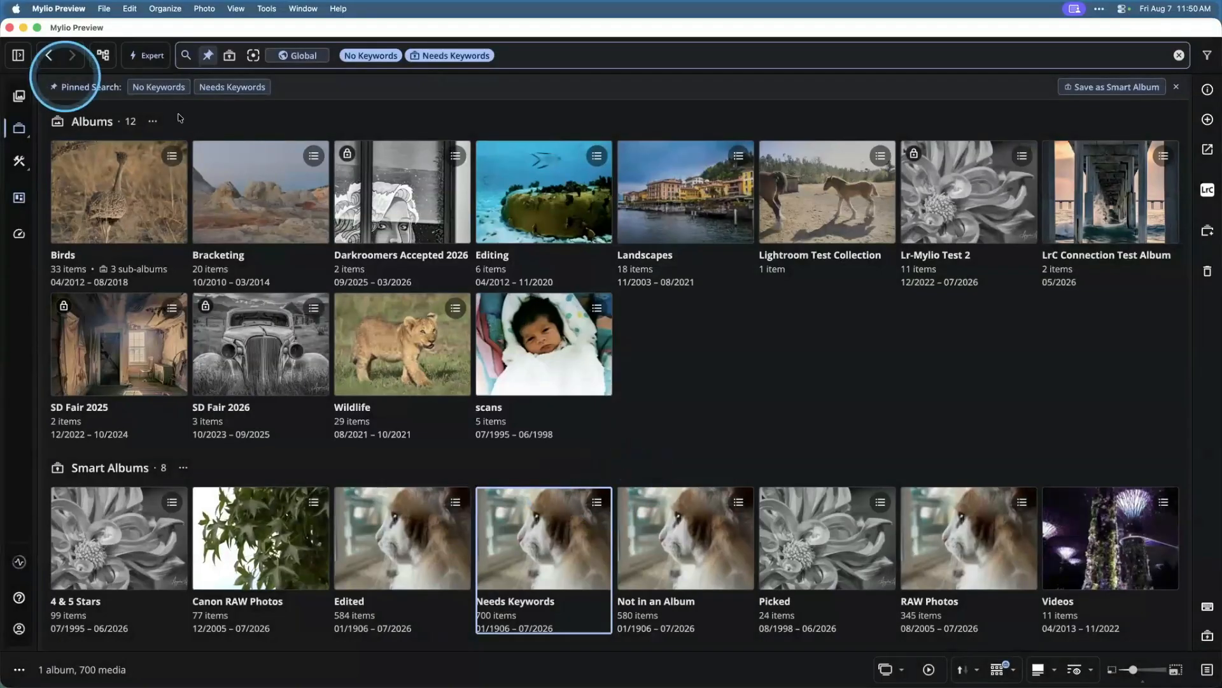
# Step: Add the 4-star and 5-star rating filters and overwrite the Needs Keywords Smart Album with them
pyautogui.click(1206, 56)
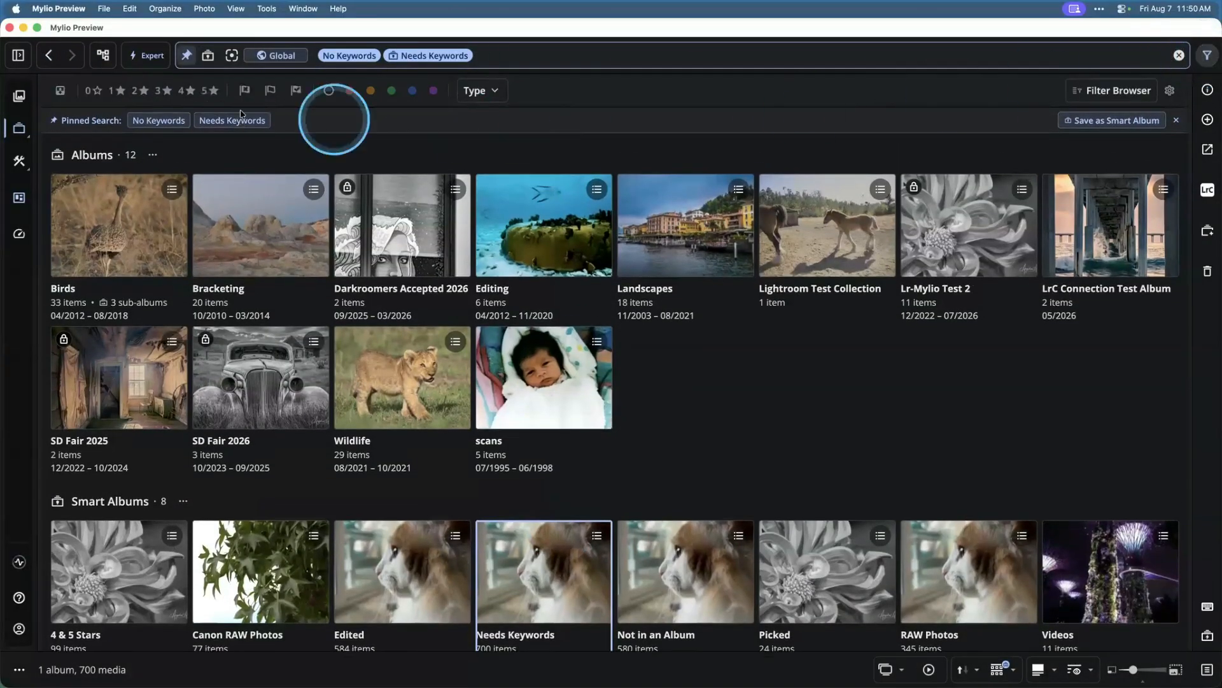
pyautogui.click(189, 93)
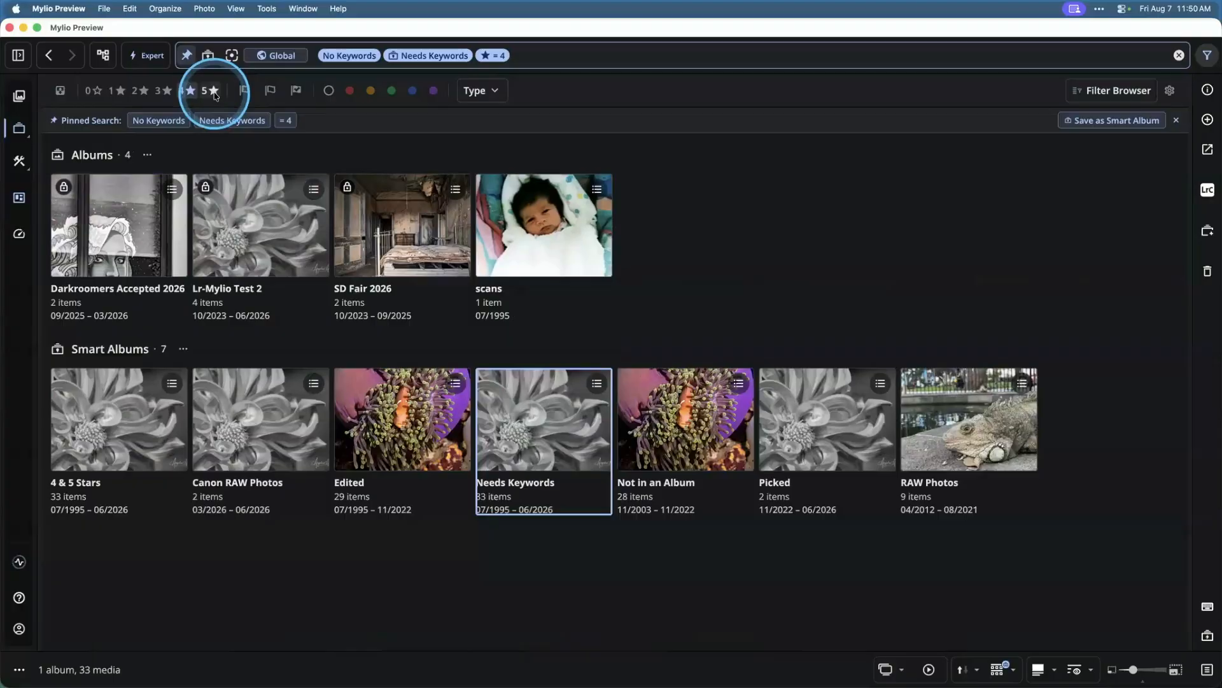
pyautogui.click(211, 91)
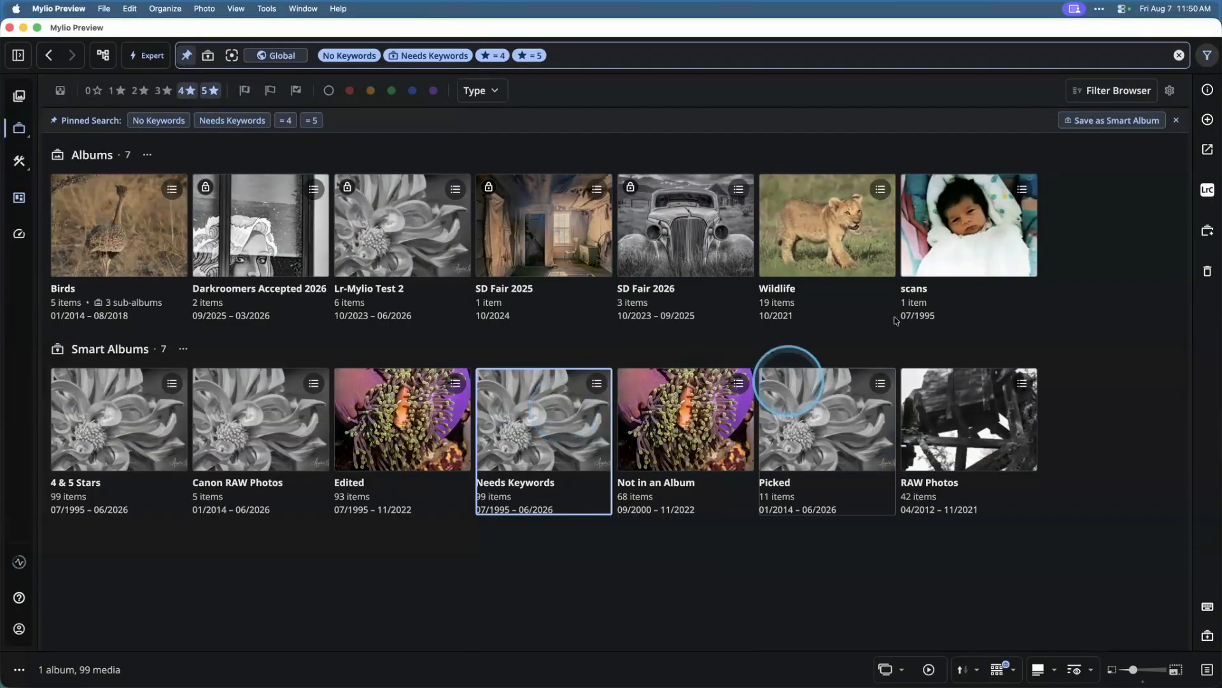
pyautogui.click(1111, 124)
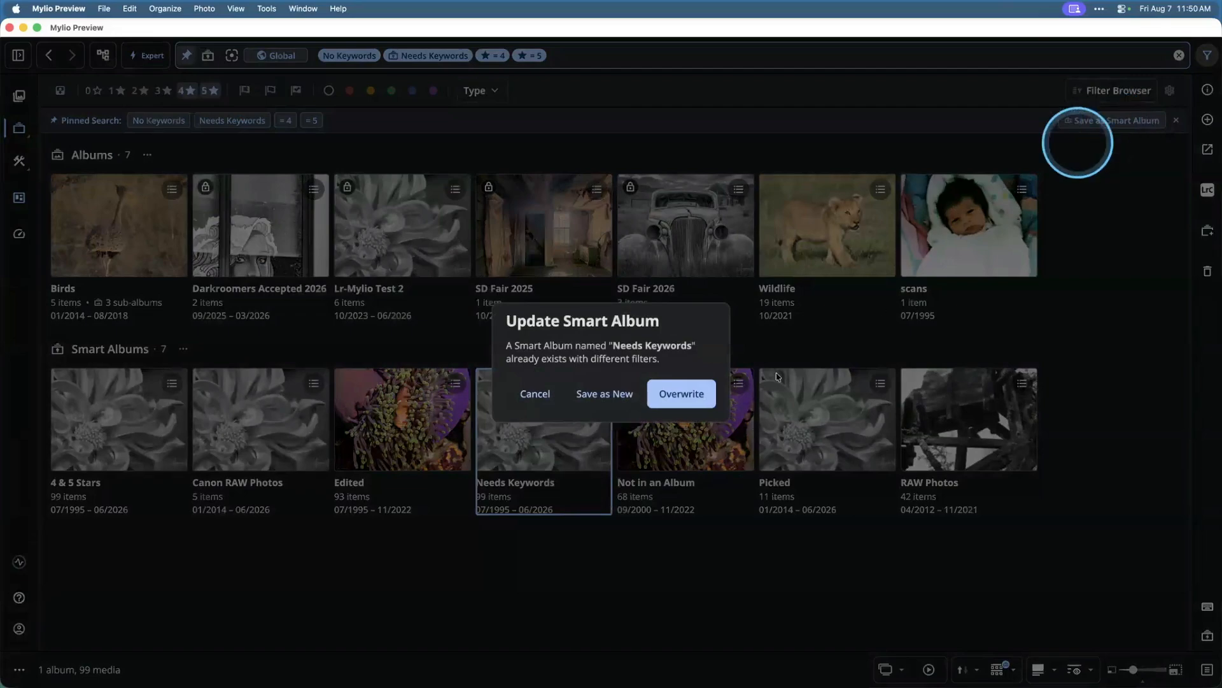
pyautogui.click(703, 404)
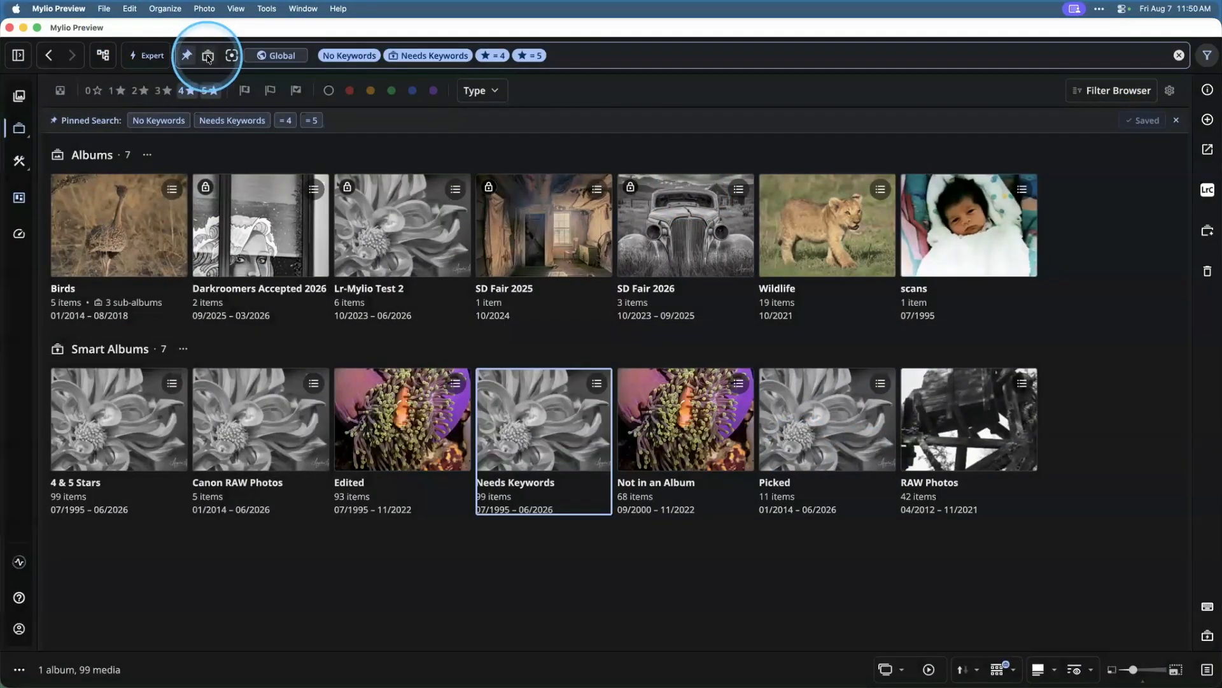
# Step: Open the updated Needs Keywords Smart Album to view its photos
pyautogui.click(209, 56)
pyautogui.click(374, 395)
pyautogui.doubleClick(530, 433)
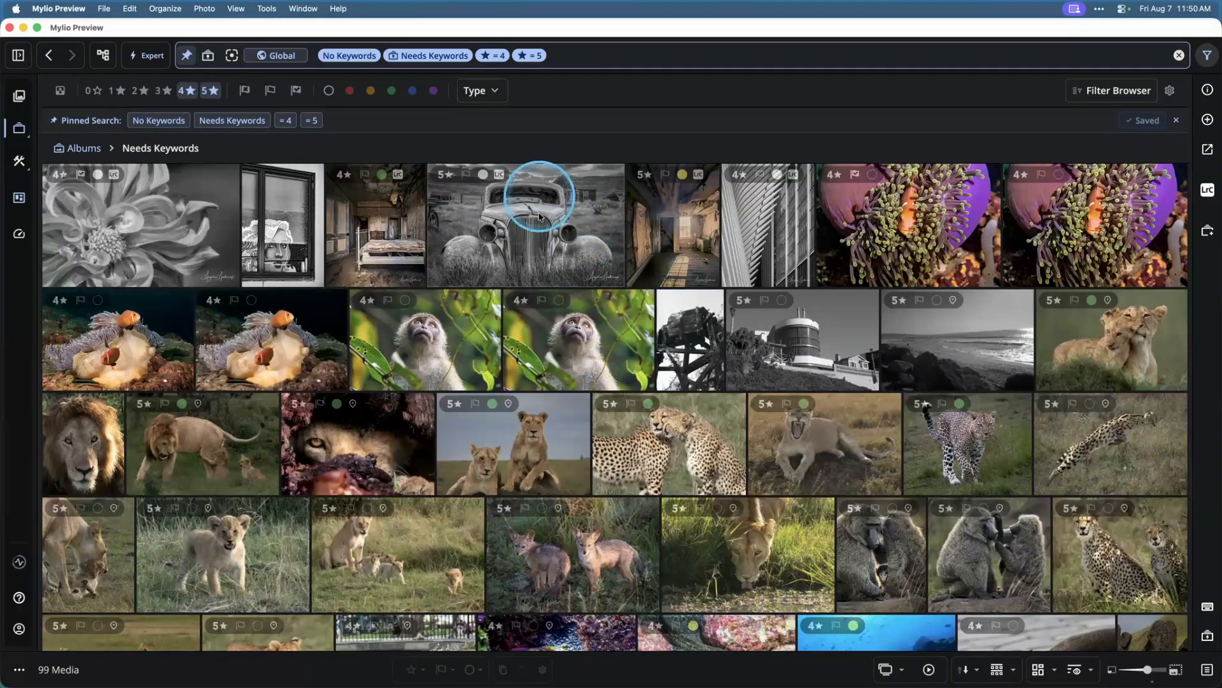
# Step: Create a new Smart Album group named To-Do in Manage Smart Albums
pyautogui.click(207, 56)
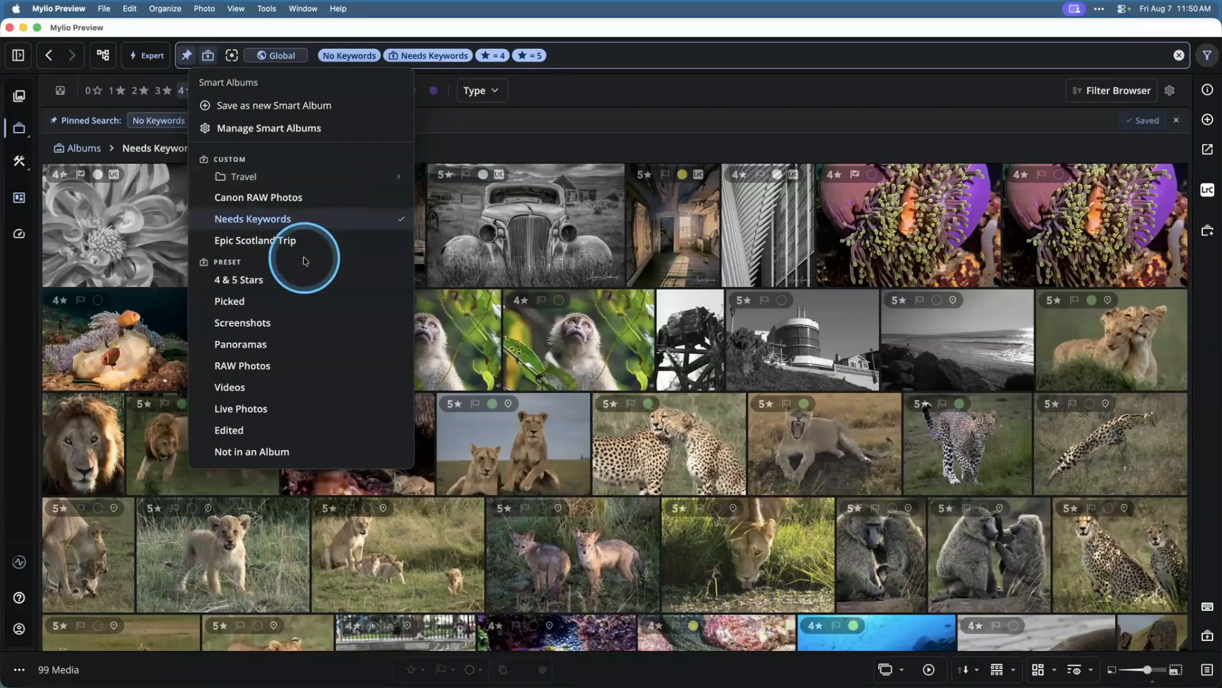
pyautogui.click(276, 129)
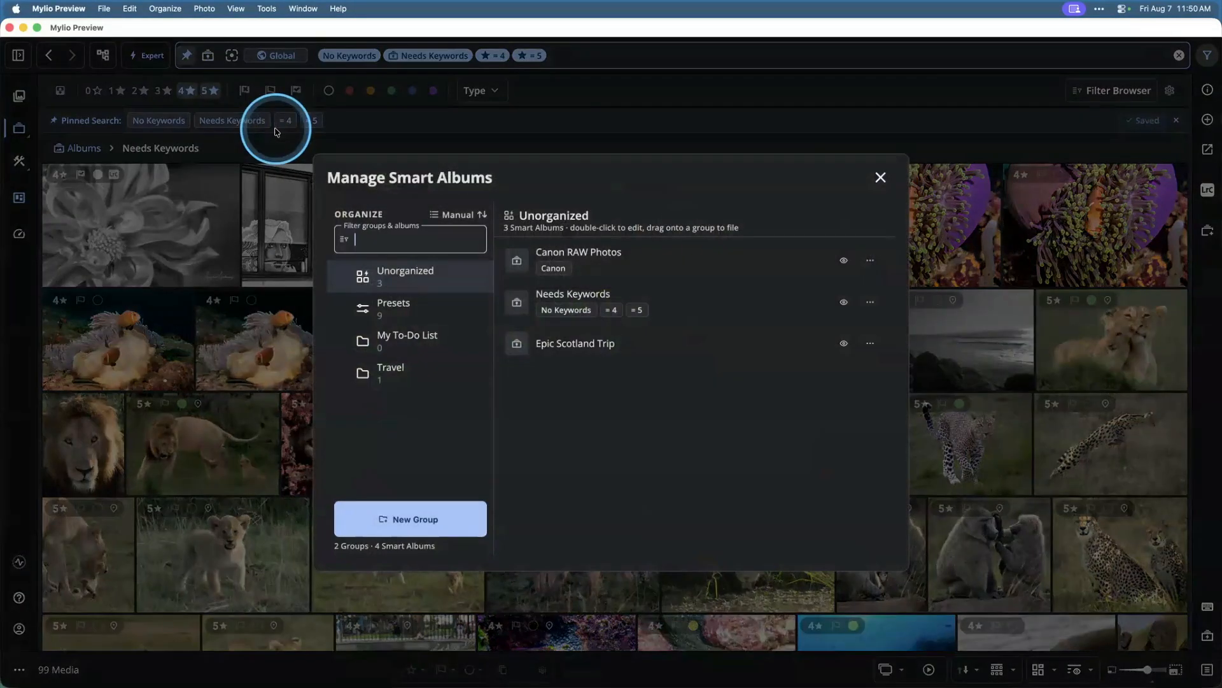
pyautogui.click(420, 522)
pyautogui.write('To-Do')
pyautogui.click(653, 389)
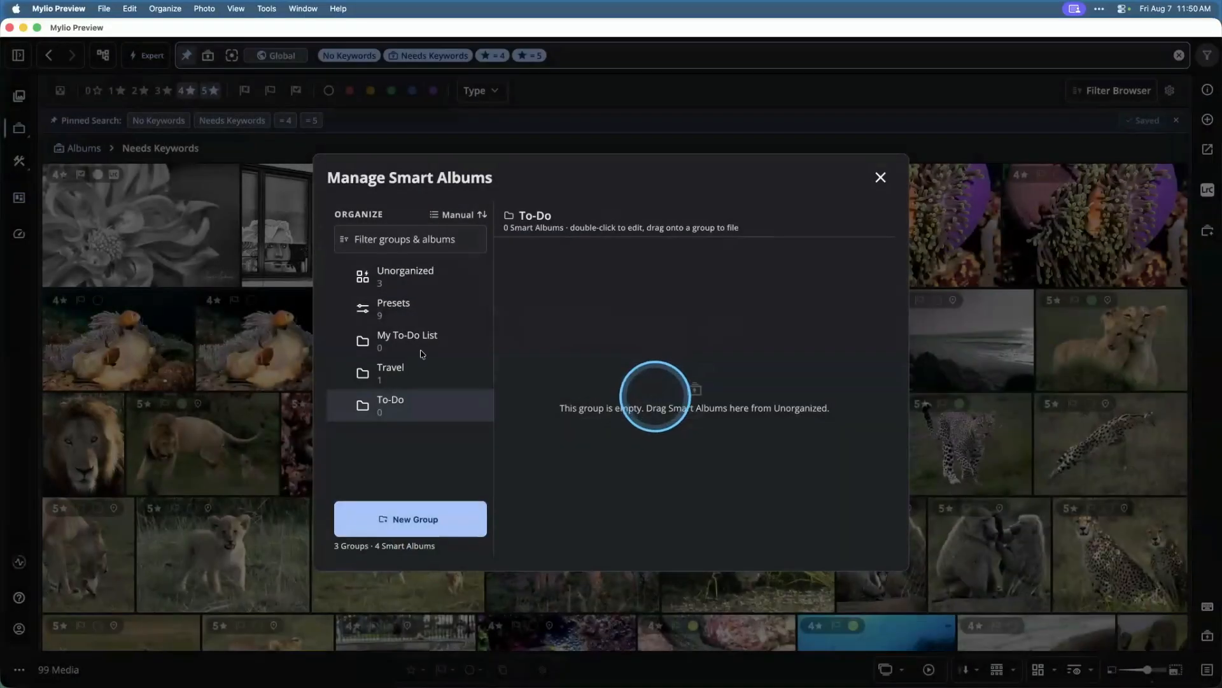
# Step: Move the unorganized Needs Keywords Smart Album into the To-Do group and Epic Scotland Trip into Travel, and close Manage Smart Albums
pyautogui.click(412, 285)
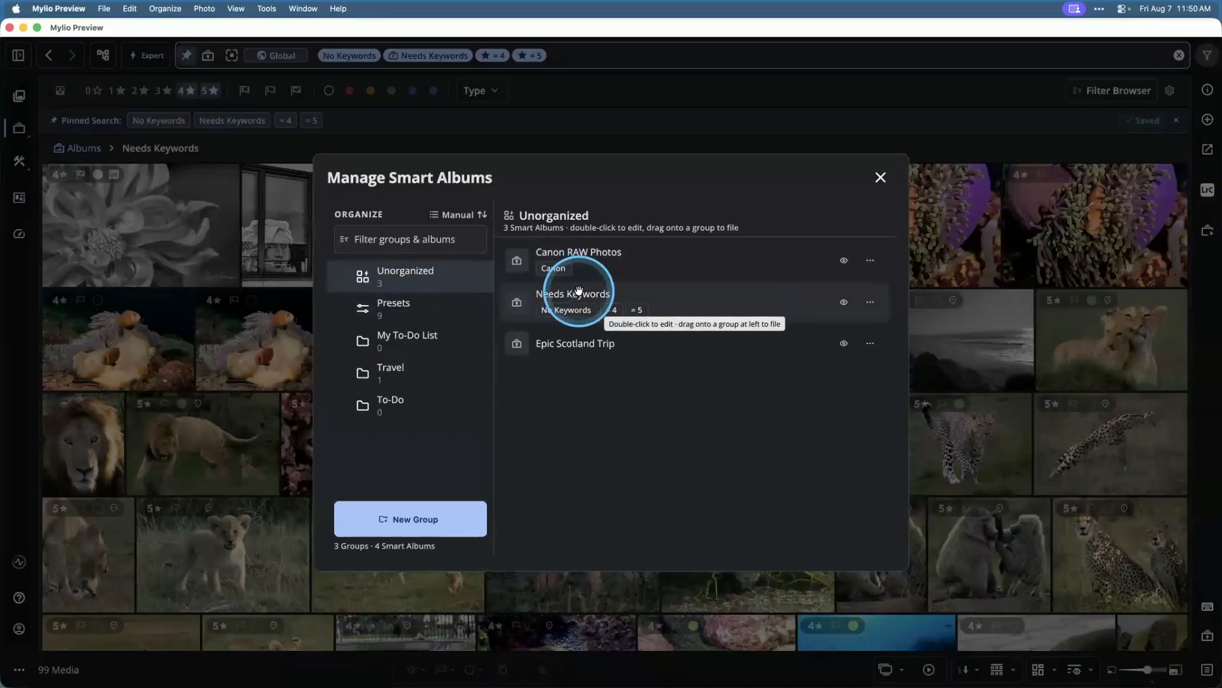
pyautogui.moveTo(579, 291); pyautogui.dragTo(428, 402)
pyautogui.moveTo(587, 305); pyautogui.dragTo(445, 381)
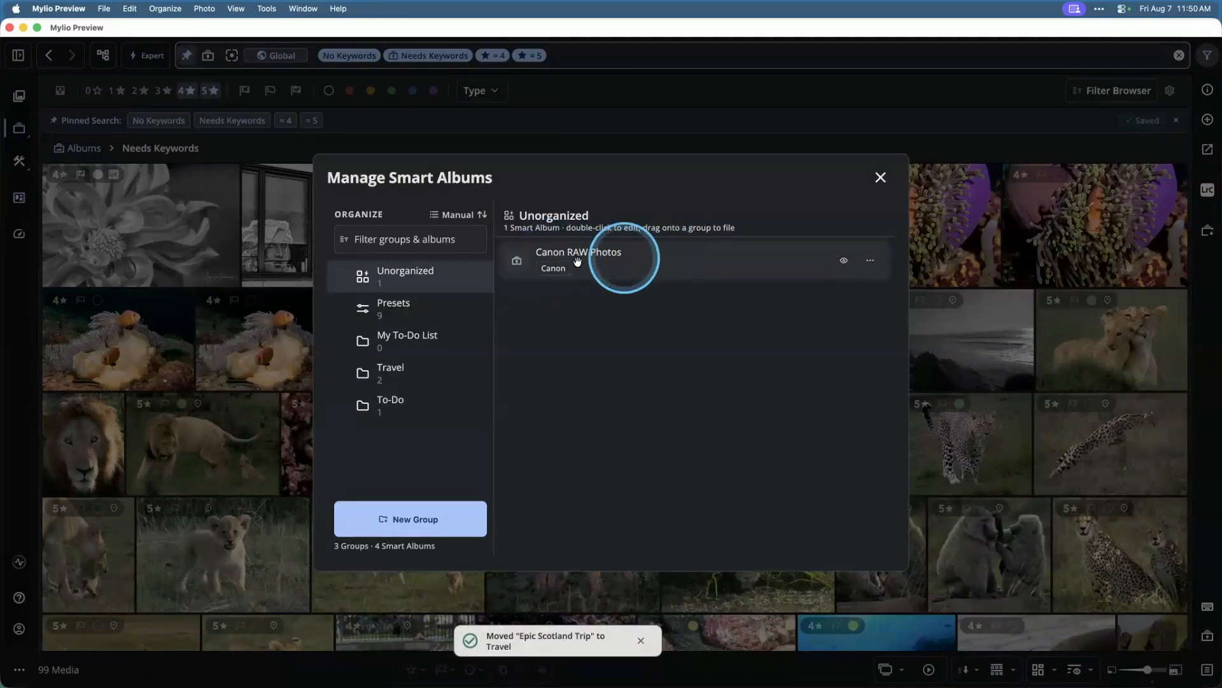
pyautogui.click(881, 178)
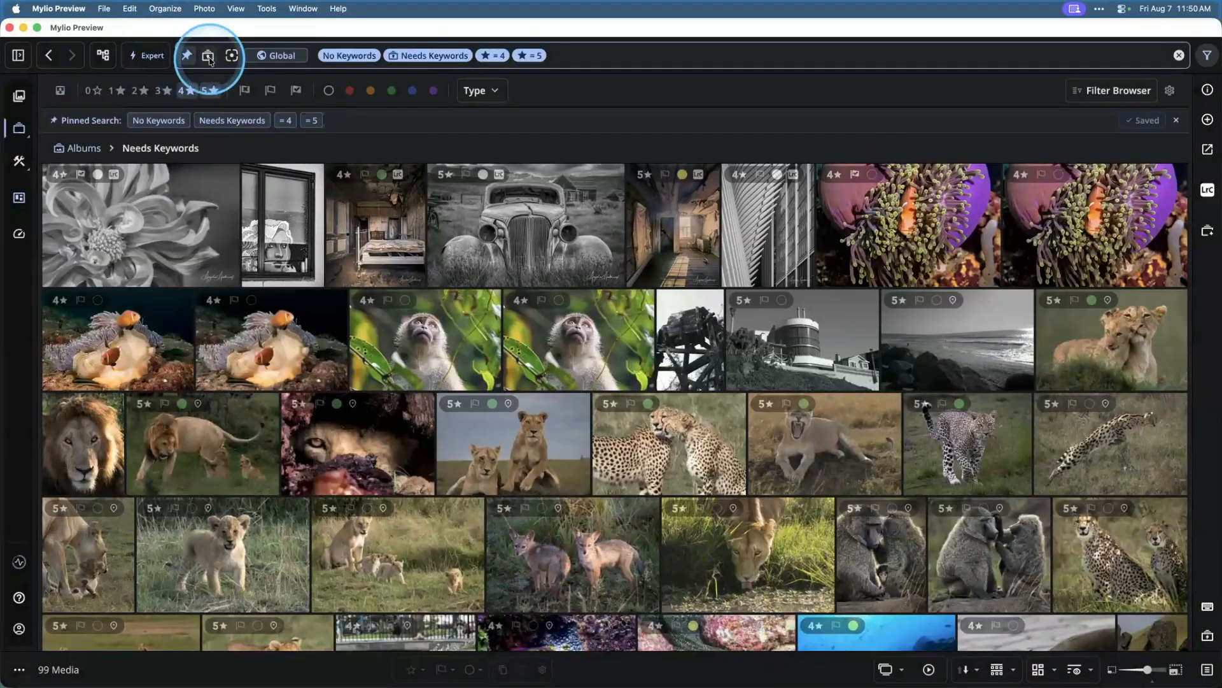
# Step: Examine the contents of the Travel and To-Do groups in the list of custom Smart Albums
pyautogui.click(208, 56)
pyautogui.moveTo(266, 177)
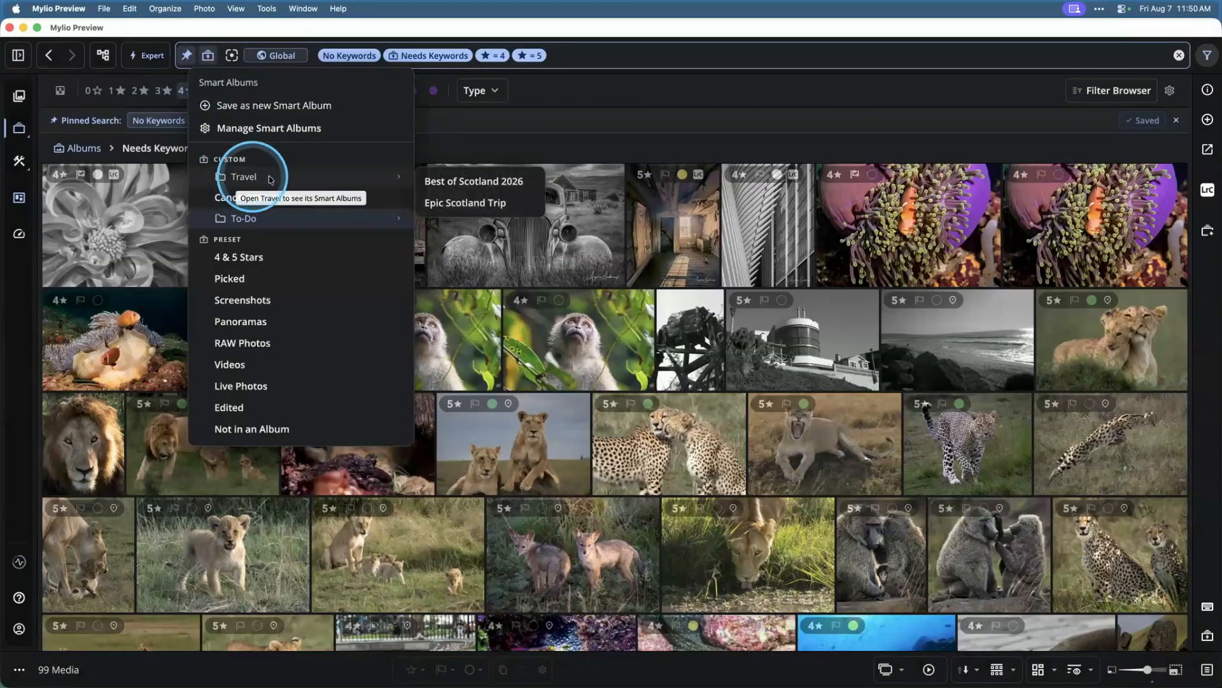
pyautogui.moveTo(250, 223)
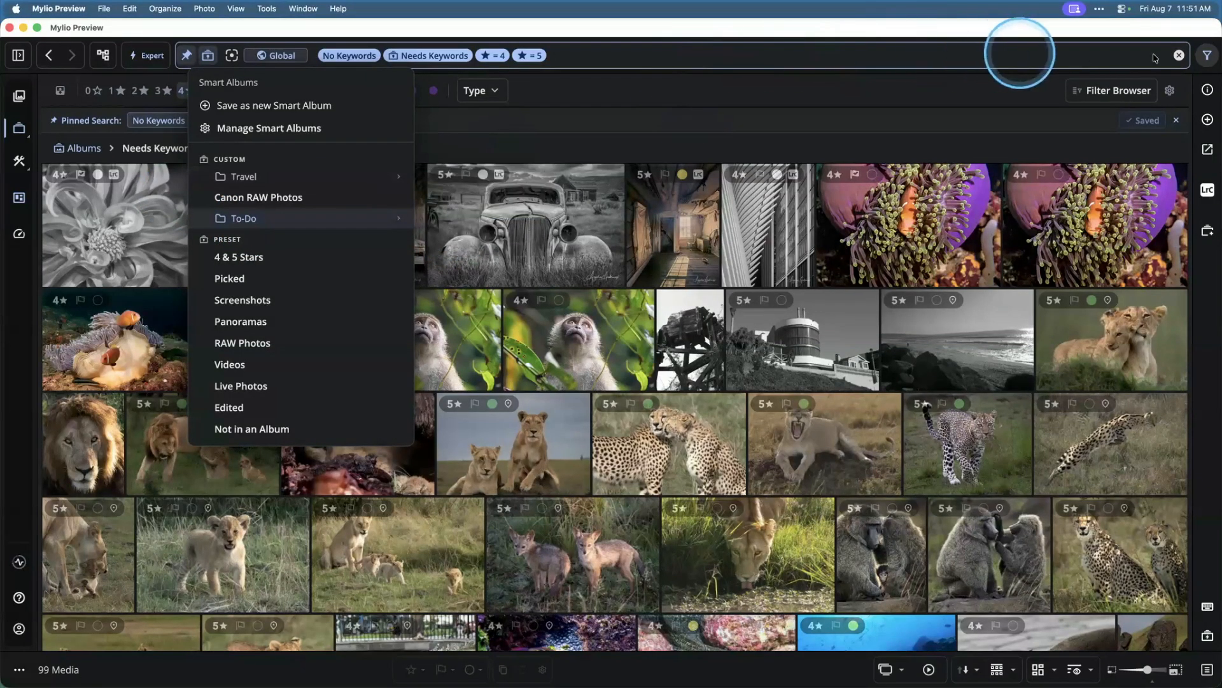
# Step: Clear all active search filters and close the Smart Albums list
pyautogui.click(1180, 55)
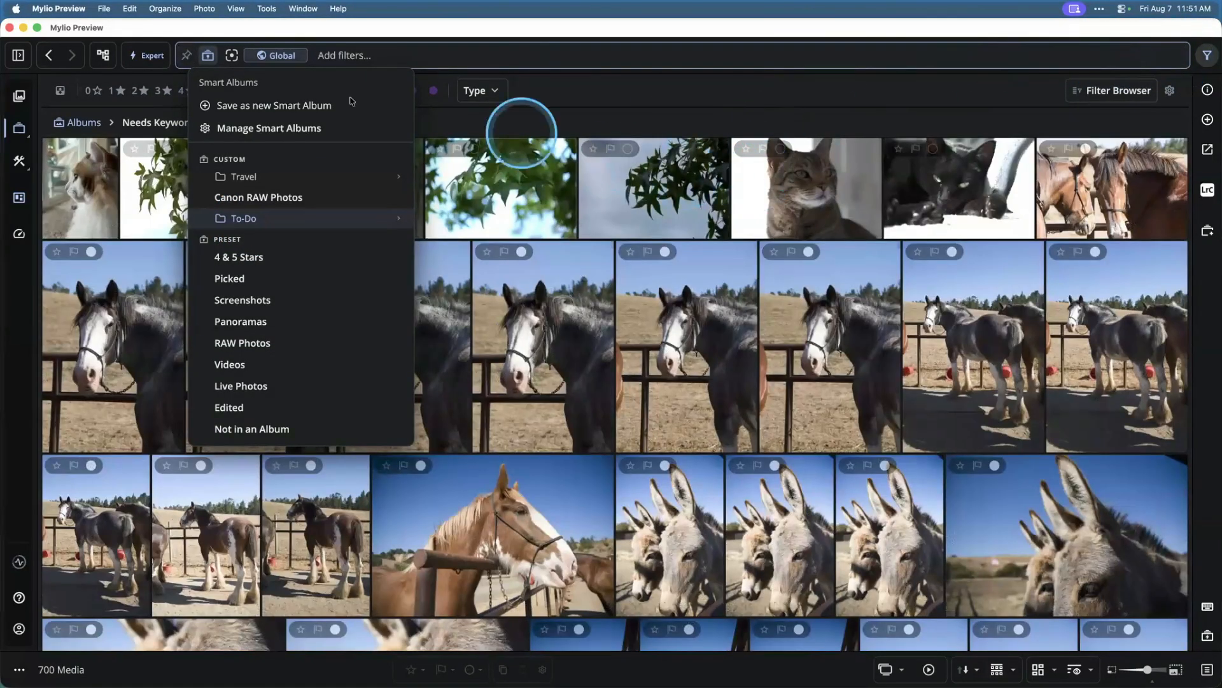
pyautogui.click(653, 92)
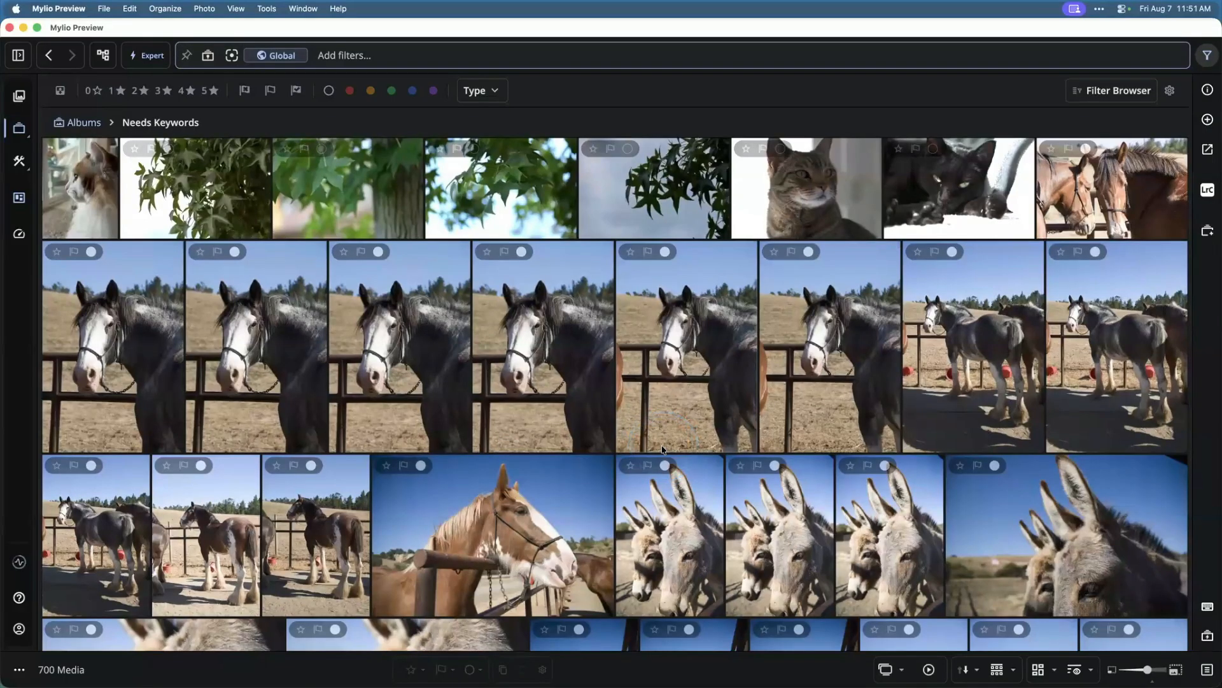
# Step: Filter the photos by the Rejected flag and remove that filter again
pyautogui.click(246, 93)
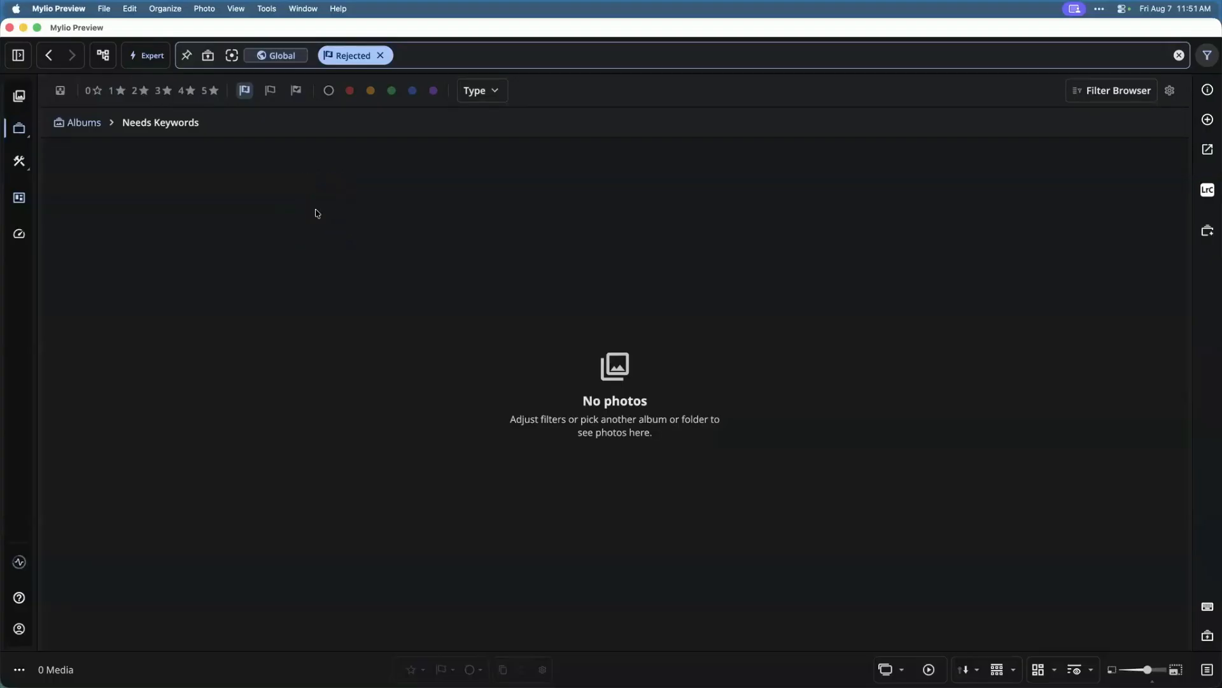
pyautogui.click(380, 56)
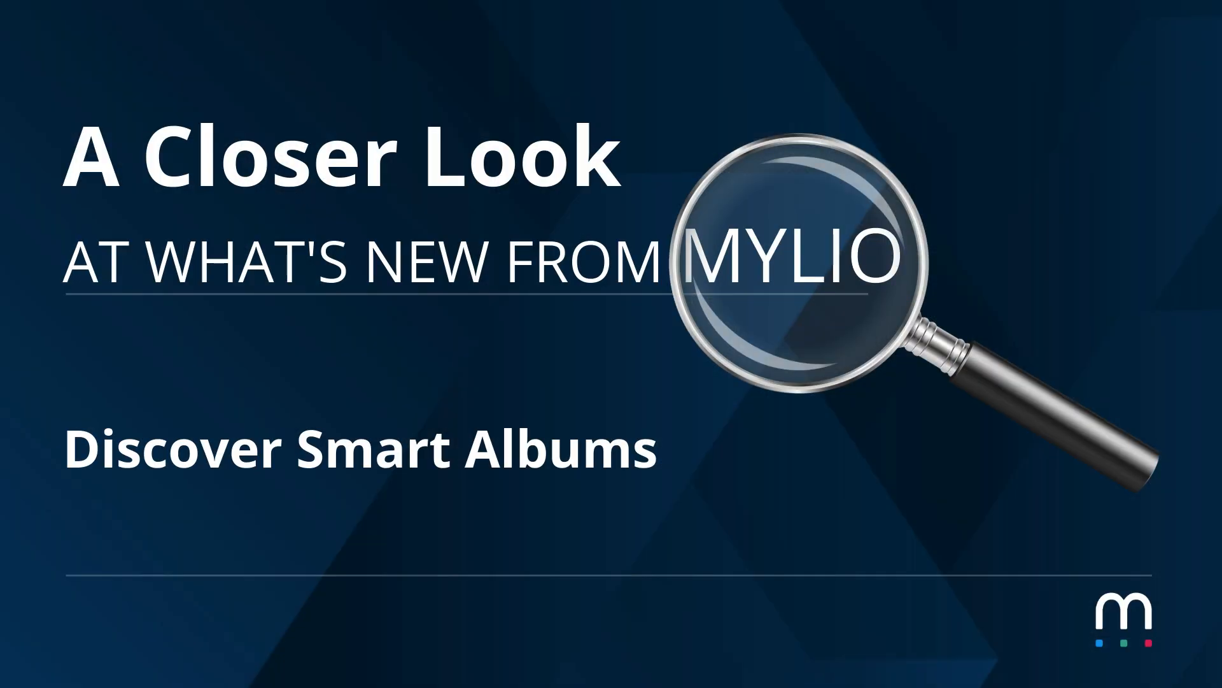